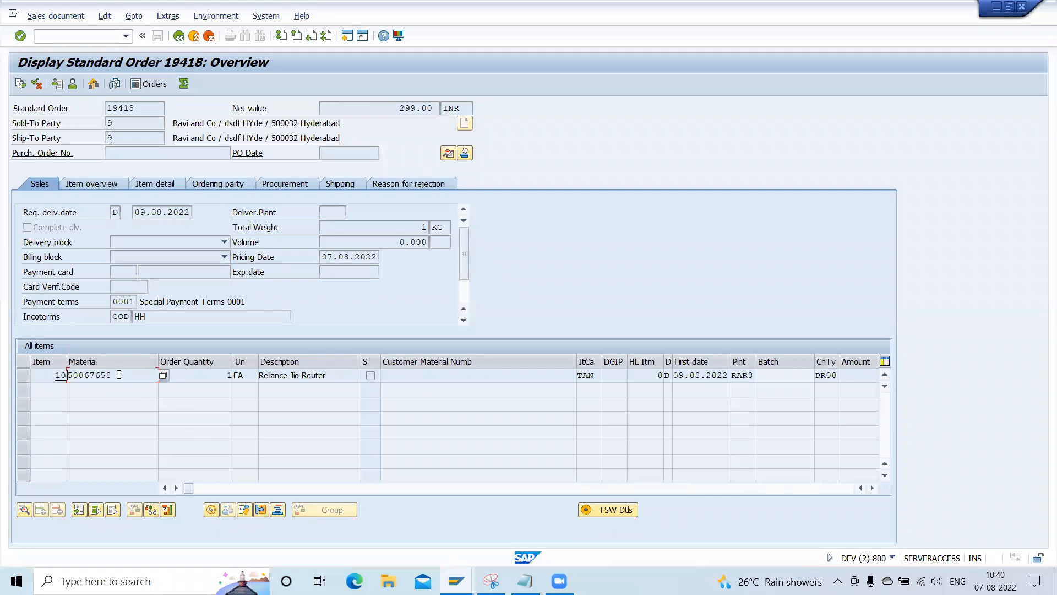
Switch to the Notepad notes and add the lines "End user screen - nwbc" and "BRF+" below DT_PROCESS_SSP
drag(113, 375, 69, 374)
click(69, 374)
key(alt+Tab)
key(Down)
key(Down)
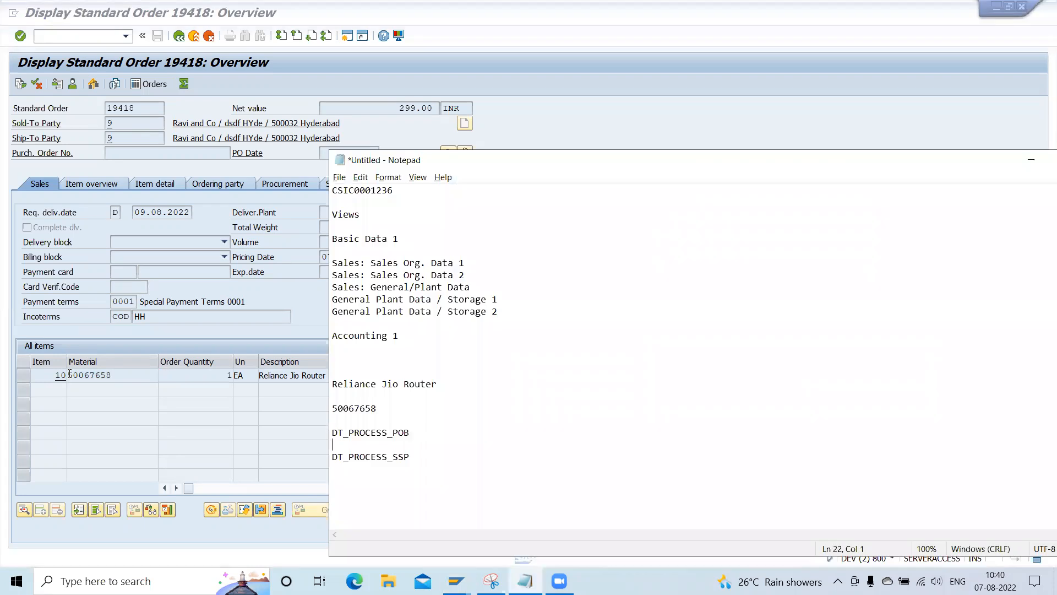
key(Up)
key(Up)
key(Down)
key(Down)
key(Down)
key(Down)
text(End user screen - nwbc)
key(Return)
text(BRF +)
key(Return)
key(Return)
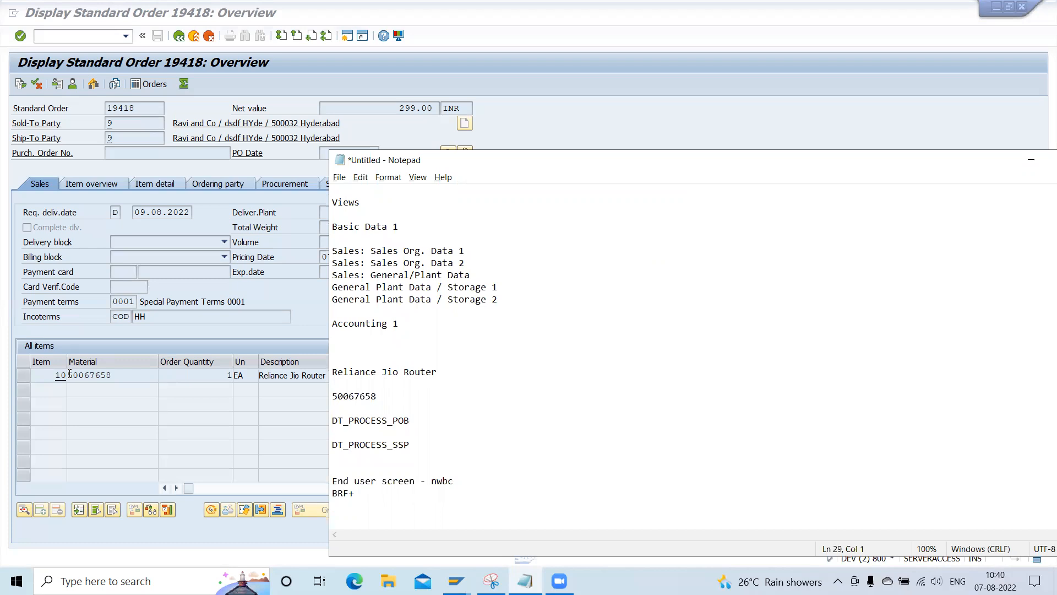
key(Up)
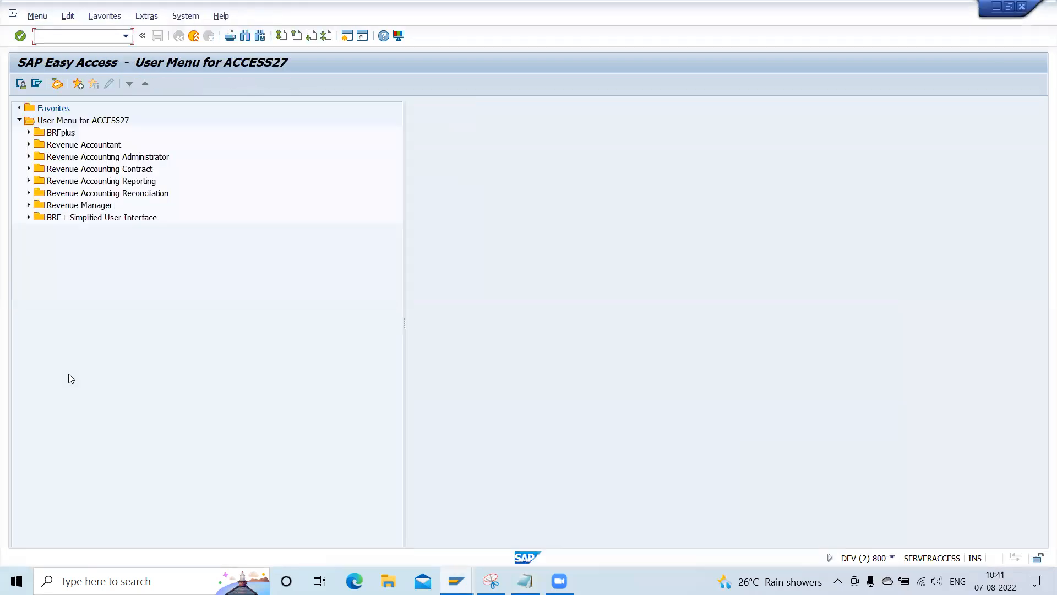
In SAP Easy Access, enter the transaction code nwbc and expand Revenue Accounting Administrator down to Revenue Accounting Configuration
text(nwbc)
click(104, 158)
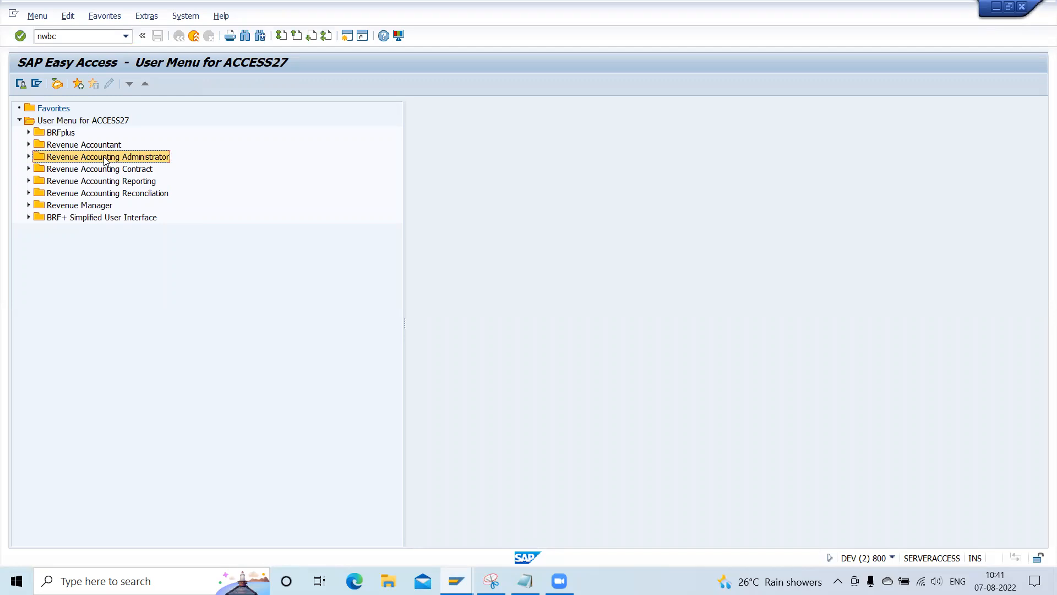
double_click(105, 158)
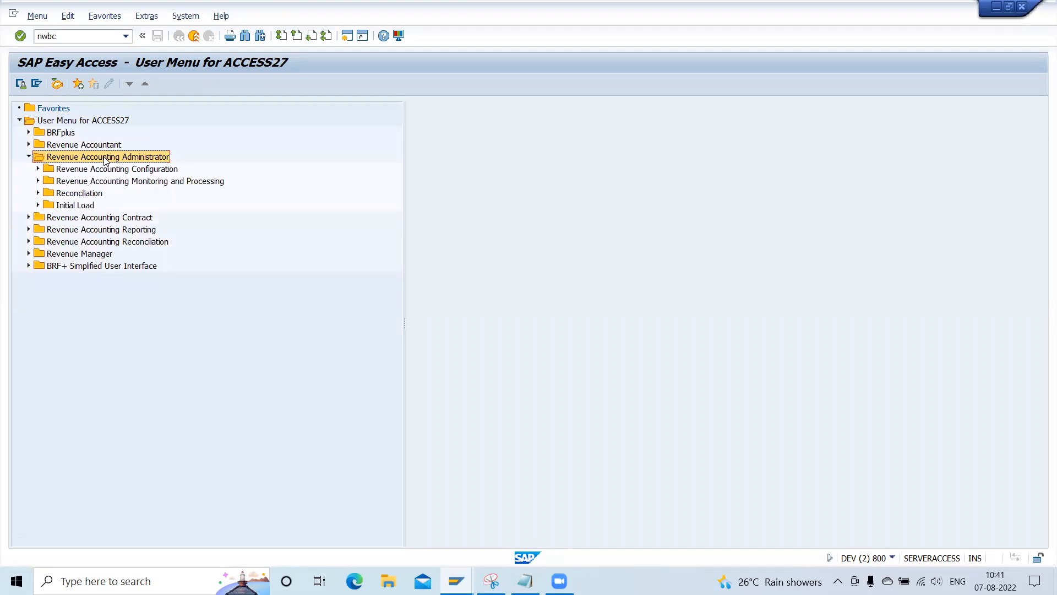
key(Down)
key(Right)
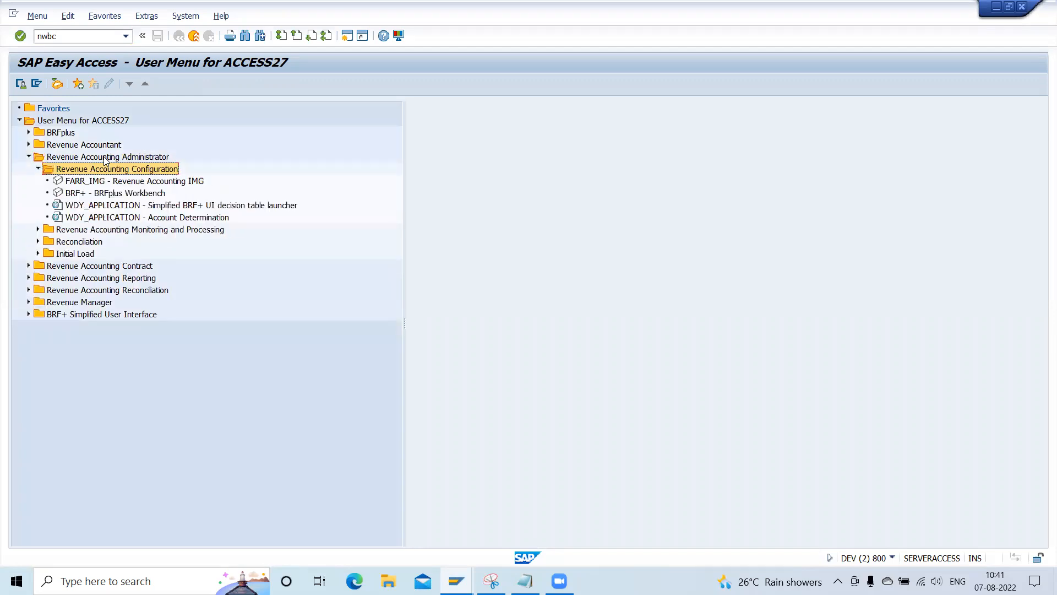
Launch the Simplified BRF+ UI decision table launcher and maximize its browser window
key(Down)
key(Down)
key(Down)
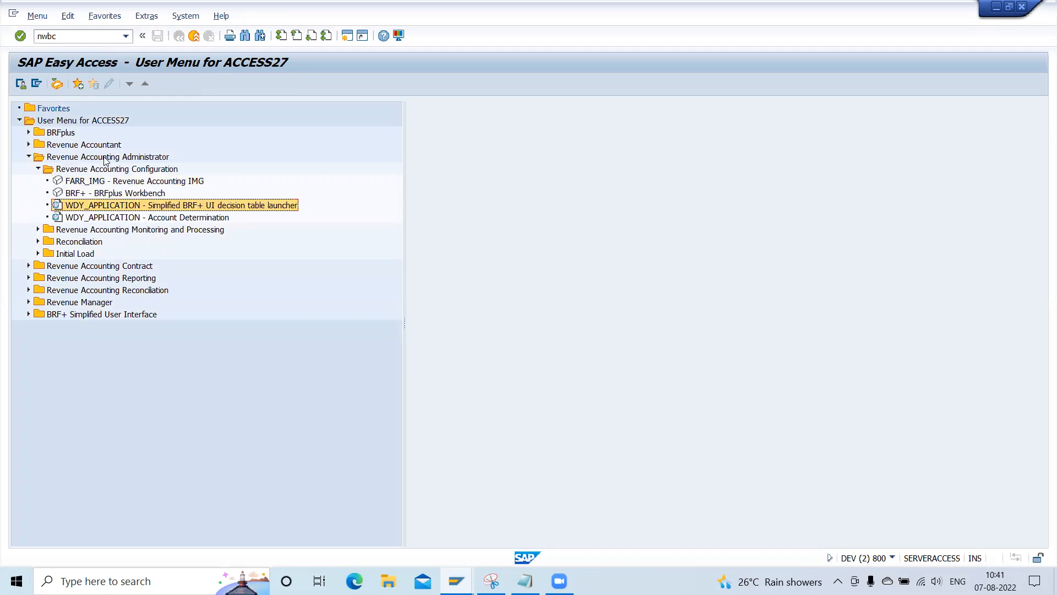
key(Return)
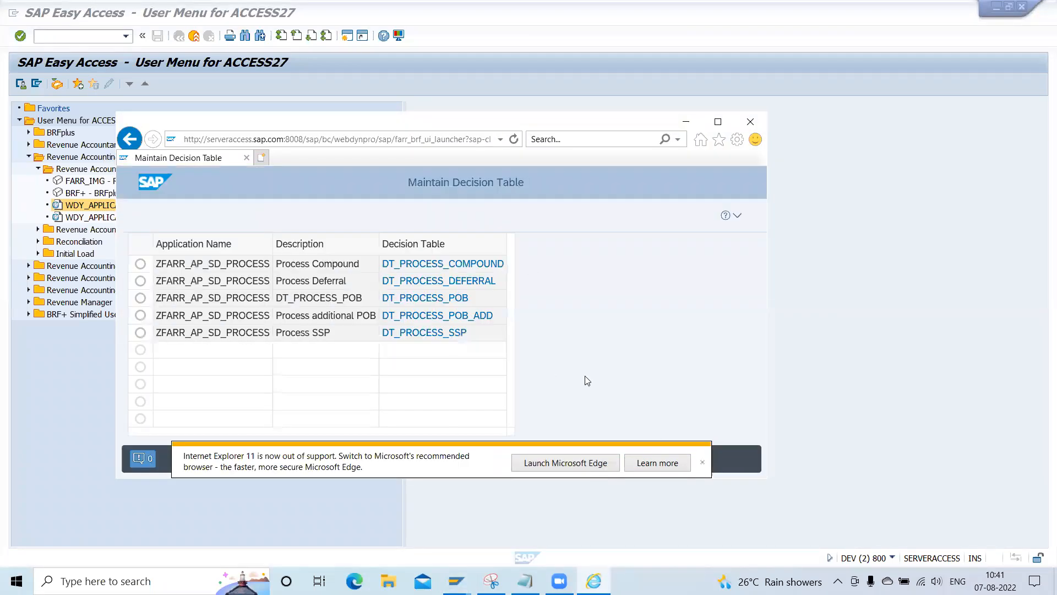
double_click(371, 129)
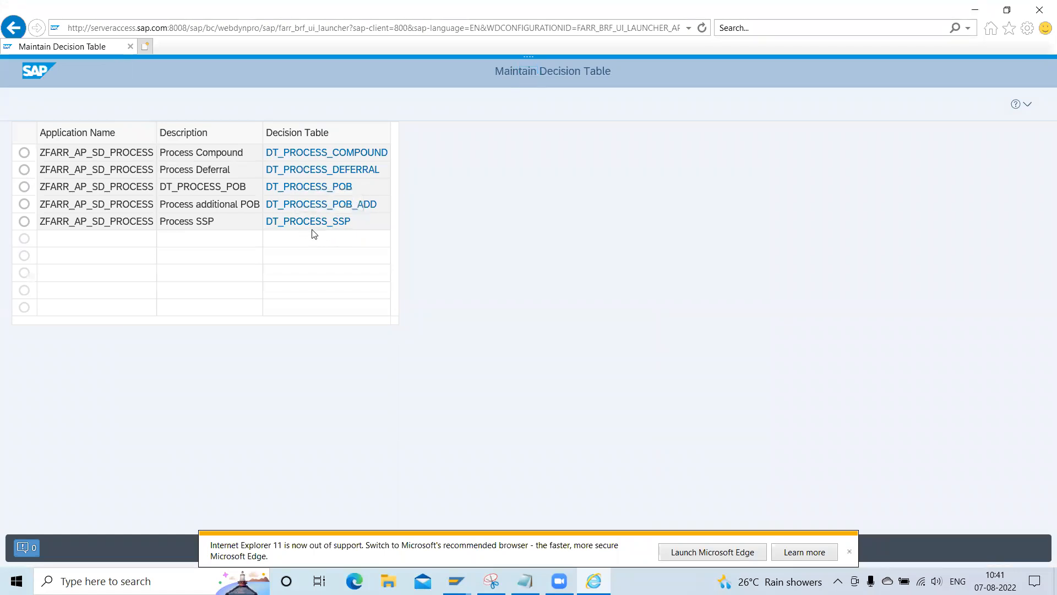
Open the DT_PROCESS_POB decision table, look through its rows and switch it to change mode
click(293, 192)
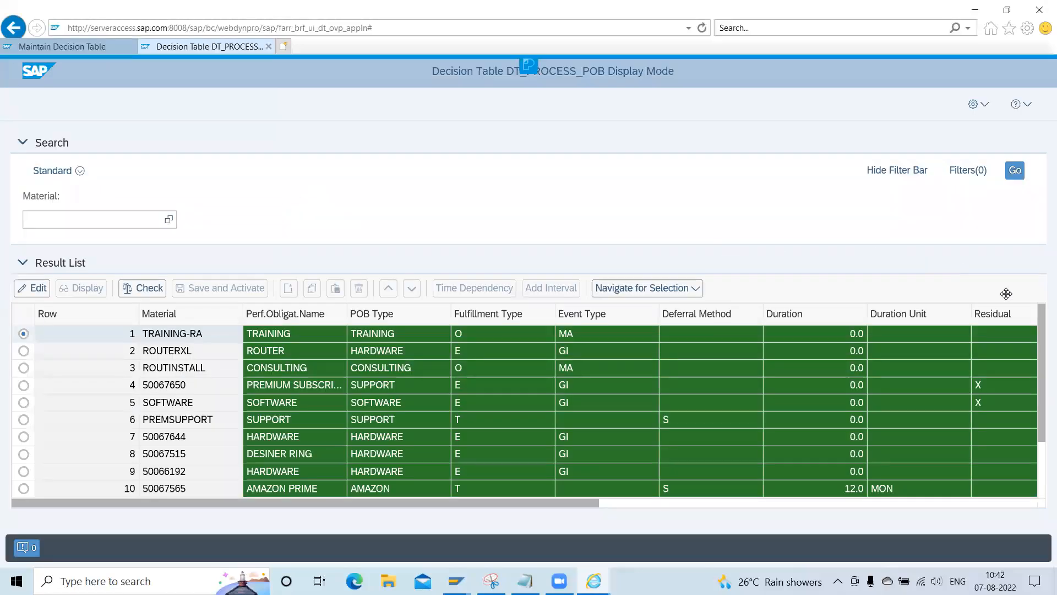
drag(1042, 359, 1042, 414)
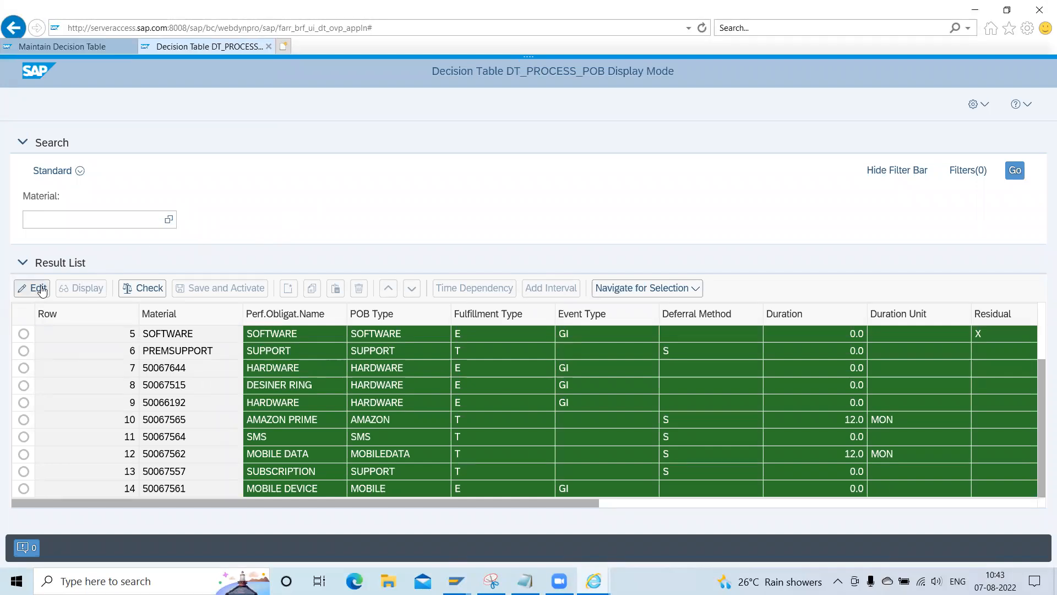
click(41, 289)
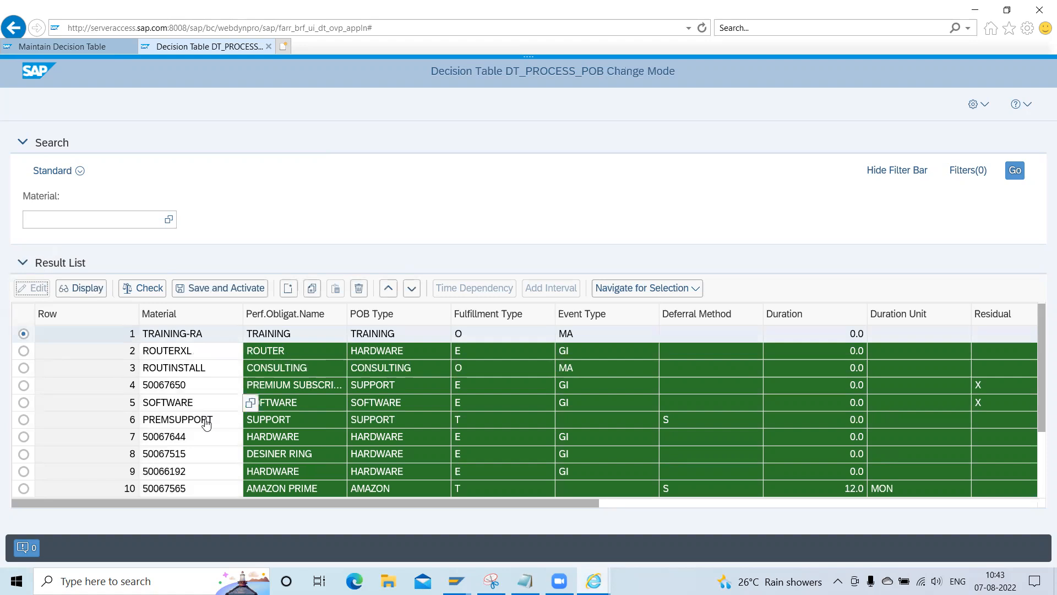
Duplicate the hardware row for material 50067644 in the result list
click(24, 440)
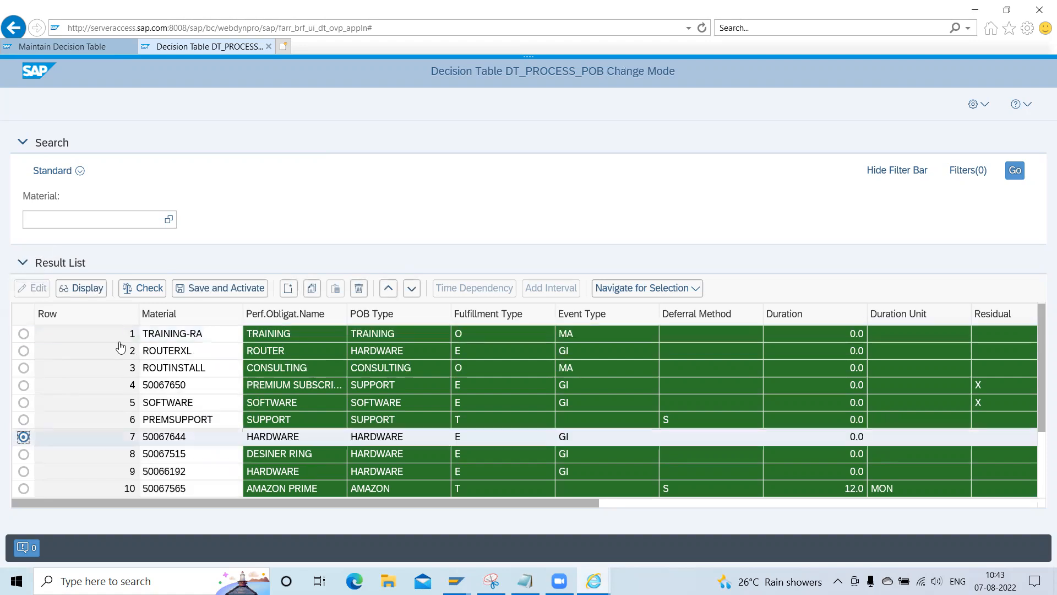
click(310, 292)
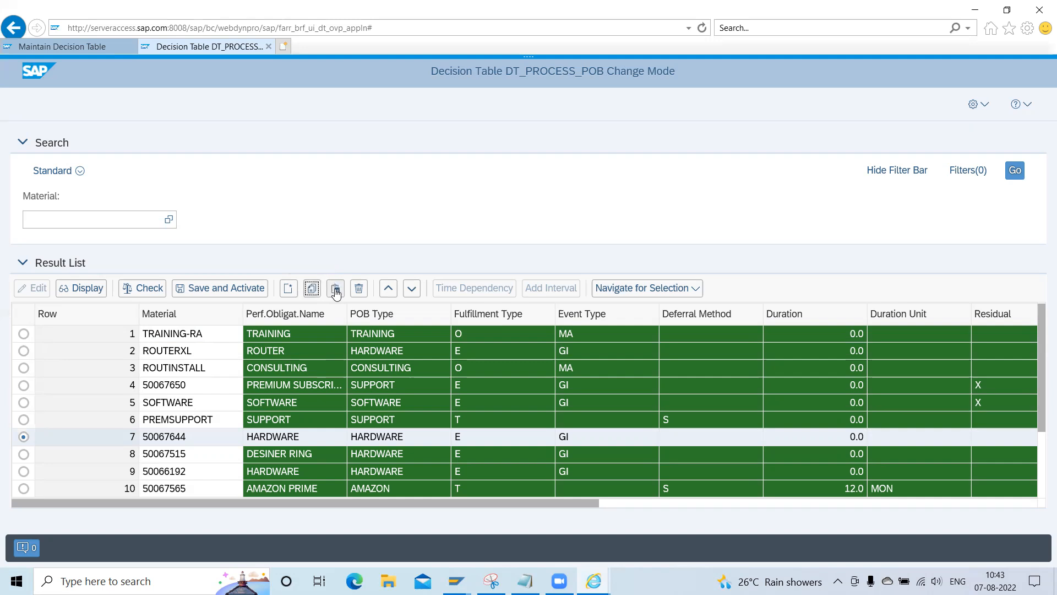
click(336, 292)
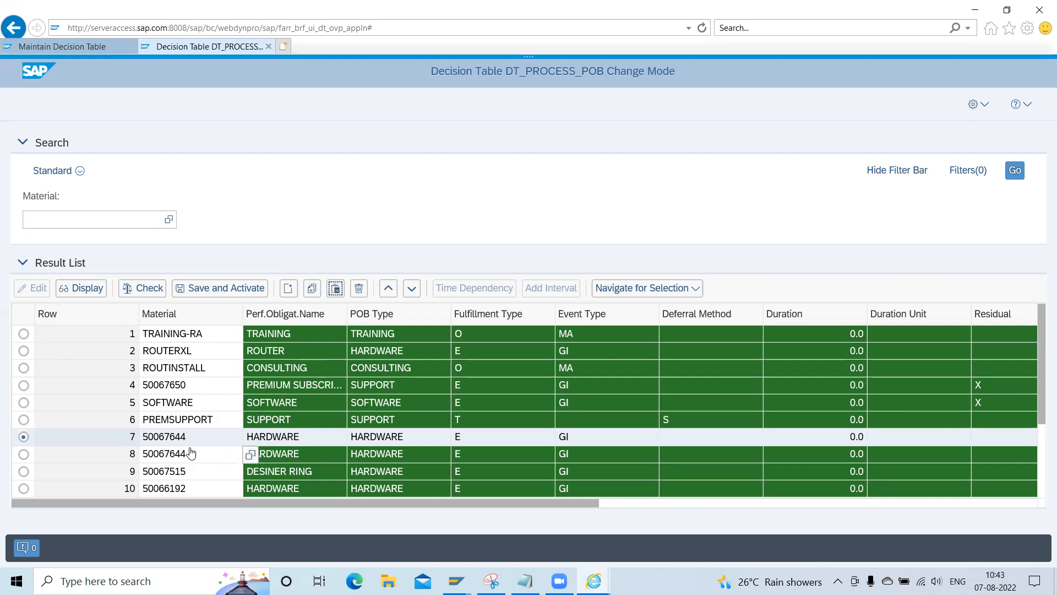
Replace the duplicated row's material with 50067658, copied from the Notepad notes
double_click(191, 460)
key(alt+Tab)
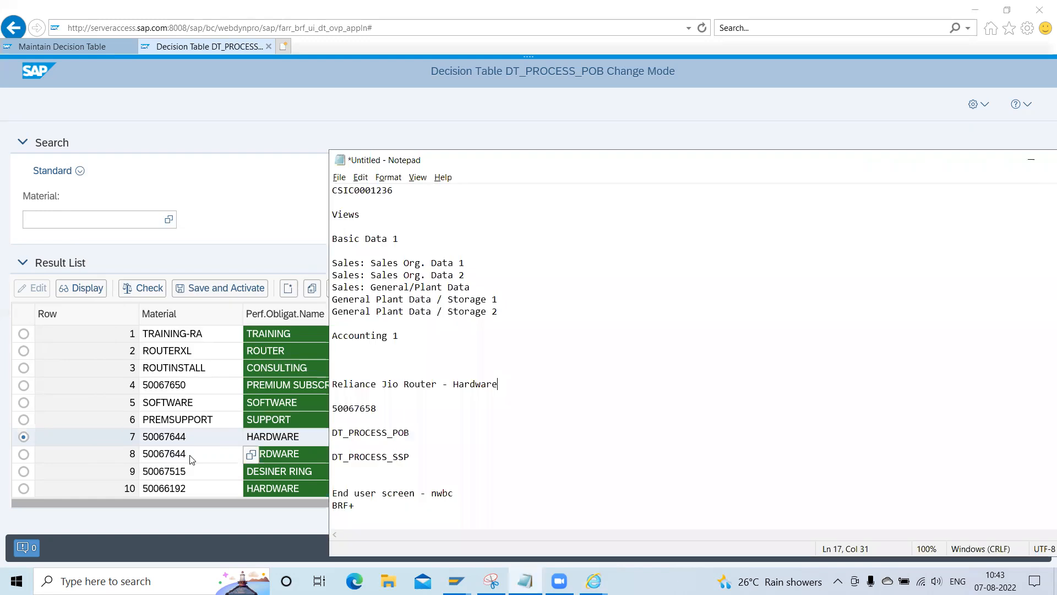
key(Down)
key(shift+End)
double_click(190, 457)
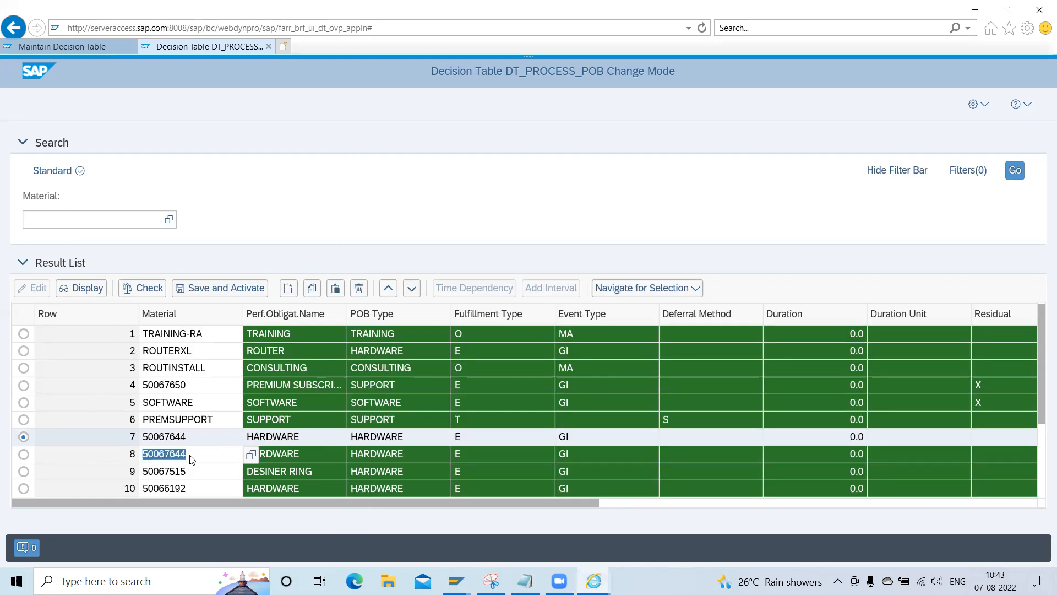
key(ctrl+v)
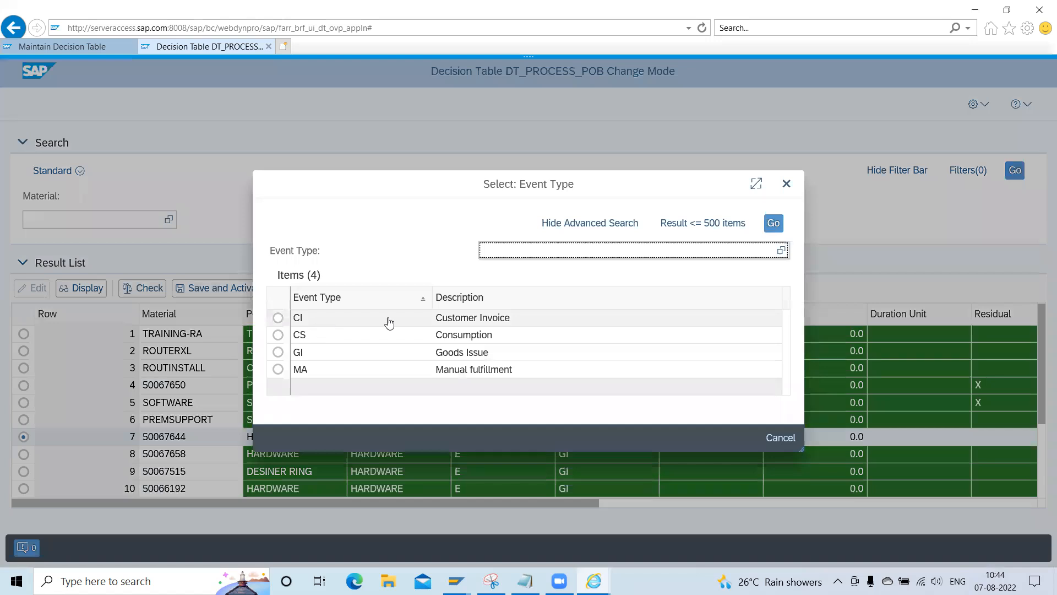
Enter fulfillment type E and event type GI (Goods Issue) for the hardware entry, and check, save and activate the decision table
click(460, 353)
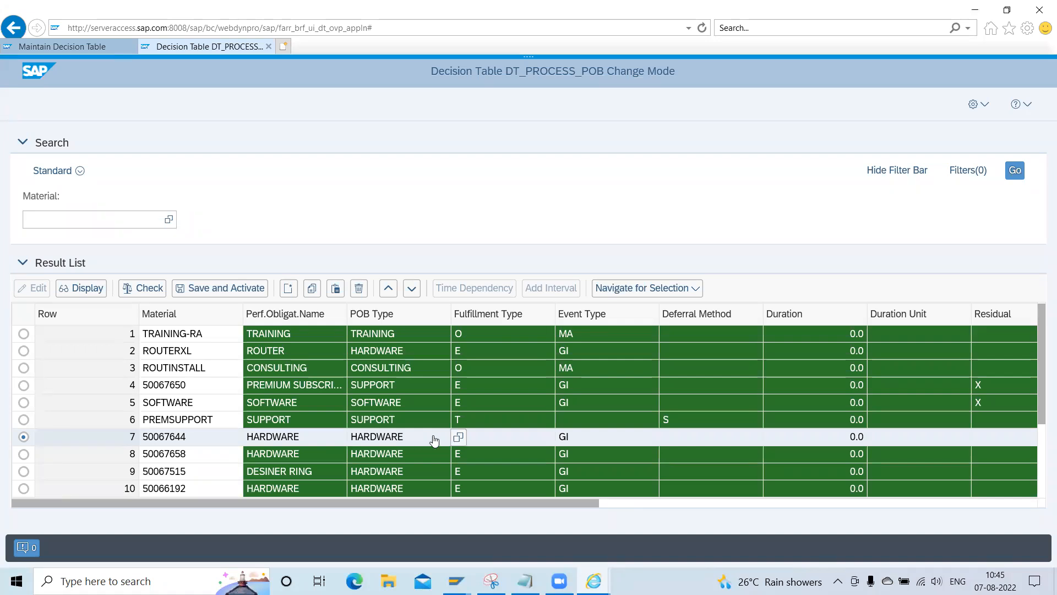
text(E)
key(Tab)
text(GI)
key(Tab)
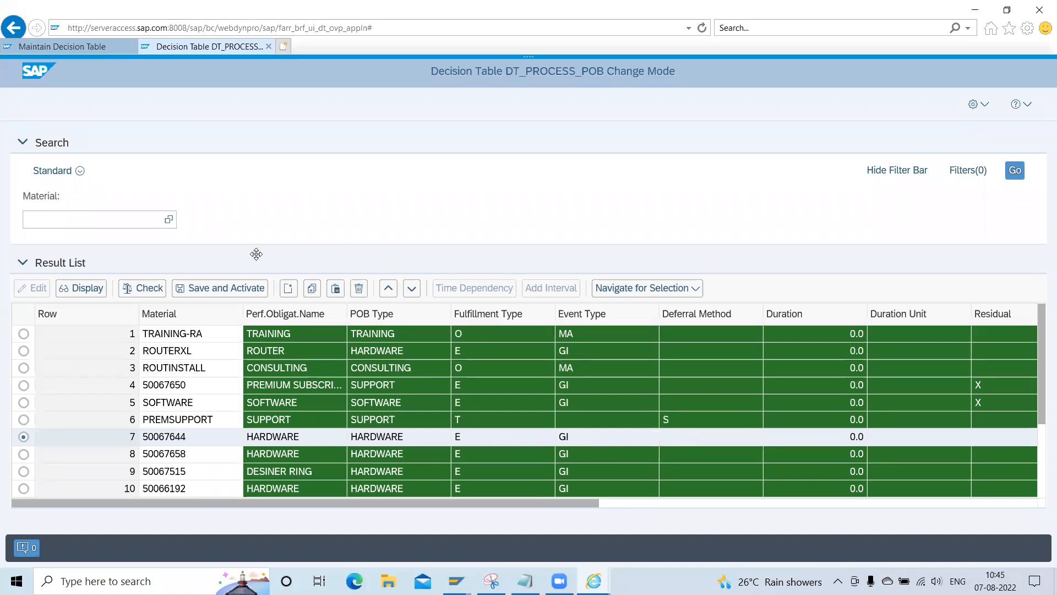
click(147, 291)
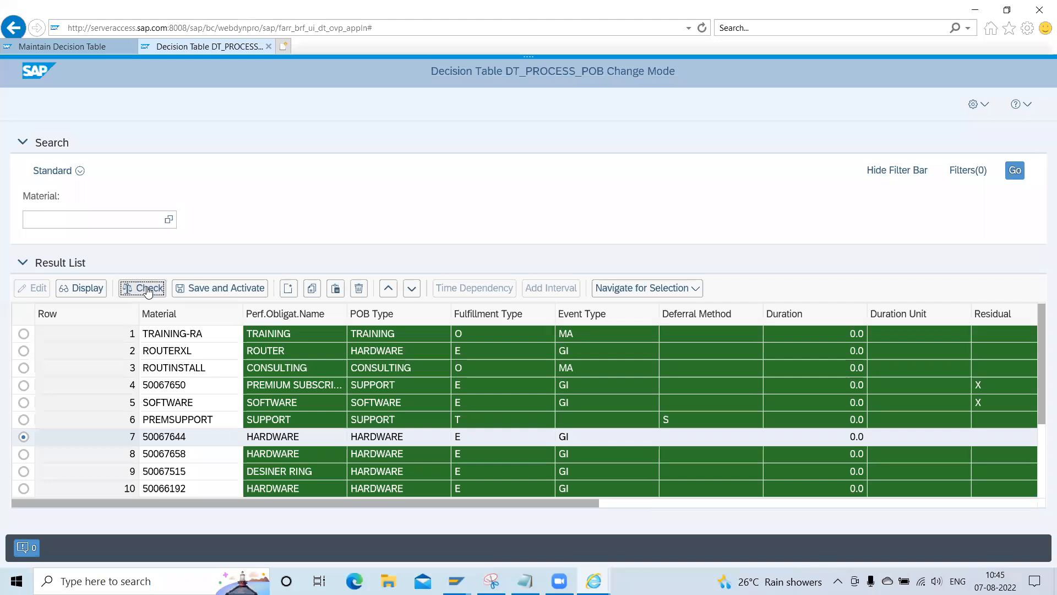
click(211, 293)
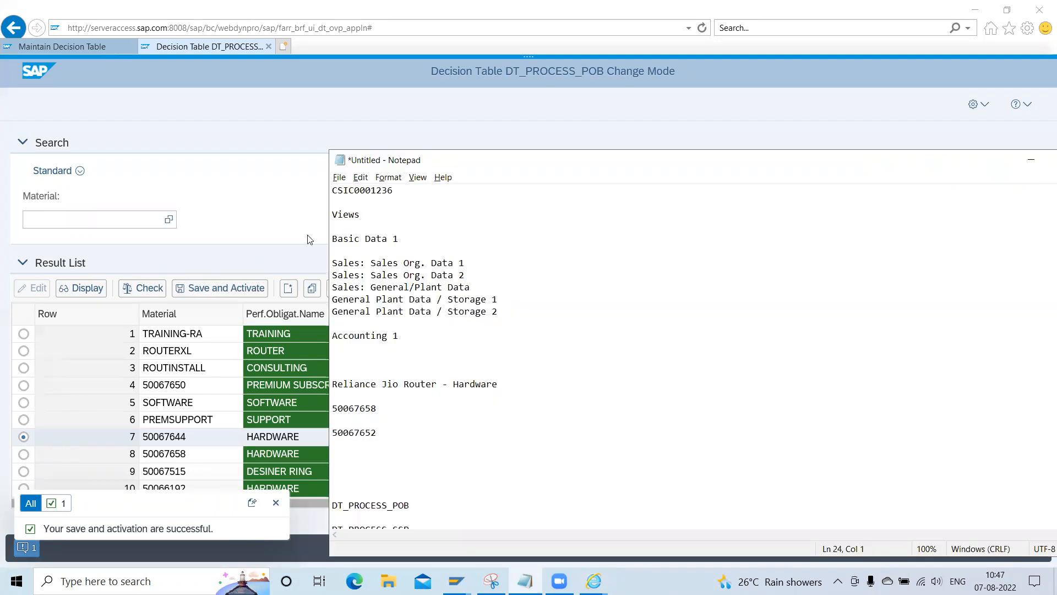
In the Notepad notes, list the methods "1. copy from existing", "2. to create as a new one." and "3. through excel"
text(1. copy from es)
text(isting)
key(Return)
text(2. to)
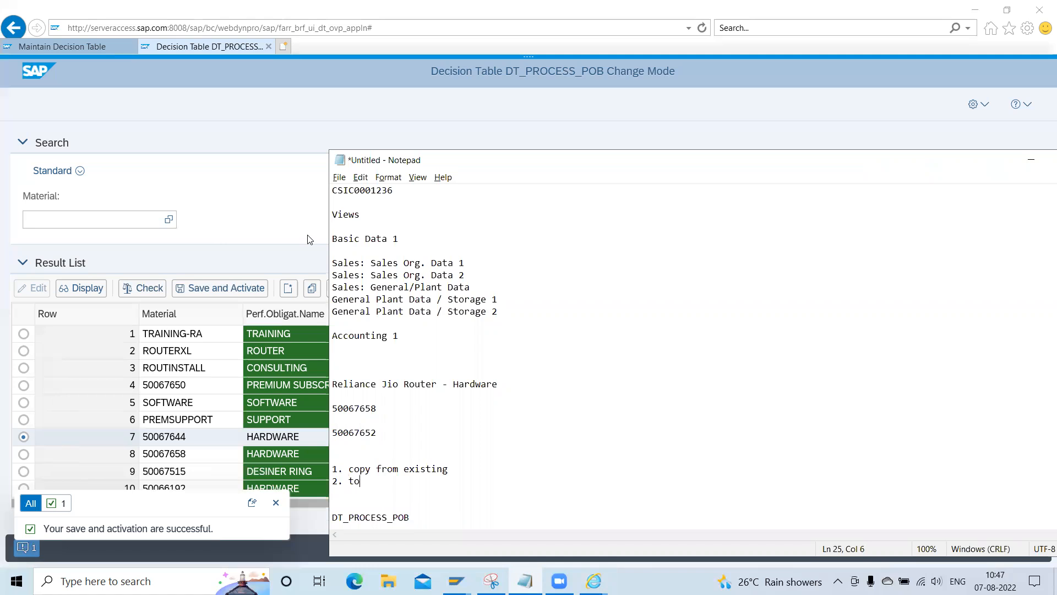
text( create as new n)
key(BackSpace)
key(BackSpace)
key(BackSpace)
key(BackSpace)
key(BackSpace)
text(a new one.)
key(Return)
text(3.)
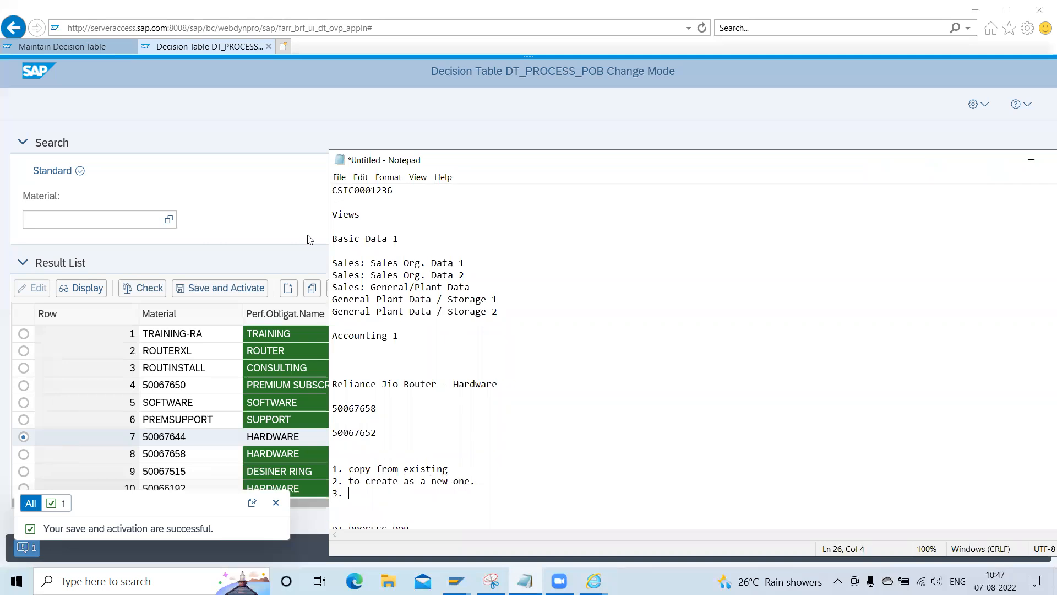
text( through)
text(excel)
Add a new row to the decision table and set its material to 50067652, copied from the Notepad notes
click(309, 238)
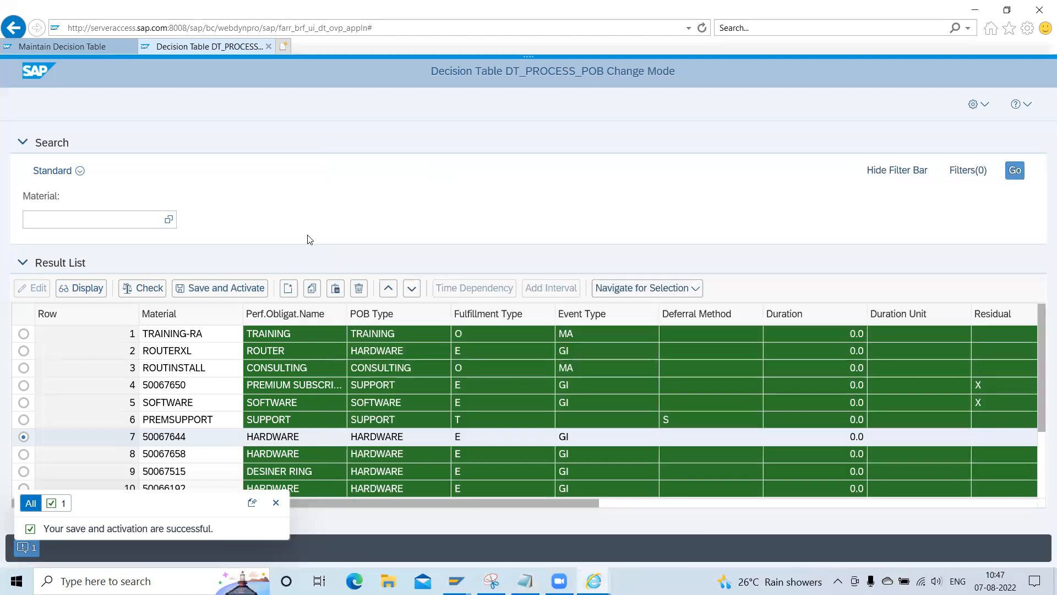
click(289, 292)
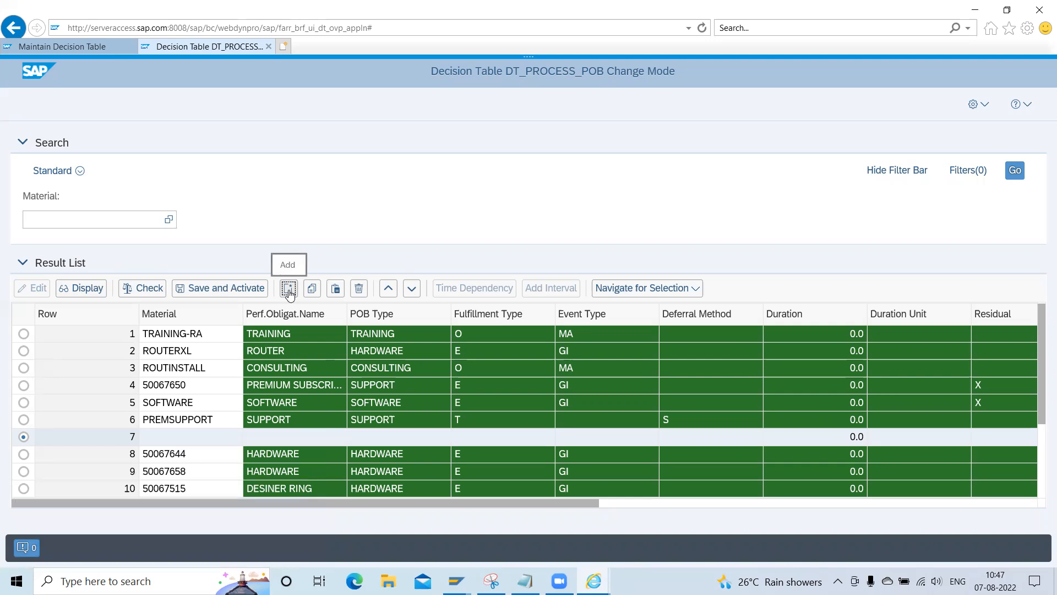
click(171, 436)
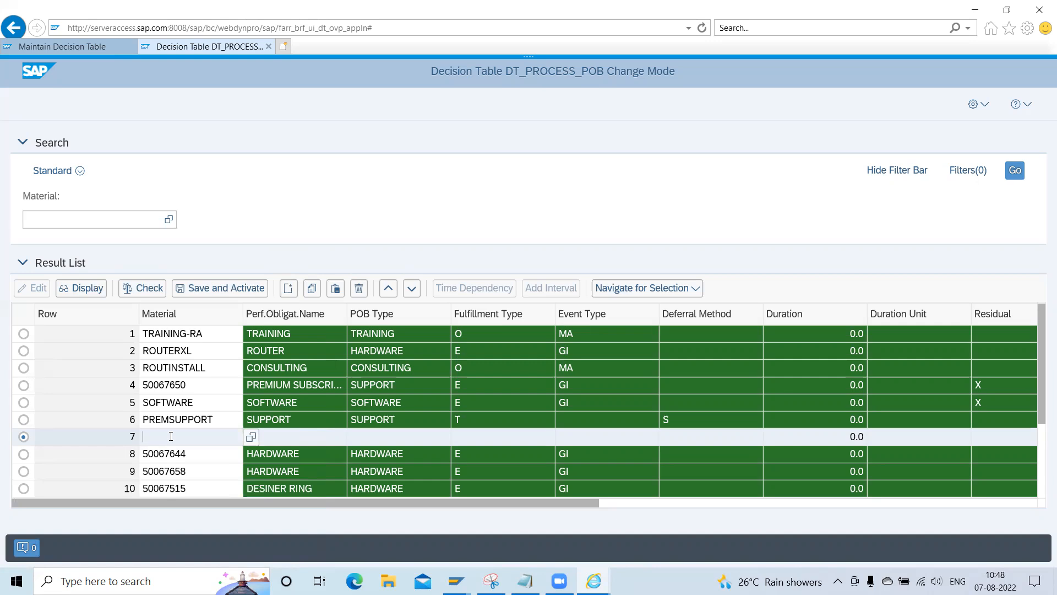
key(alt+Tab)
key(Up)
key(Up)
key(Up)
key(Up)
key(Up)
key(shift+End)
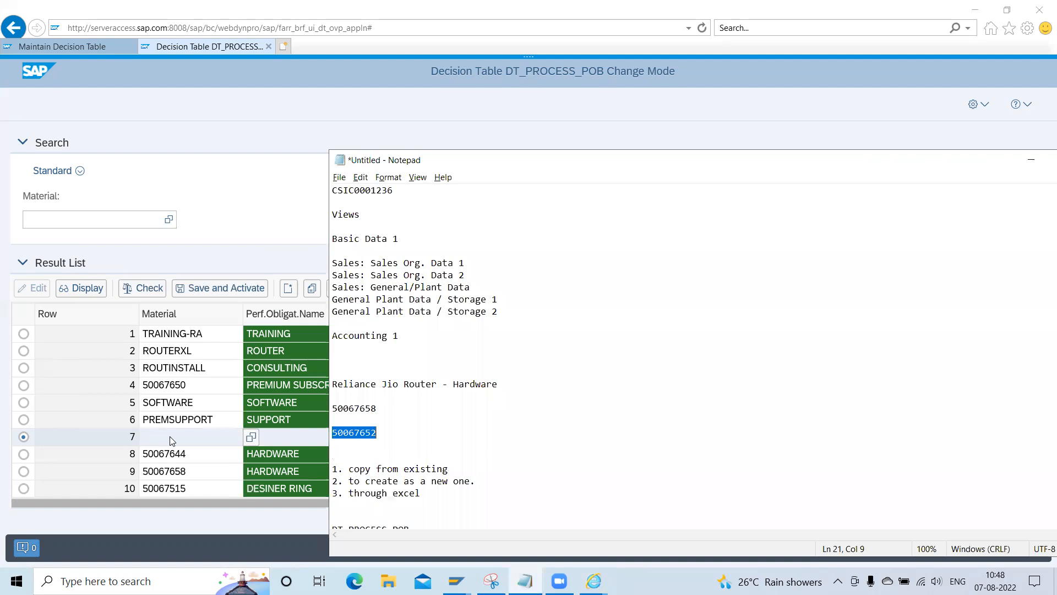
key(alt+Tab)
key(Tab)
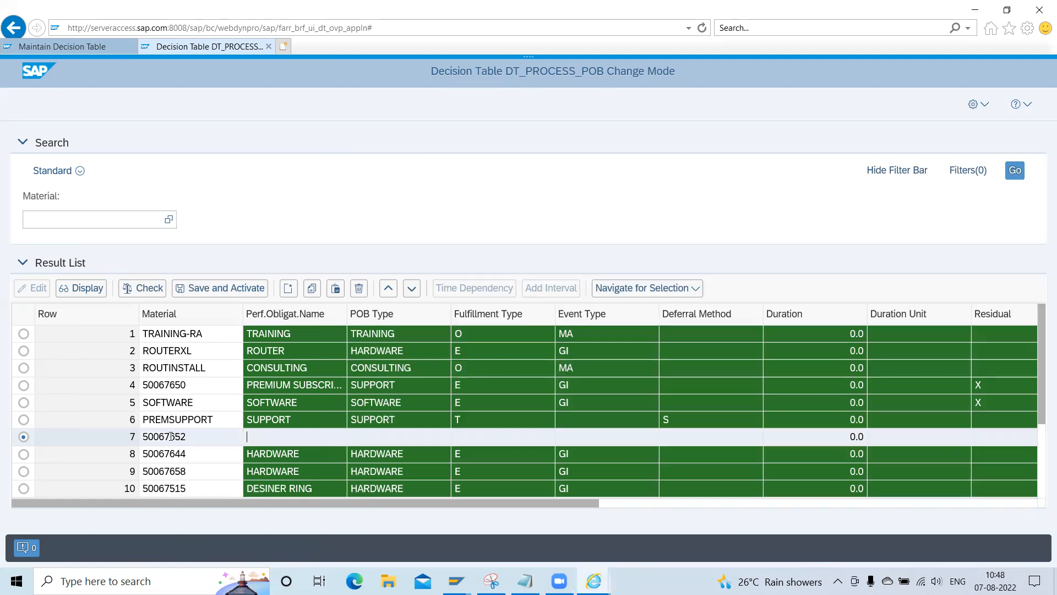
Set the new row's performance obligation name to HADWARE and its POB type to HARDWARE
text(hardware)
click(458, 438)
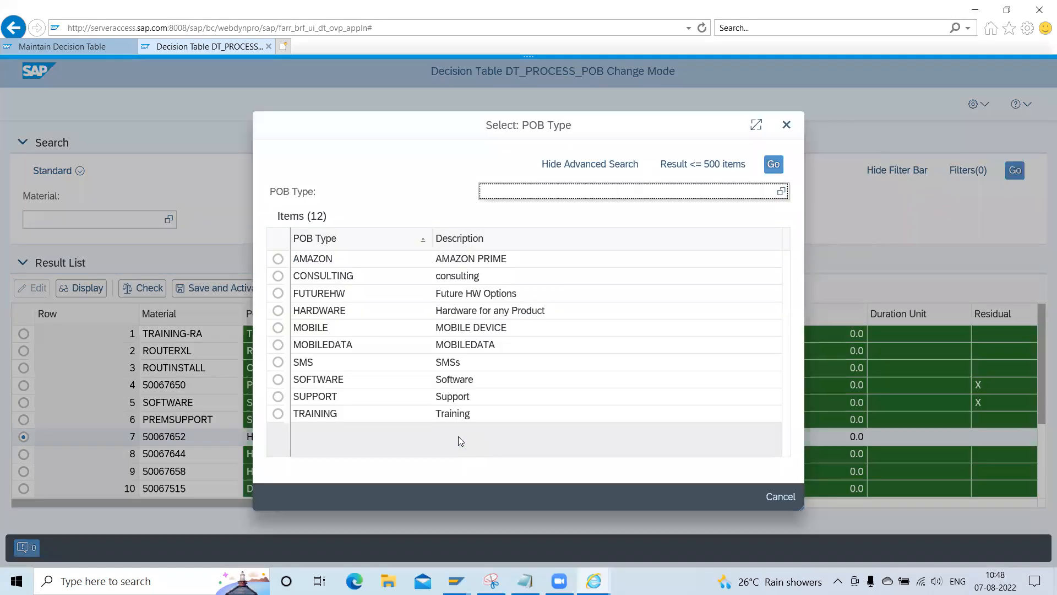
click(312, 313)
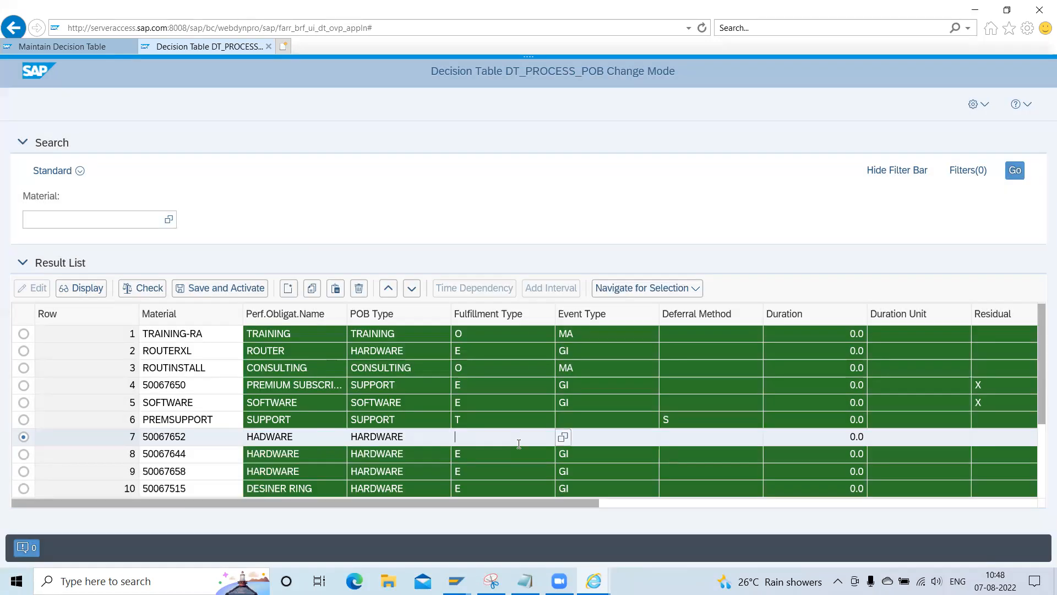
Set the new row's fulfillment type to E and event type to GI, and check, save and activate the decision table
text(E)
key(Tab)
text(GI)
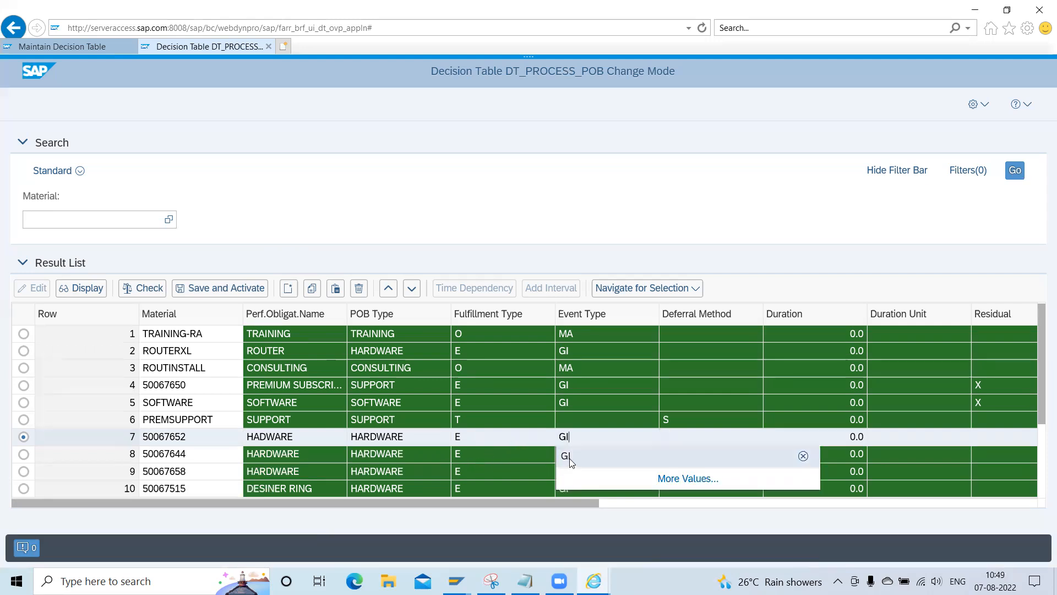
click(570, 460)
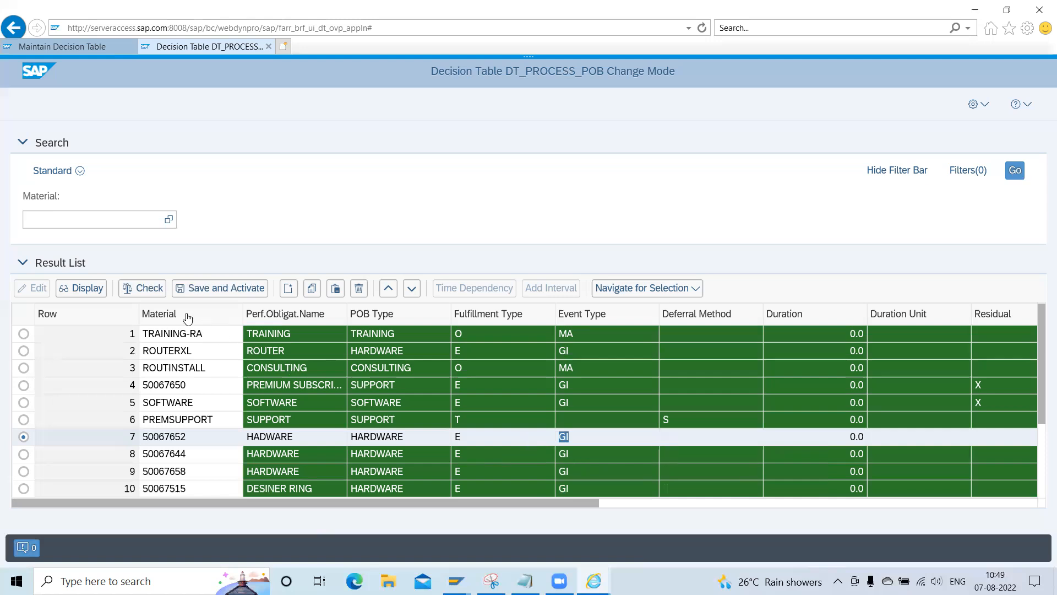
click(148, 290)
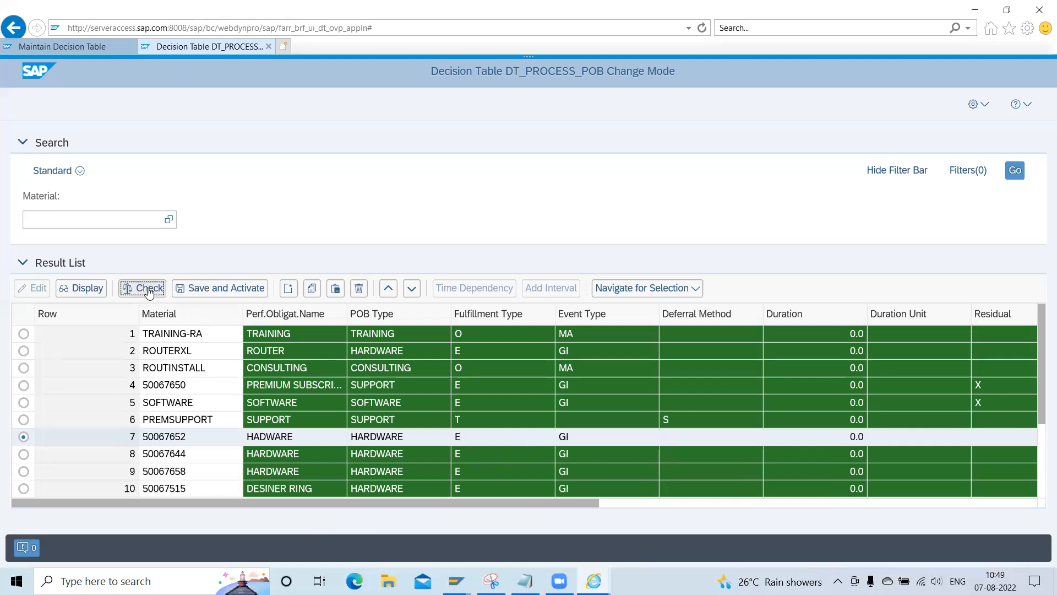
click(214, 294)
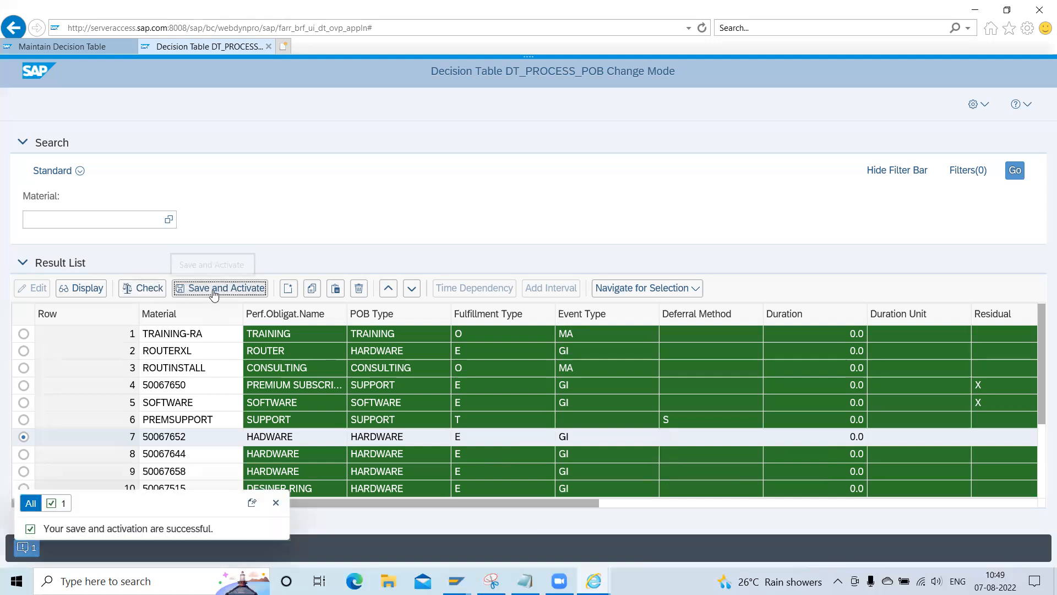
Review the list of methods for adding materials in the Notepad notes, down to the Excel method
key(alt+Tab)
key(Down)
key(Down)
key(Down)
key(Down)
key(Down)
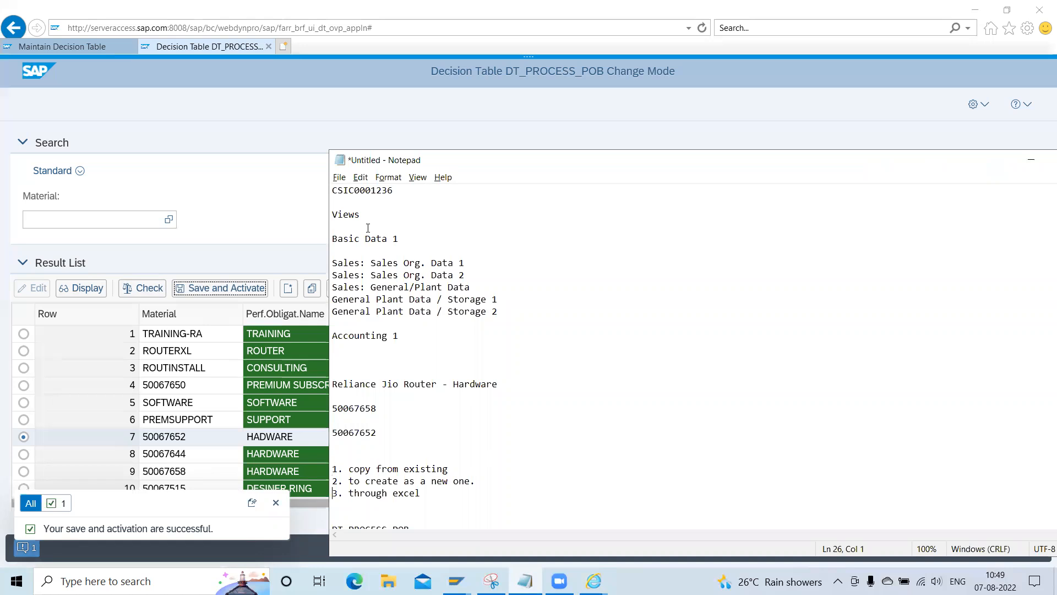
Open the BRFplus Workbench from SAP Easy Access with transaction brf+, maximize it and show the recently used applications
key(alt+Tab)
text(brf+)
key(Return)
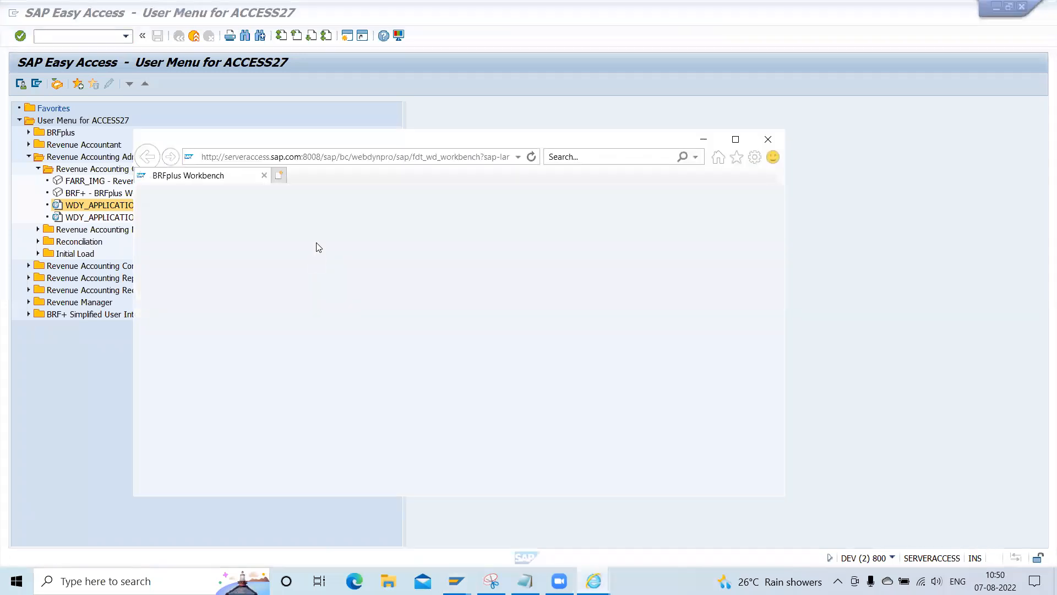
double_click(366, 142)
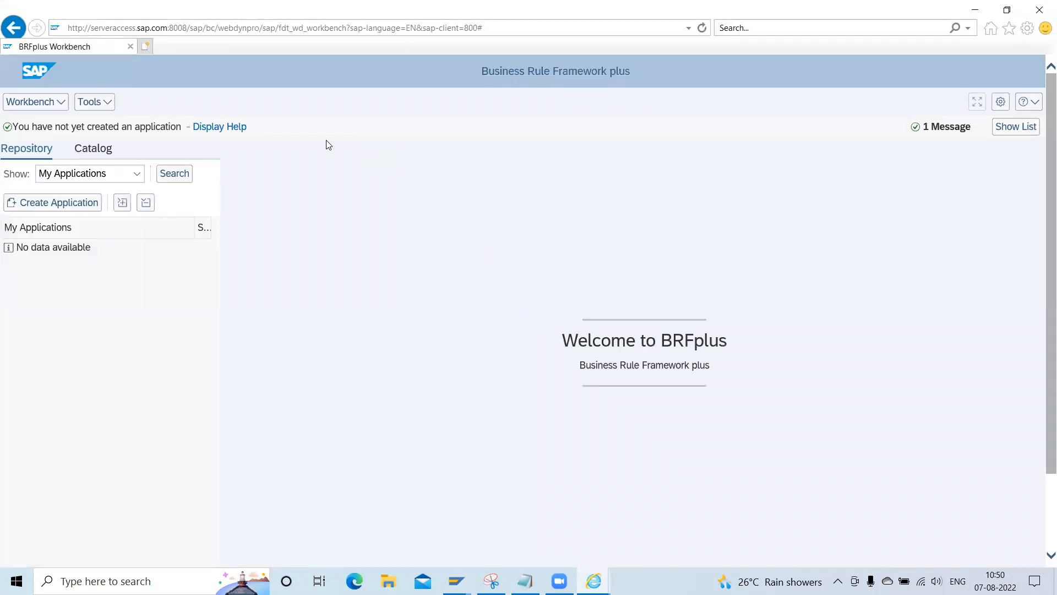
click(137, 176)
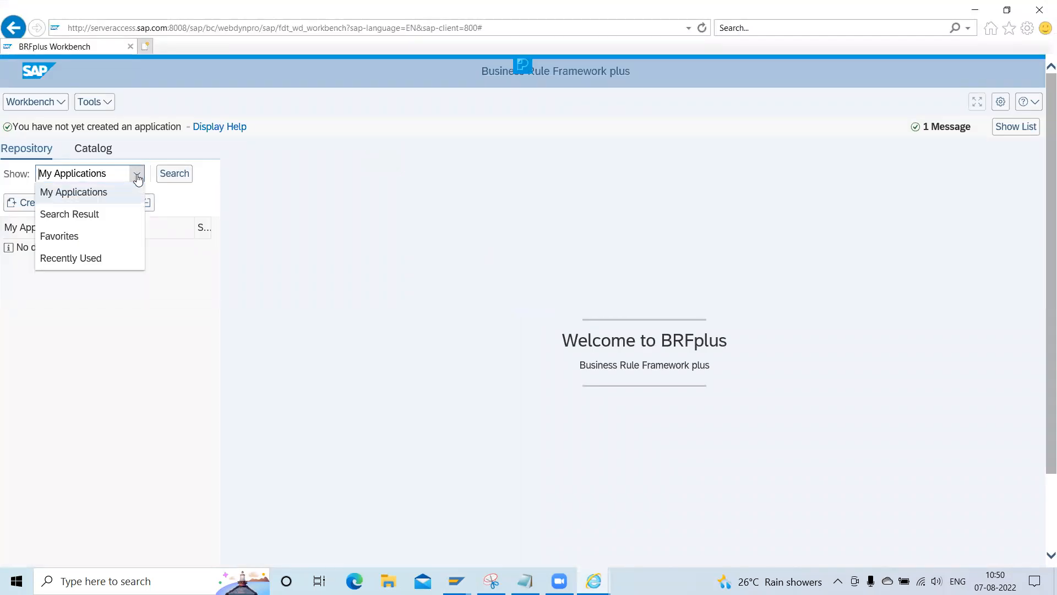
click(97, 258)
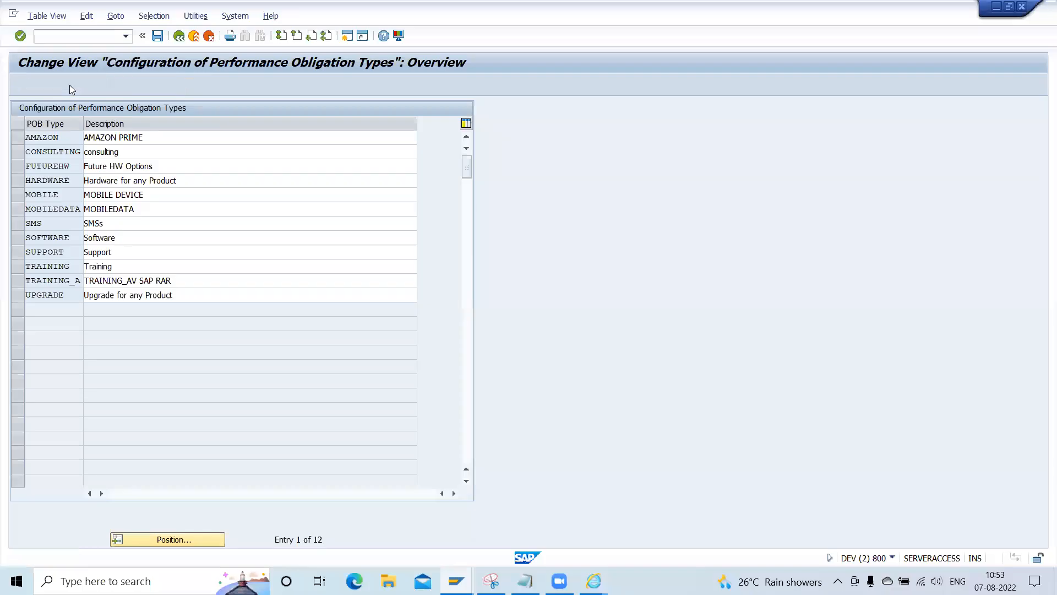
Create a new performance obligation type SERVICE, using SERVICE for its description and performance obligation name too
click(70, 85)
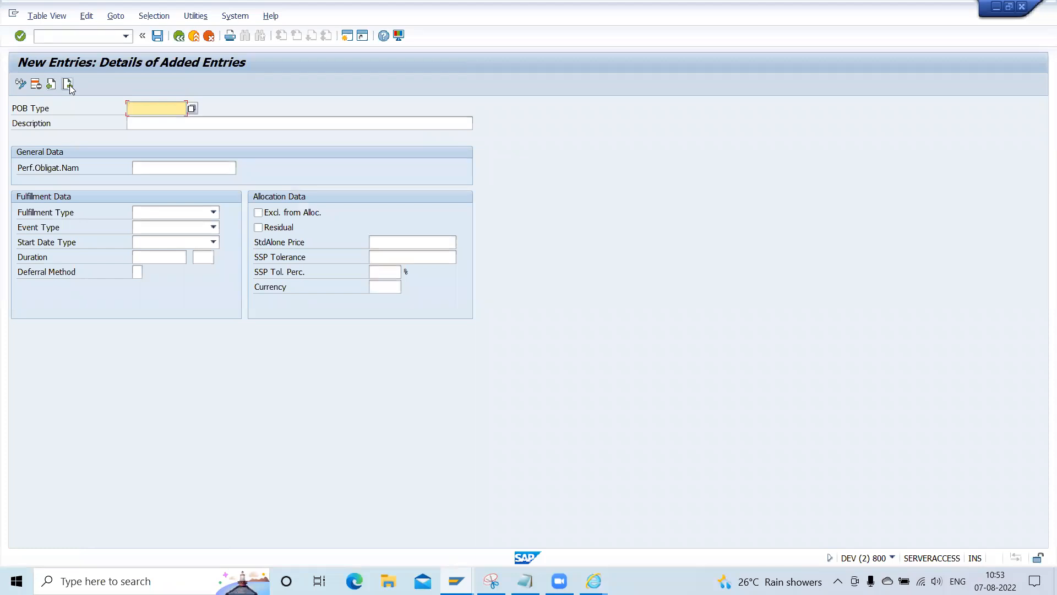
text(SERVICE)
key(Tab)
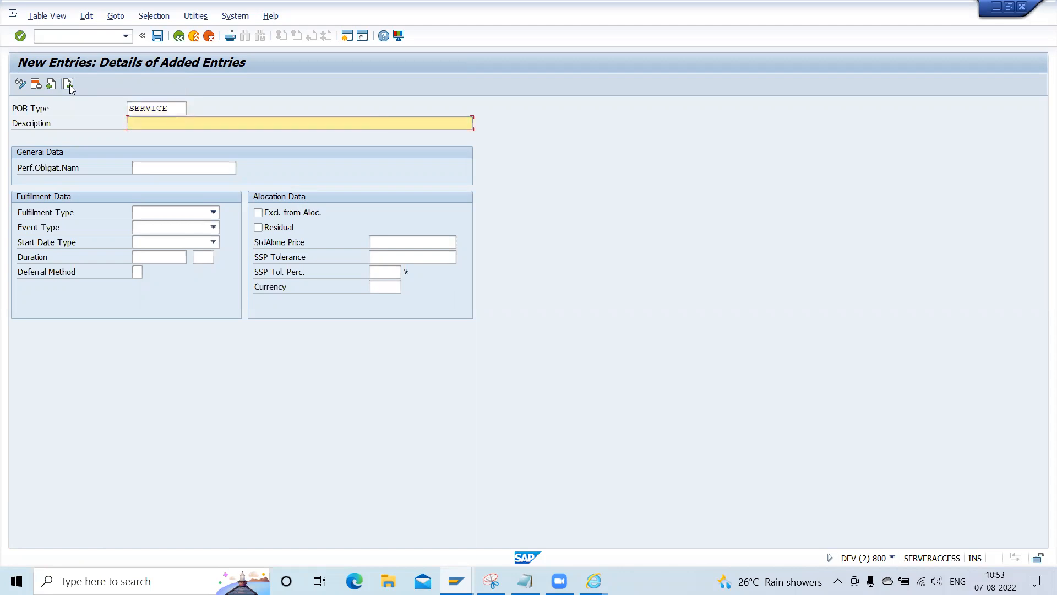
key(shift+Tab)
key(ctrl+c)
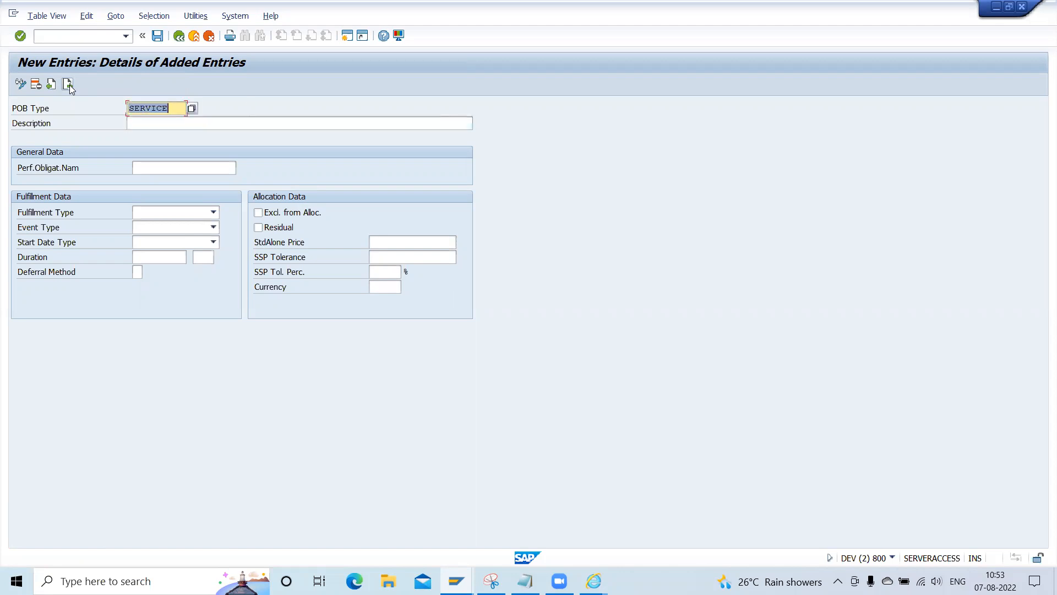
key(Tab)
key(ctrl+v)
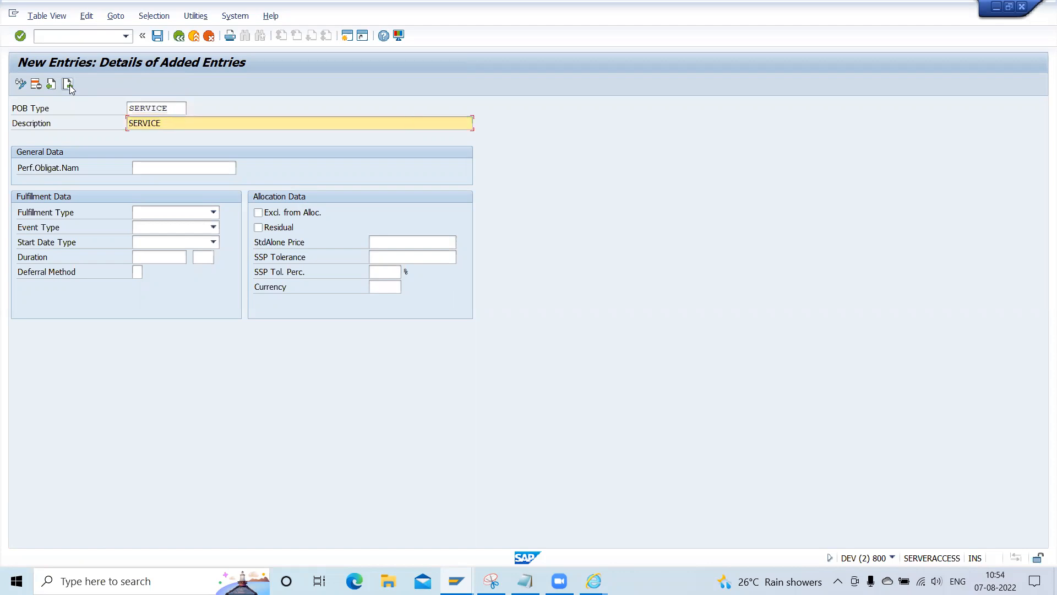
key(Tab)
key(ctrl+v)
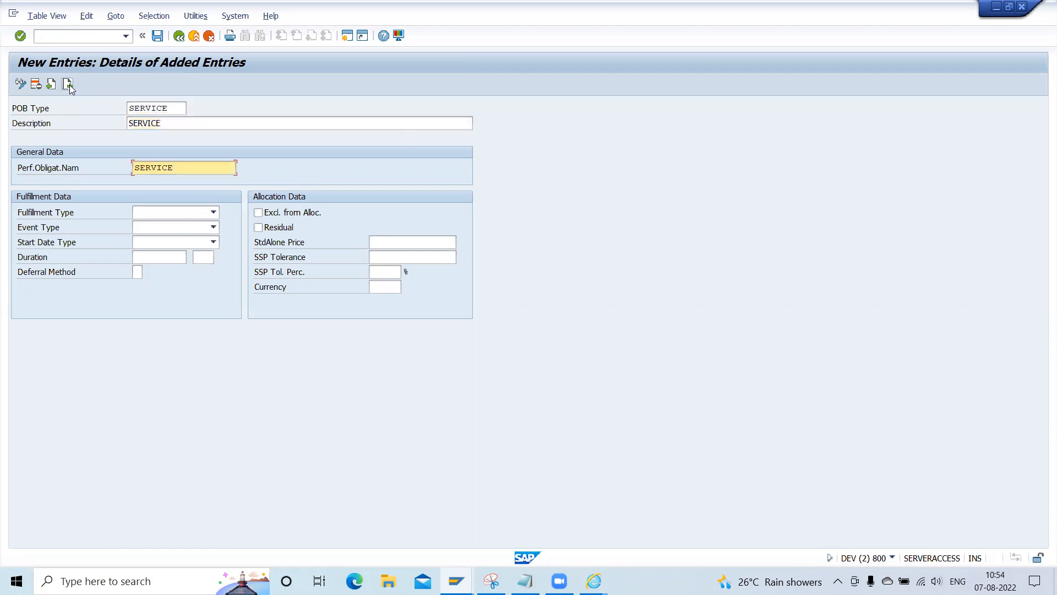
Set the SERVICE type's fulfillment type to T Time-Based and start date type to 1, and save it to the proposed customizing request
key(Tab)
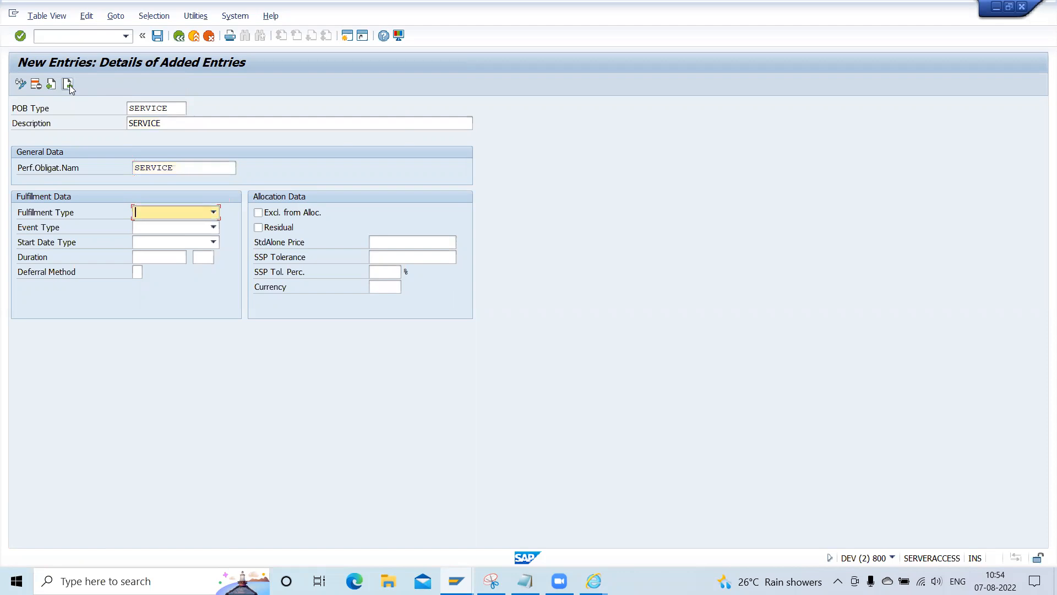
key(F4)
key(Down)
key(Down)
key(Return)
click(213, 241)
key(Return)
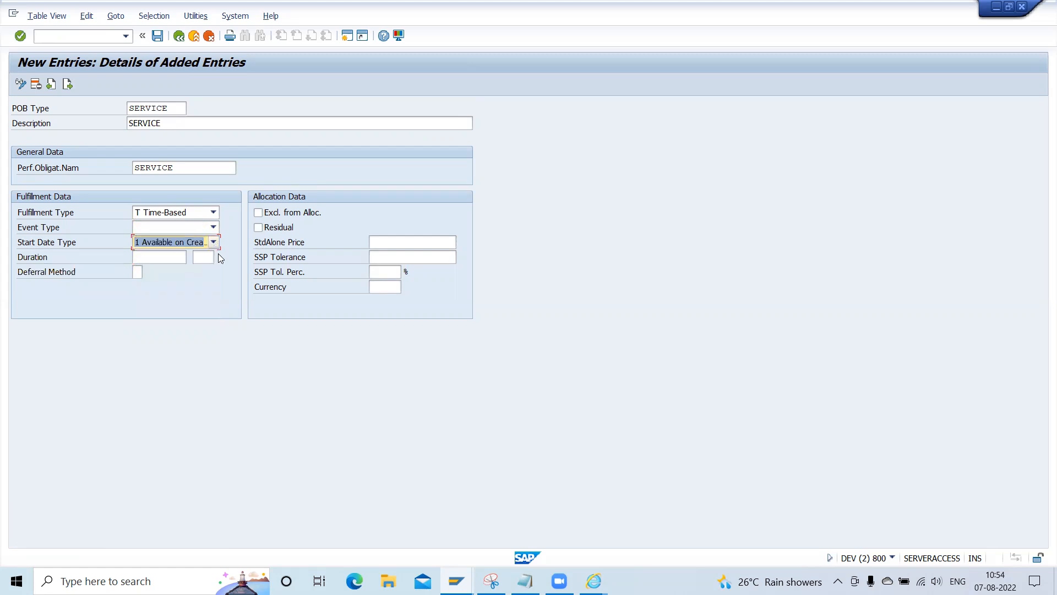
key(ctrl+s)
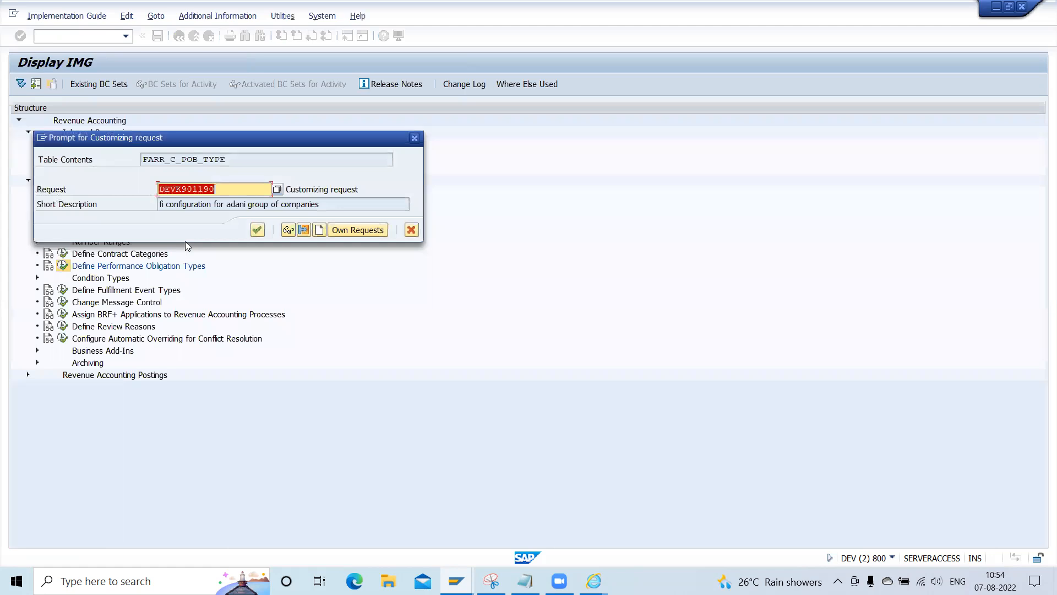
key(Return)
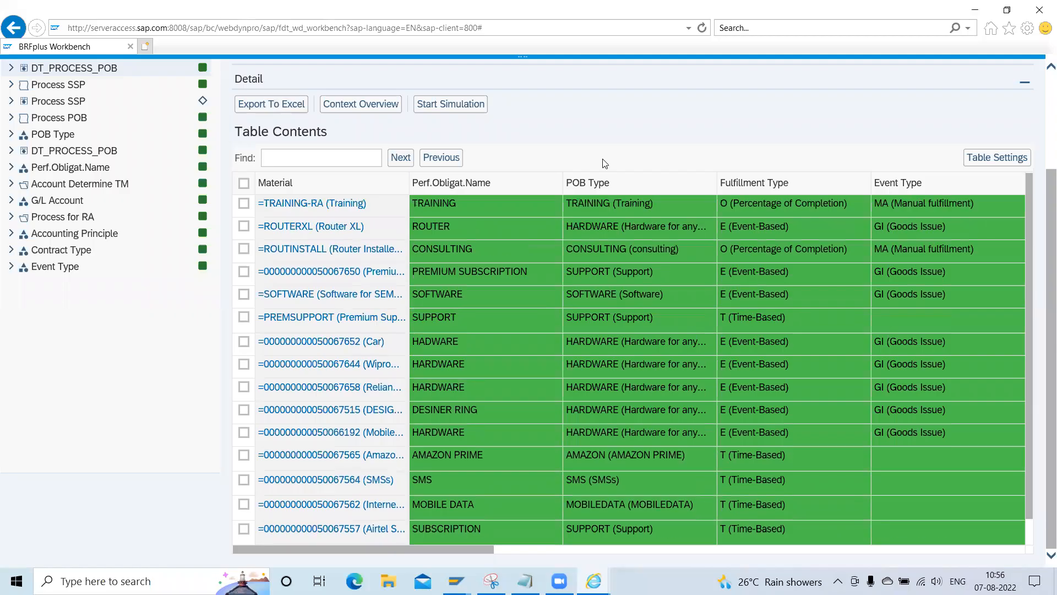
Export the DT_PROCESS_POB decision table to Excel, save the file, and open it from its folder with editing enabled
click(258, 107)
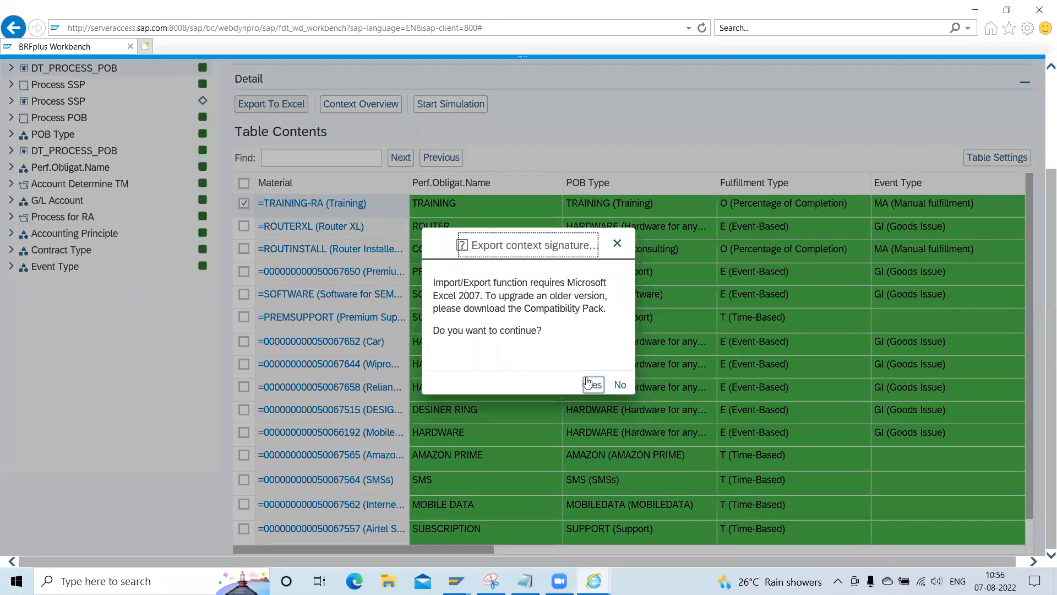
click(588, 383)
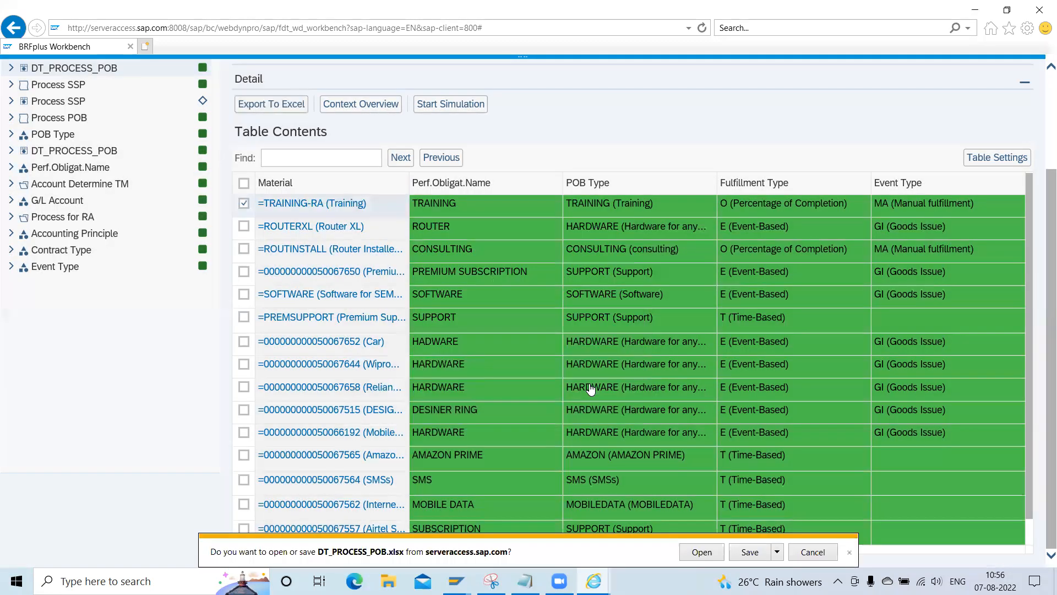
click(750, 553)
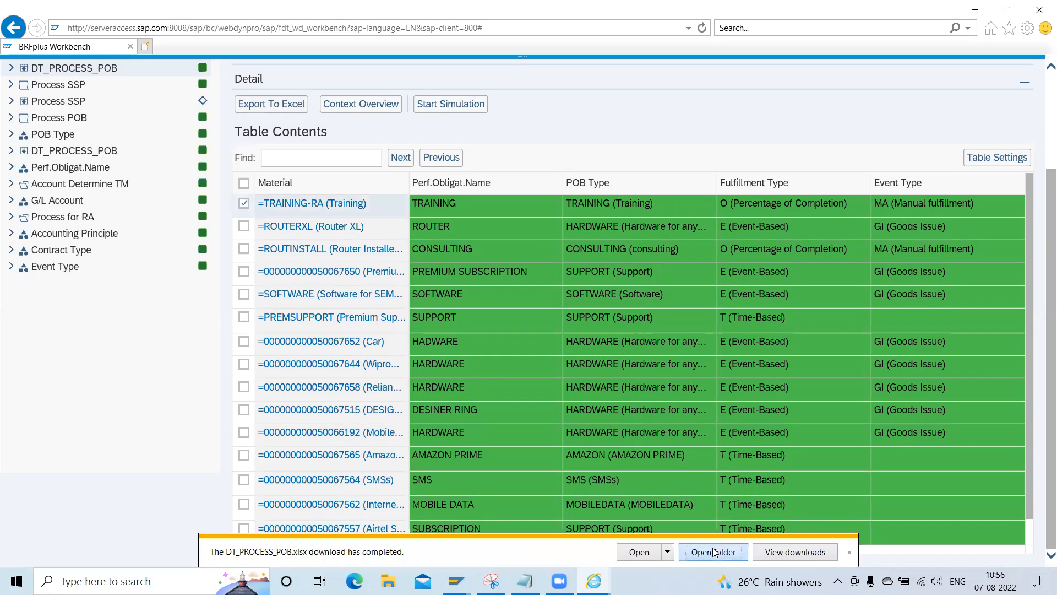
click(714, 552)
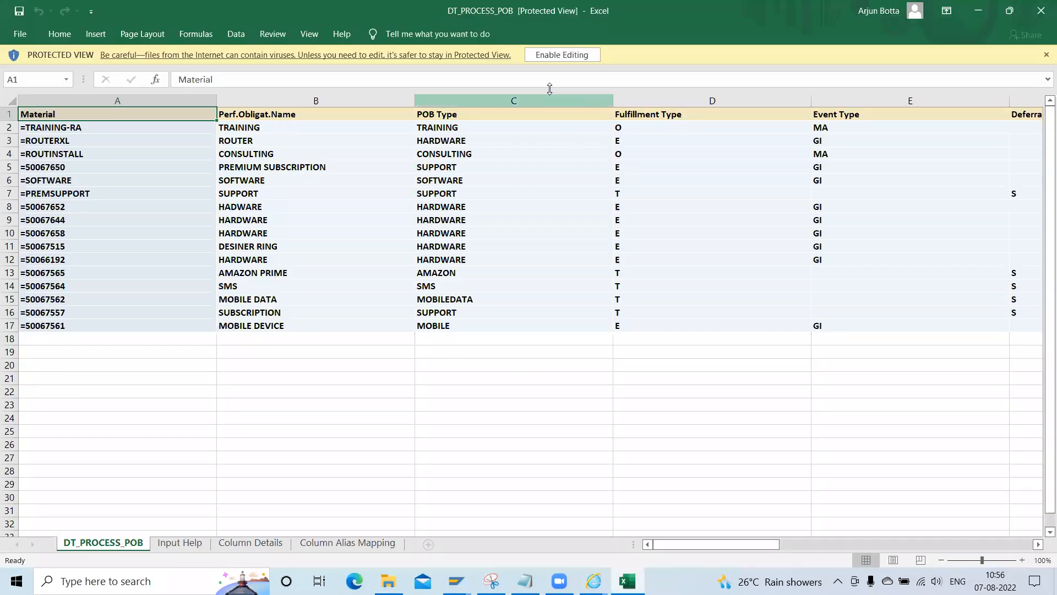
click(551, 55)
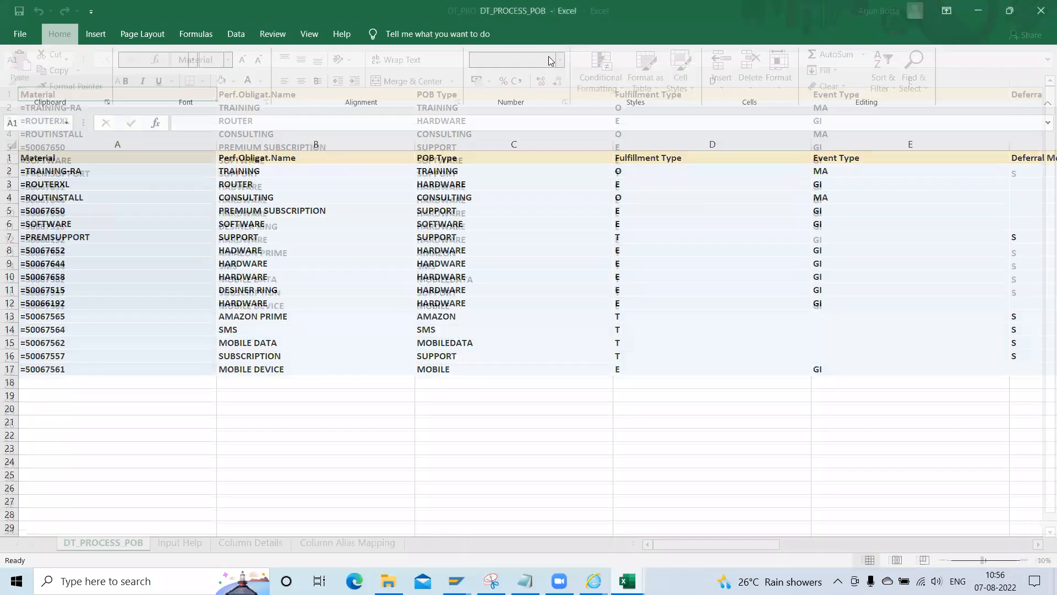
Look through the Material column of the exported decision table down to its last filled row
key(Down)
key(Down)
key(Down)
key(Down)
key(Down)
key(Down)
key(Down)
key(Down)
key(Down)
key(Down)
key(Down)
key(Down)
key(Down)
key(Down)
key(Down)
key(Down)
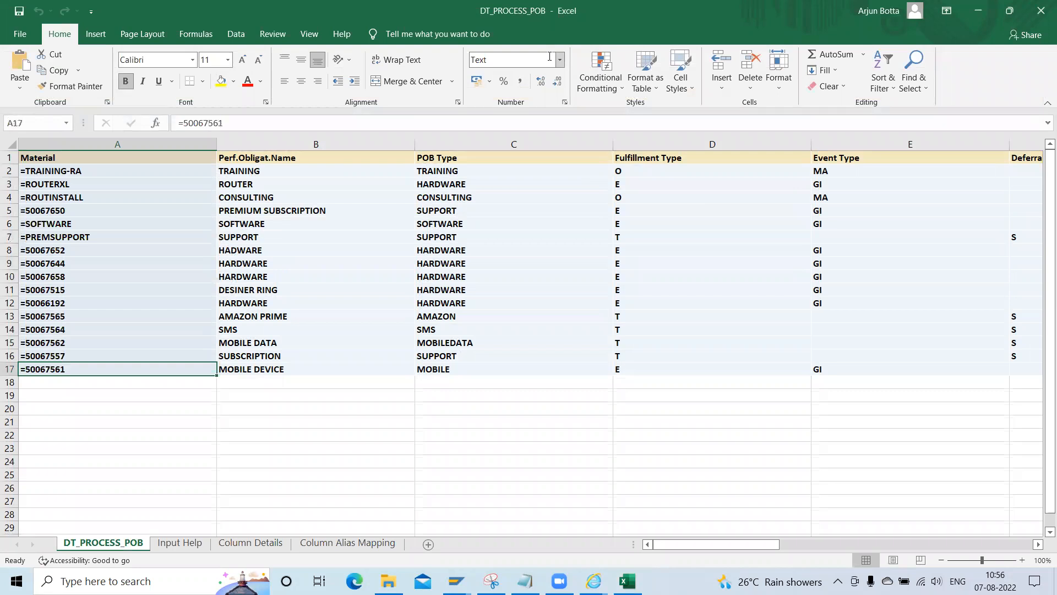
key(Up)
key(Up)
key(Up)
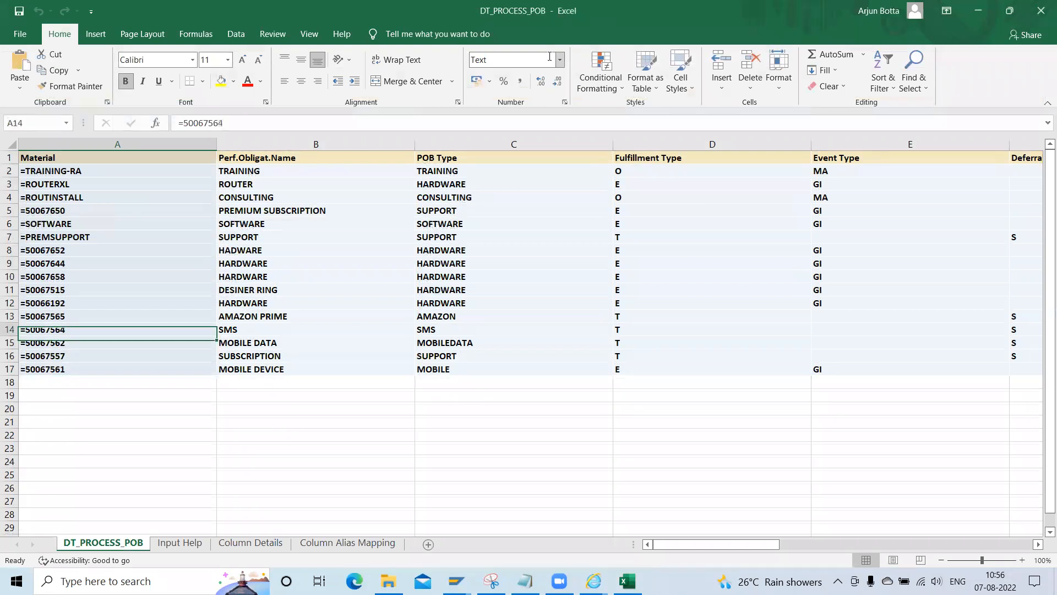
Compare the POB type and fulfillment type entries of the SMS and MOBILE DATA rows
key(Right)
key(Right)
key(Right)
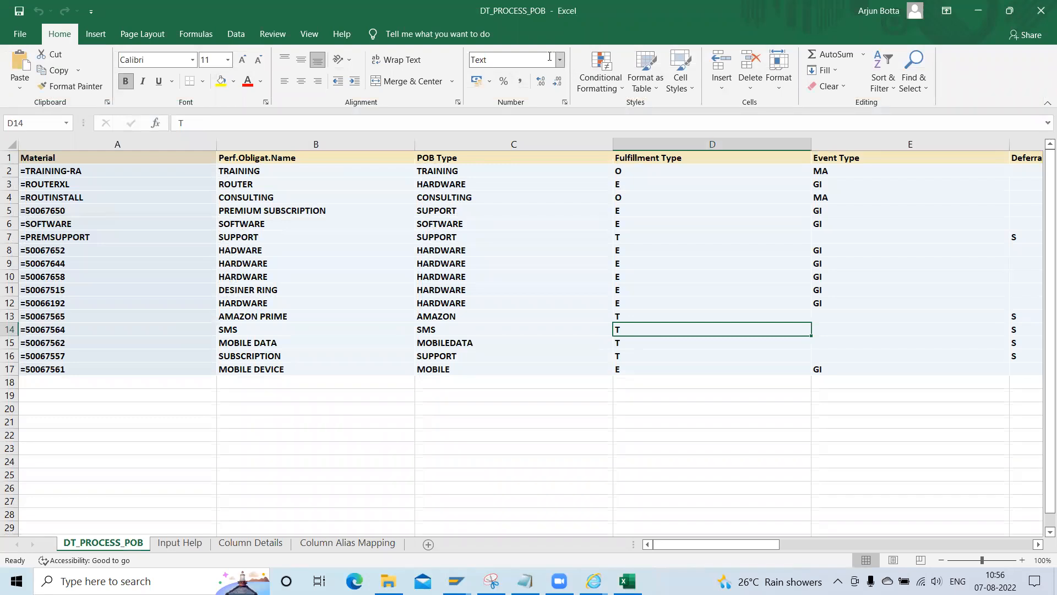
key(Down)
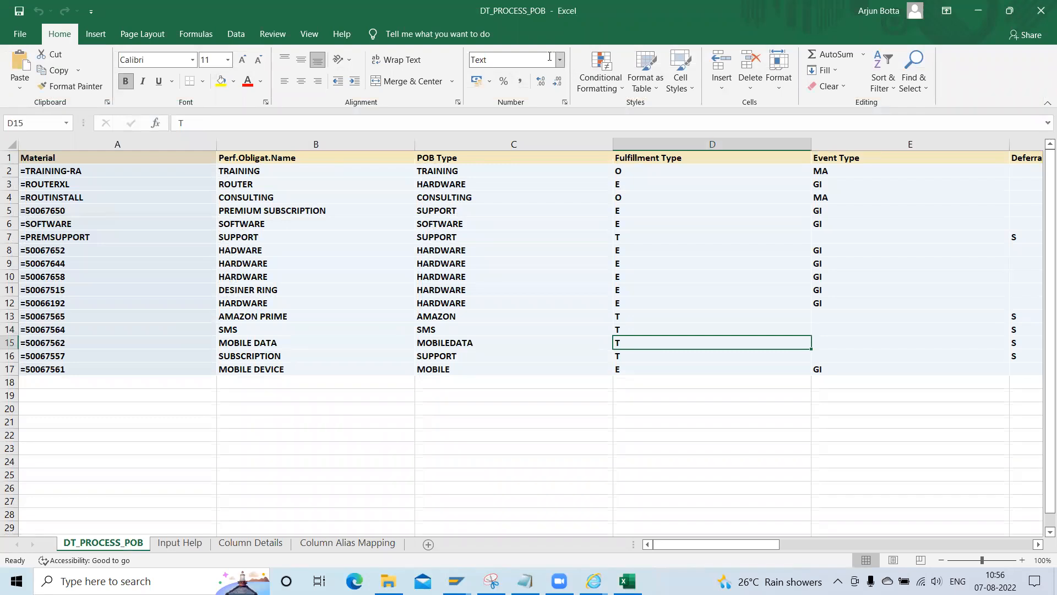
key(Up)
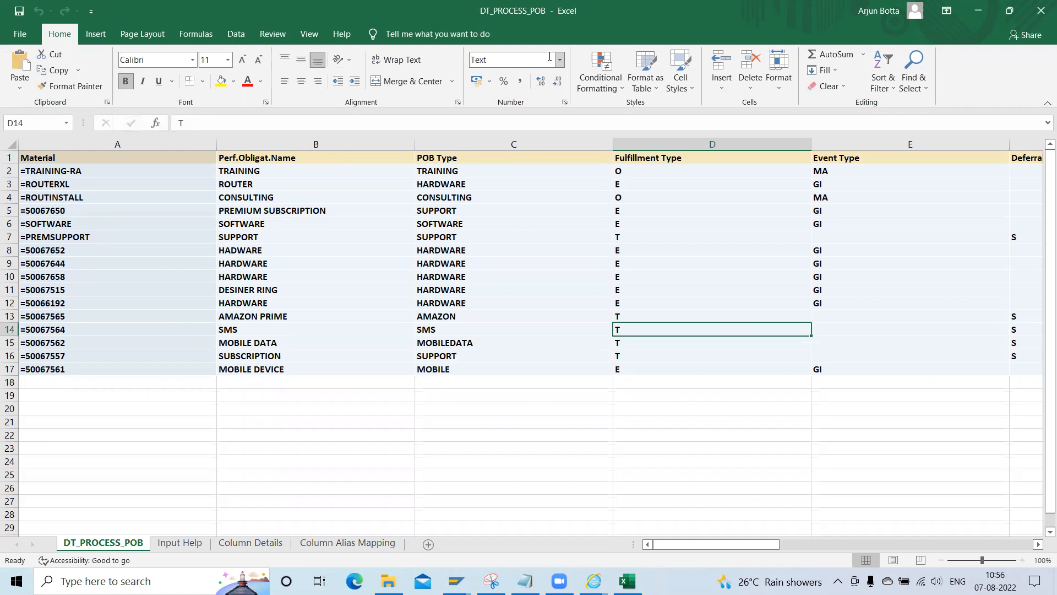
key(Down)
key(Left)
key(Left)
key(Right)
key(Right)
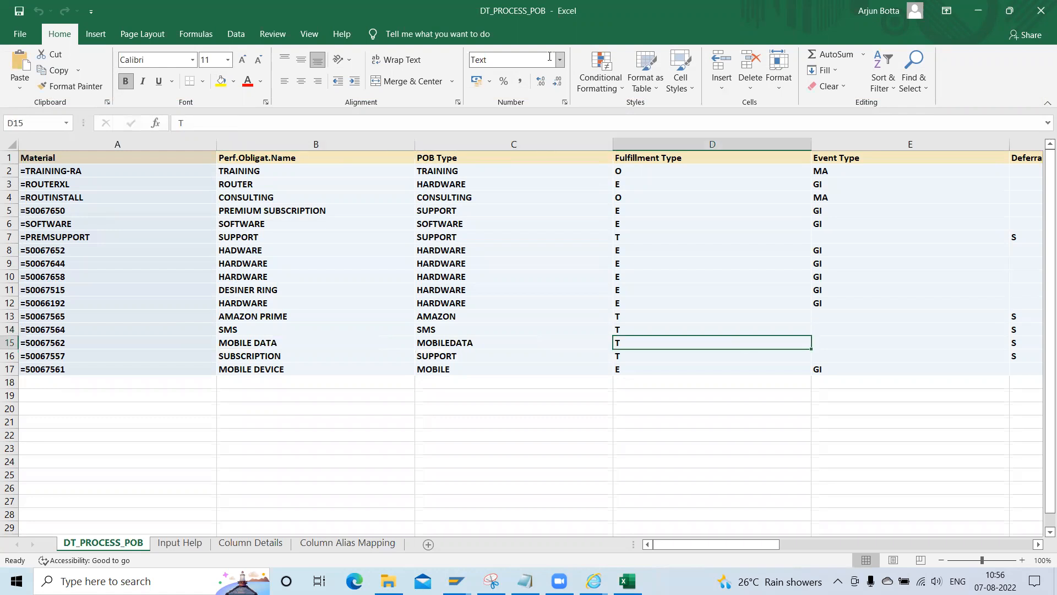
key(Left)
key(Left)
key(Left)
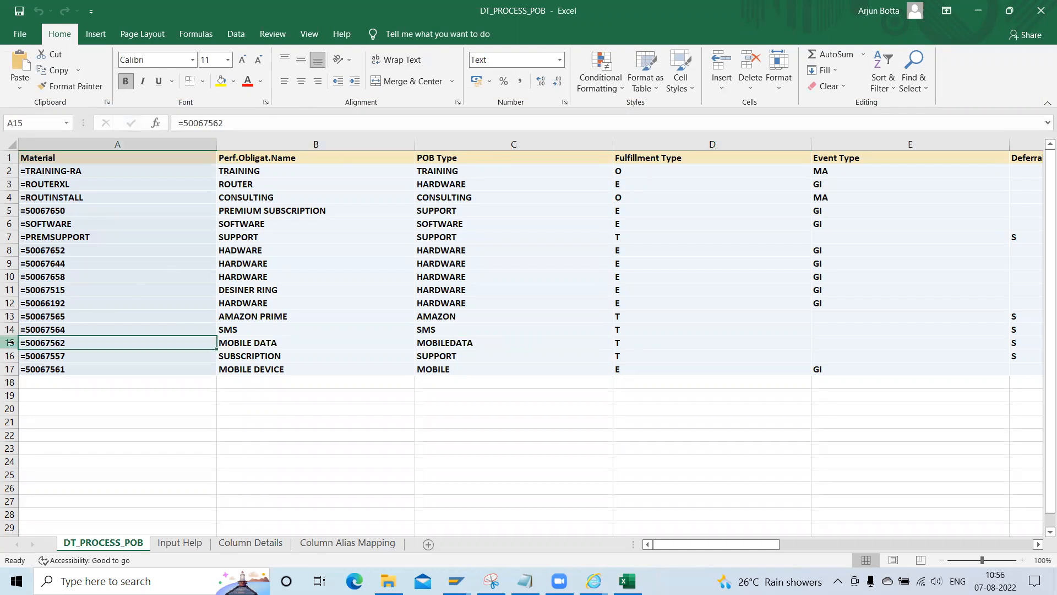
Enter material =50067654 in the first empty row of the sheet, copying the number from the Notepad notes
click(45, 387)
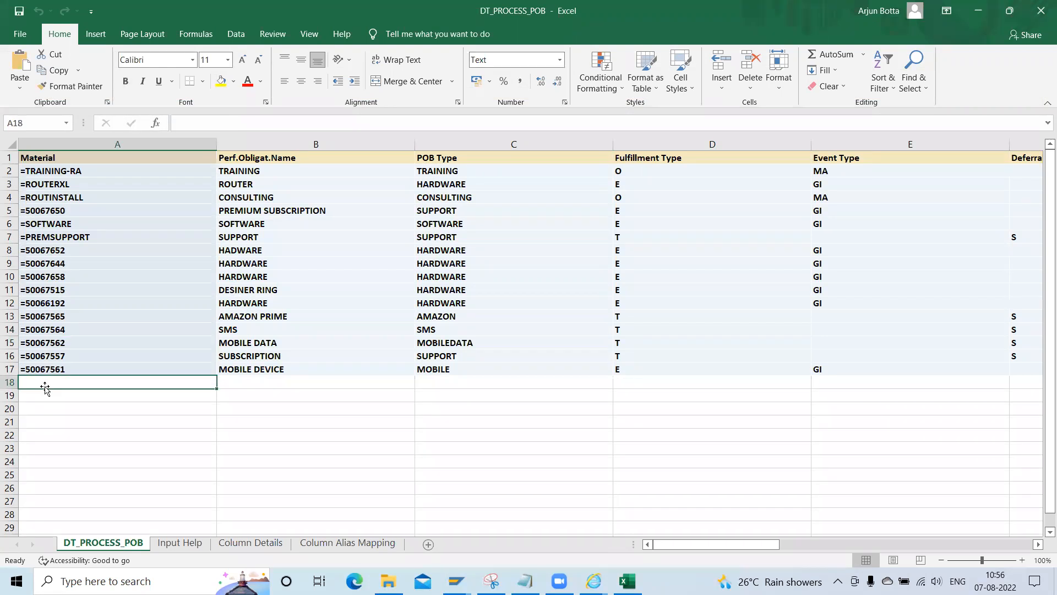
key(Up)
click(45, 386)
key(alt+Tab)
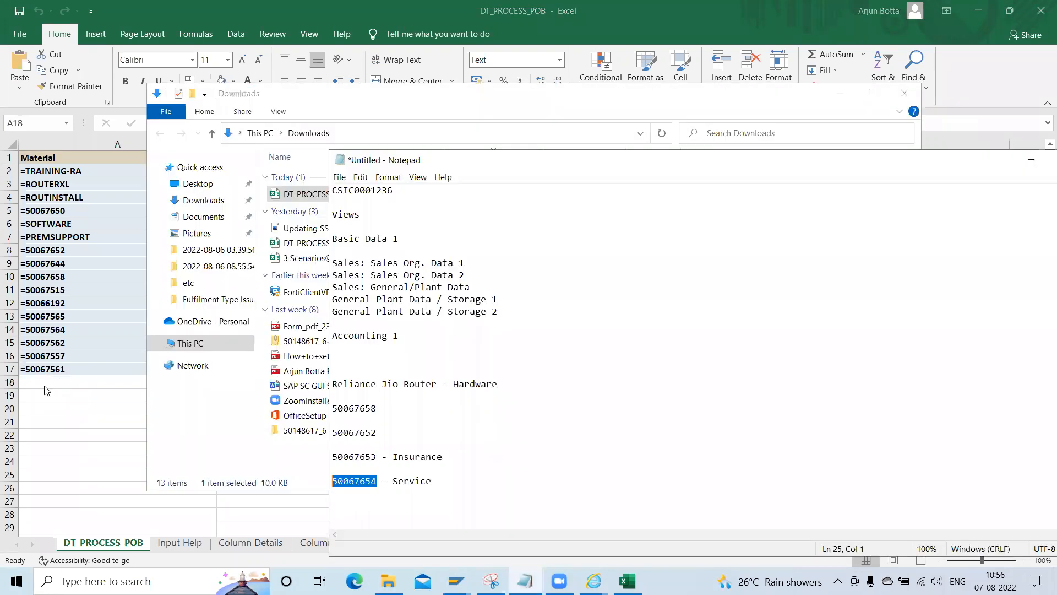
key(ctrl+c)
key(alt+Tab)
text(=)
key(ctrl+v)
key(Tab)
Set both the performance obligation name and the POB type of material 50067654 to SERVICE
text(SER)
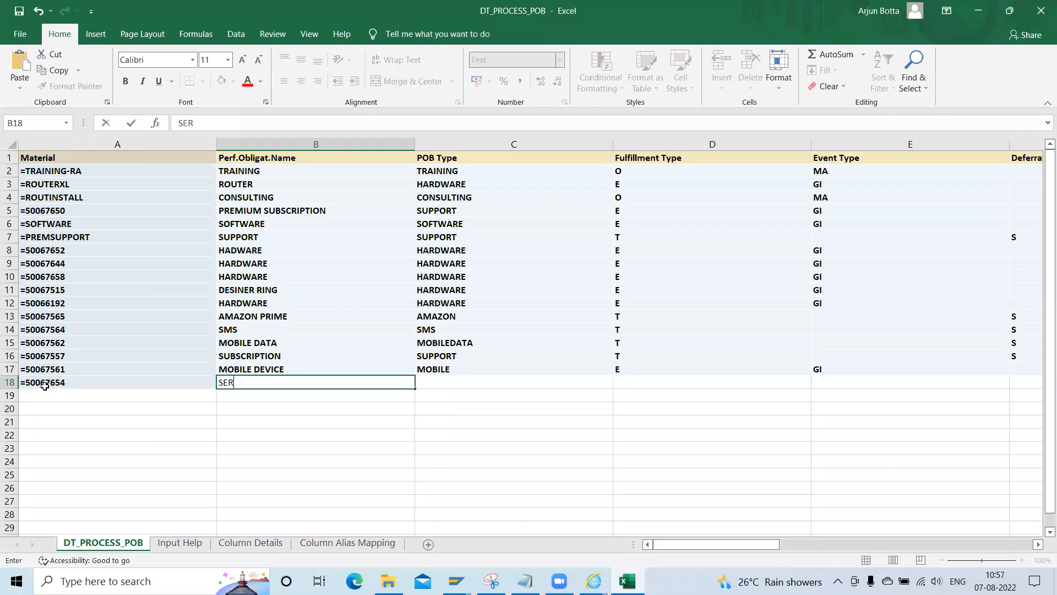
text(VICE)
key(Tab)
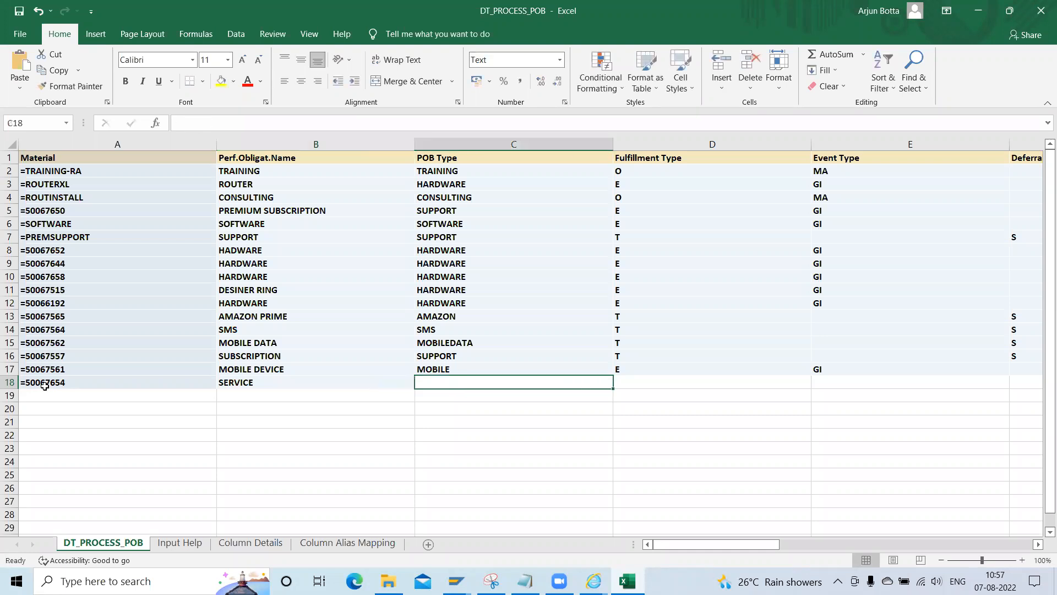
text(SERV)
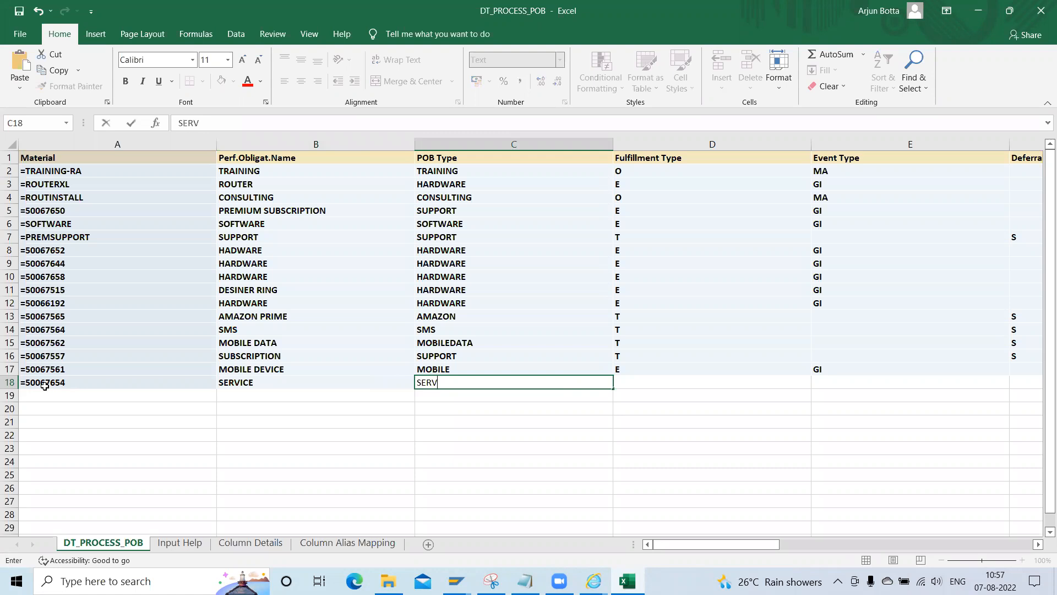
text(ICE)
key(ctrl+Return)
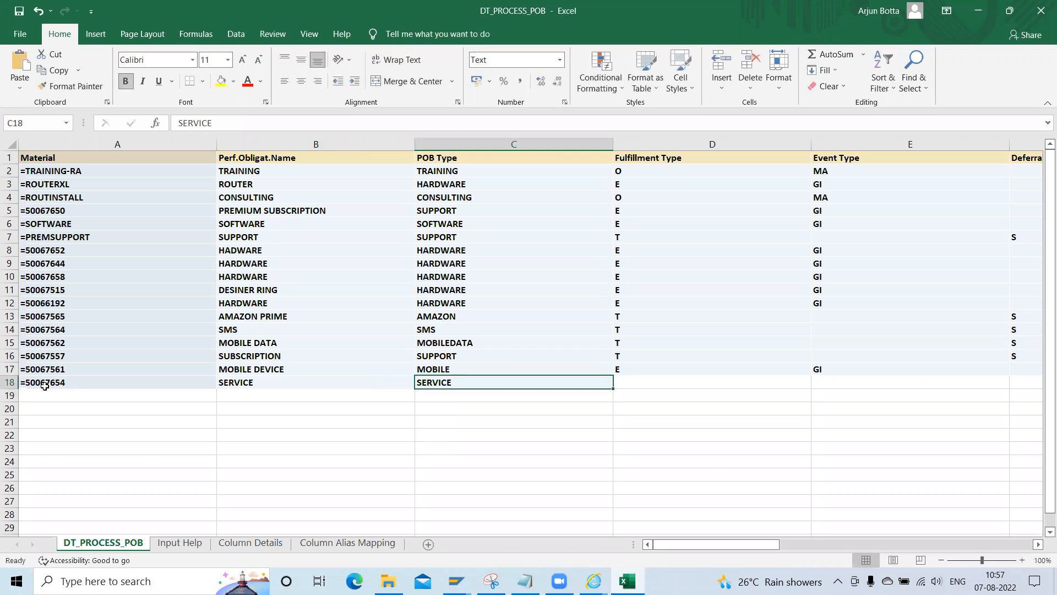
Check the fulfillment settings of the SERVICE performance obligation type in SAP, and return to the Excel sheet
key(alt+Tab)
key(Tab)
key(Tab)
key(Tab)
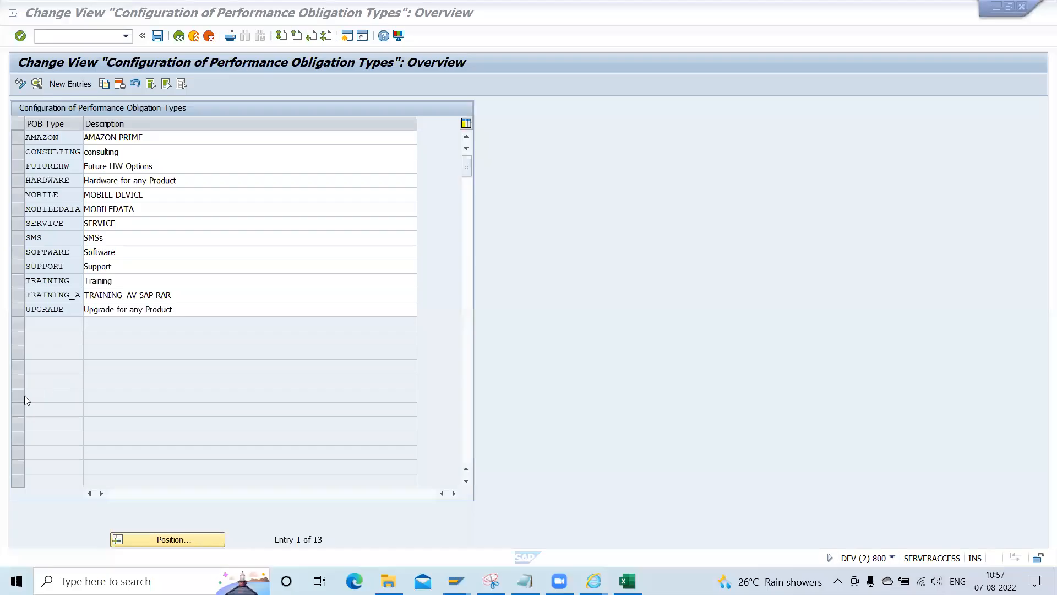
double_click(52, 228)
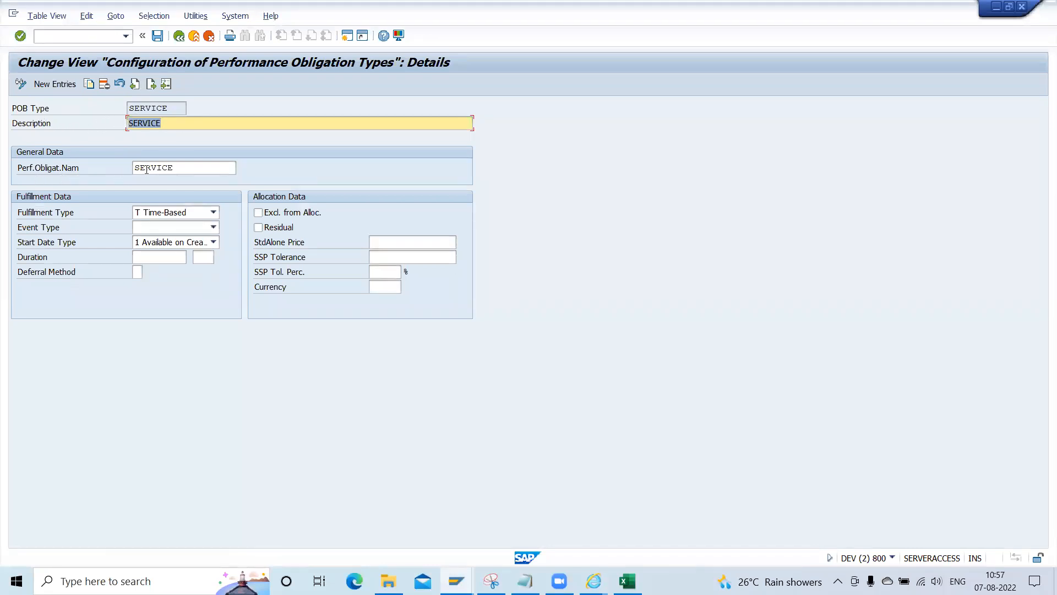
key(alt+Tab)
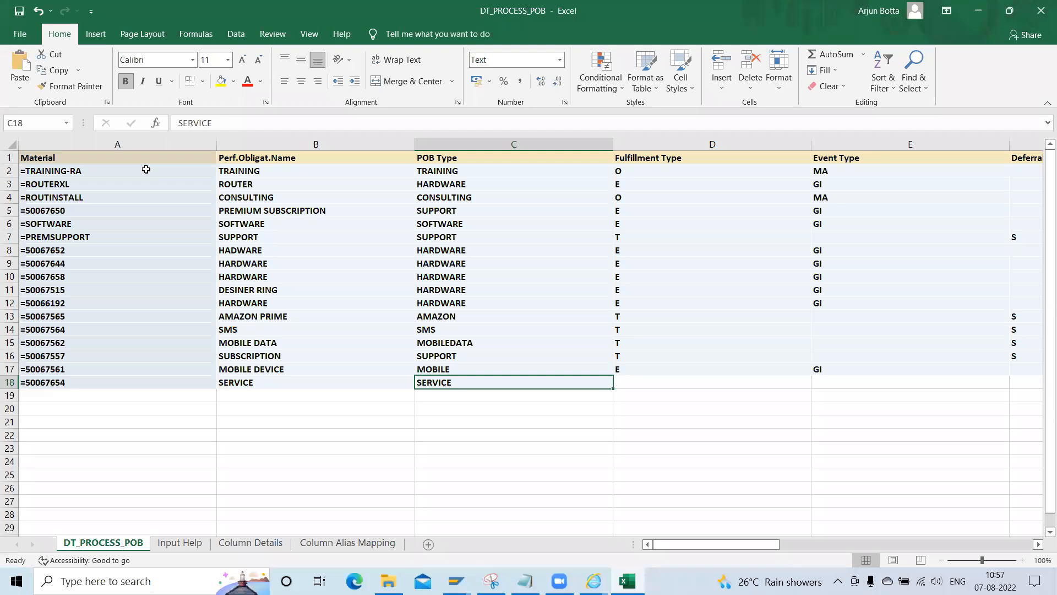
Set the fulfillment type to T and the deferral method to S in the row of material 50067654
key(Right)
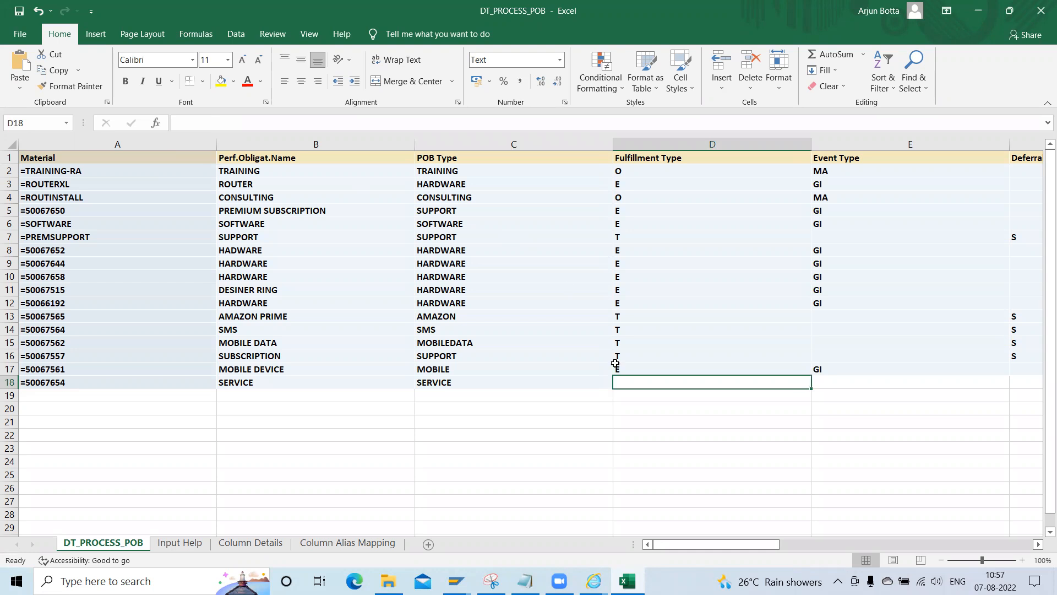
text(T)
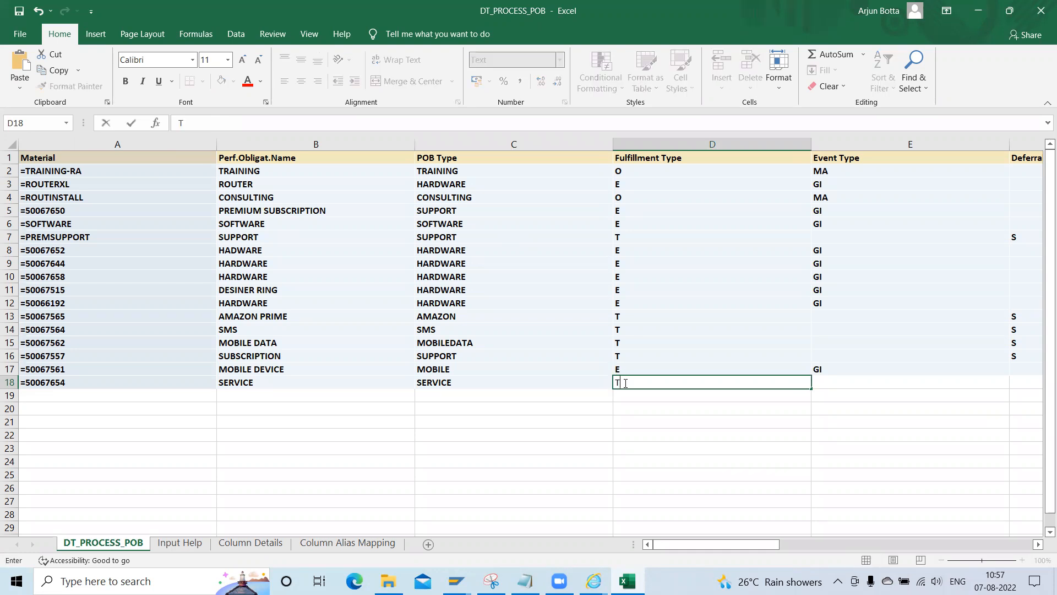
key(Tab)
key(Tab)
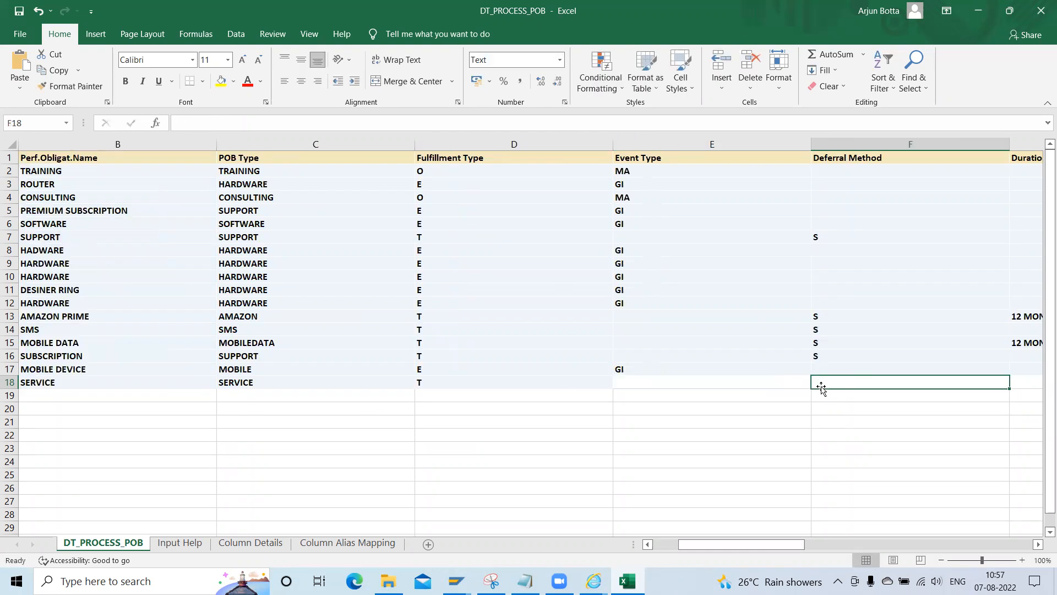
text(S)
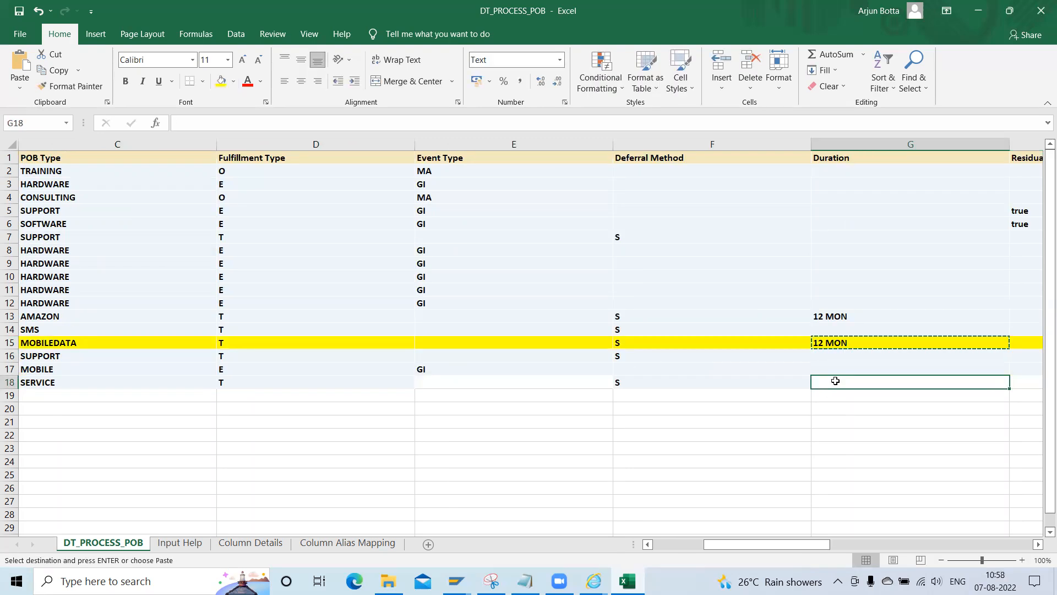
Set the duration of the SERVICE row to 12 MON by copying it from the MOBILE DATA row
text(12 MON)
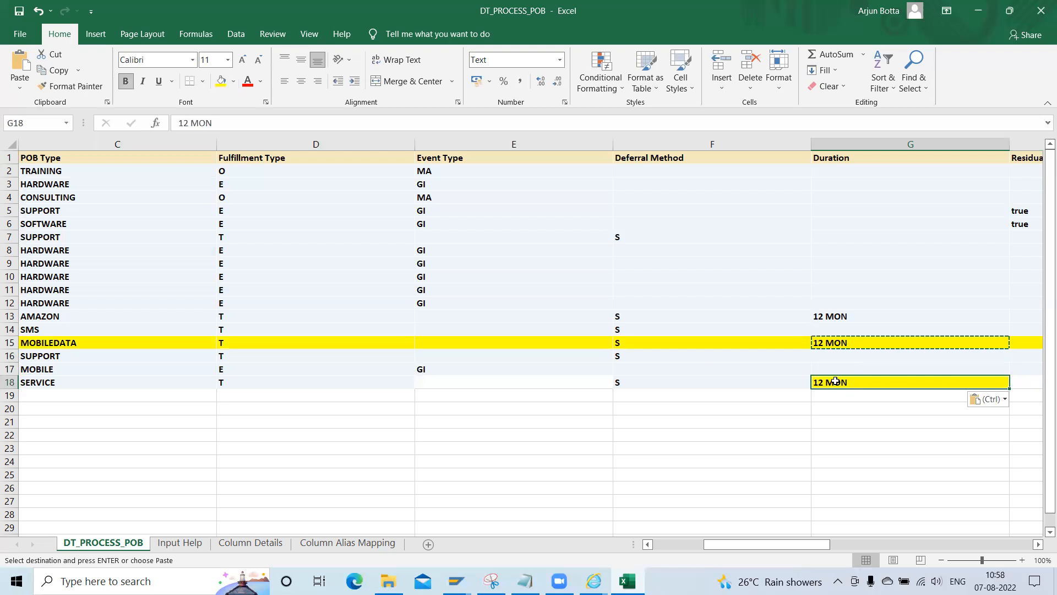
key(Tab)
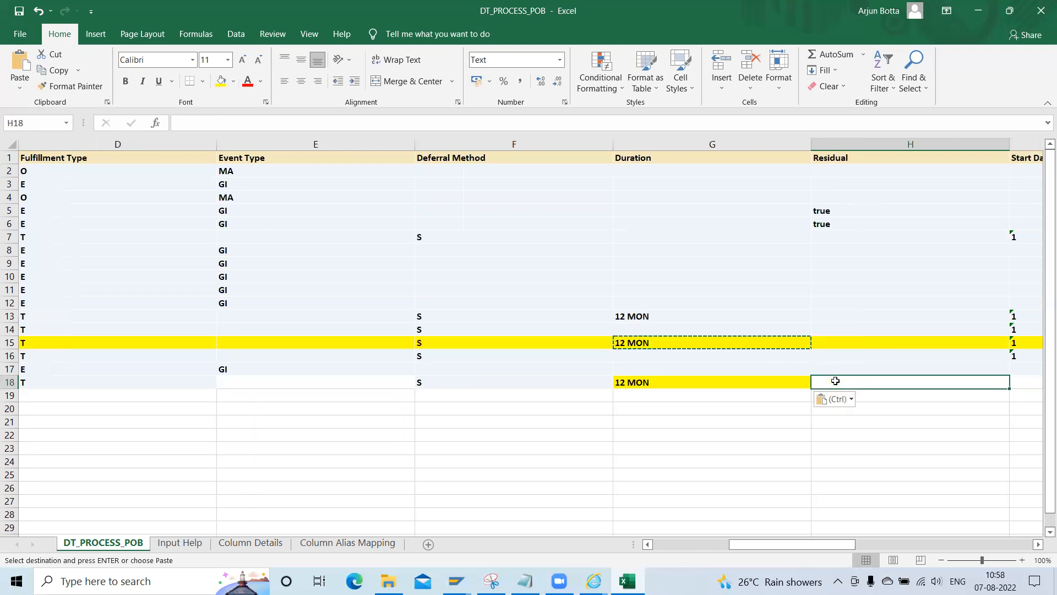
key(Left)
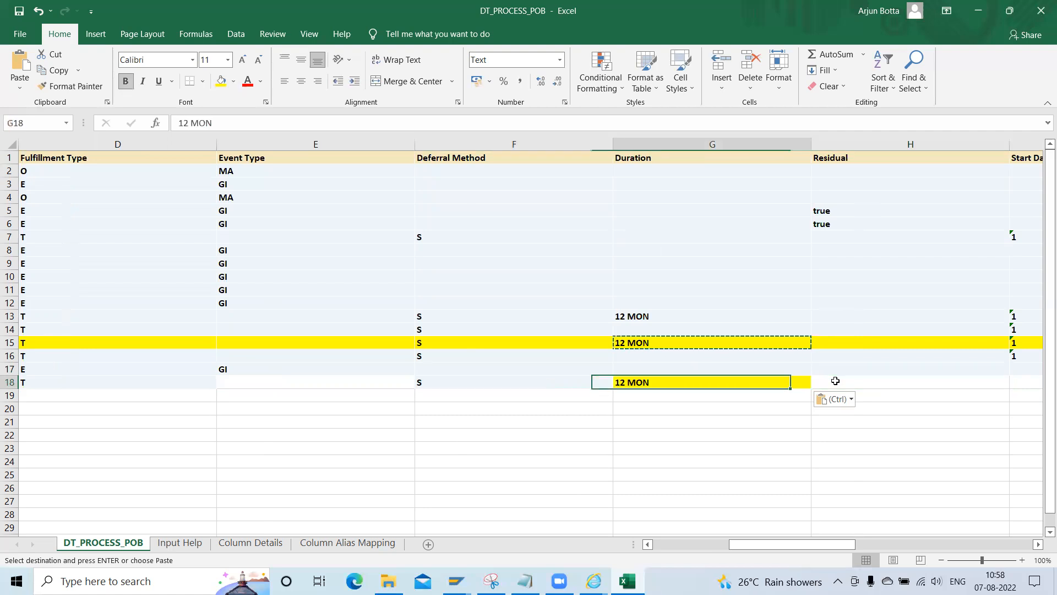
key(Right)
key(Left)
key(Left)
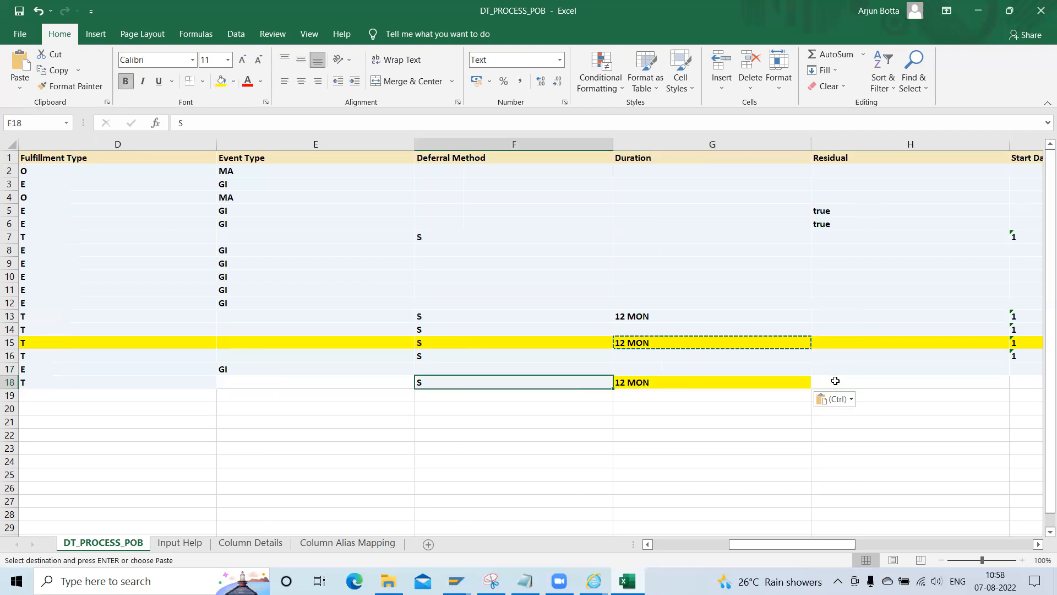
Set the start date type of the SERVICE row to 1
key(Right)
key(Right)
key(Right)
key(Right)
key(Left)
key(Left)
key(Left)
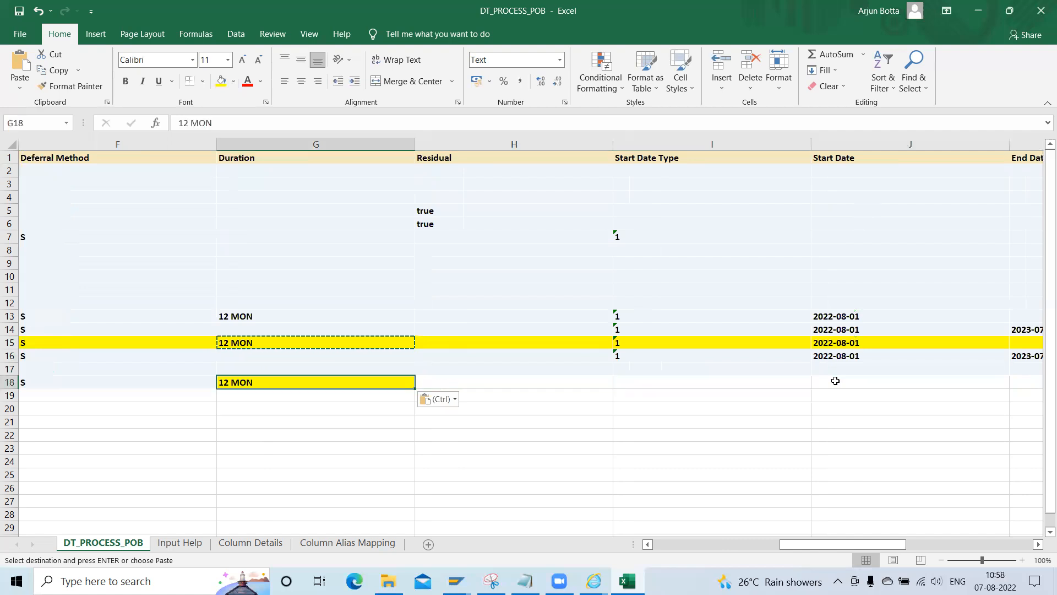
key(Right)
key(Right)
text(1)
Close the DT_PROCESS_POB workbook and switch to the BRFplus Workbench
key(Home)
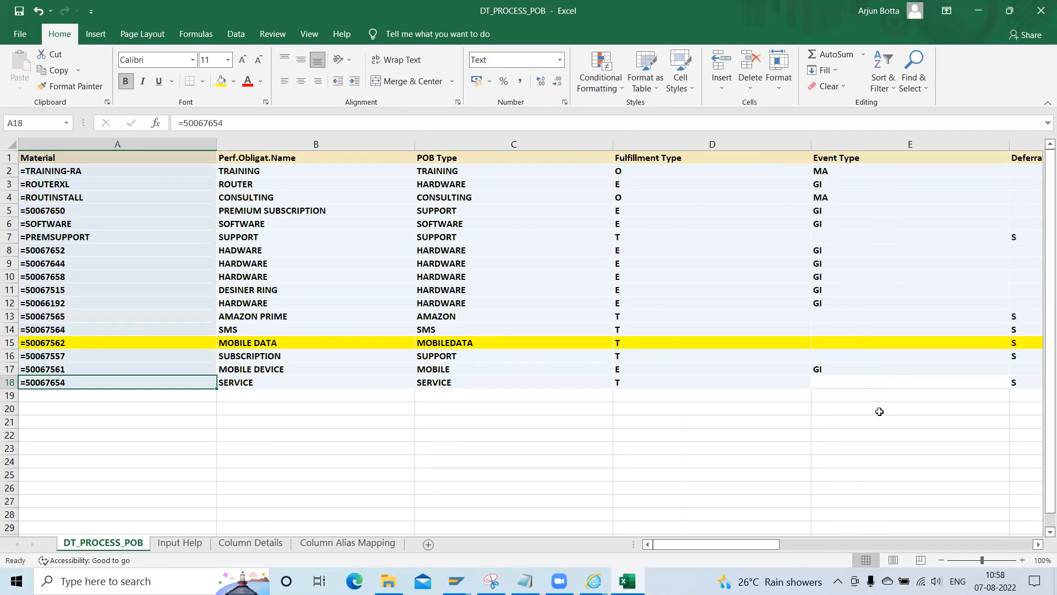
key(ctrl+w)
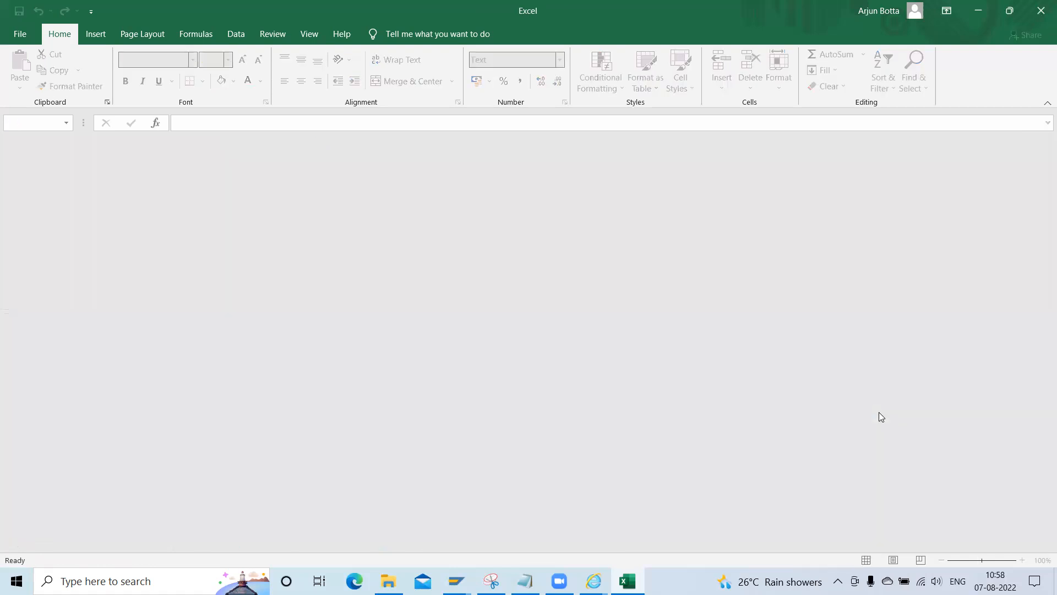
key(alt+Tab)
key(alt+Tab)
key(alt+Tab)
key(alt+Tab)
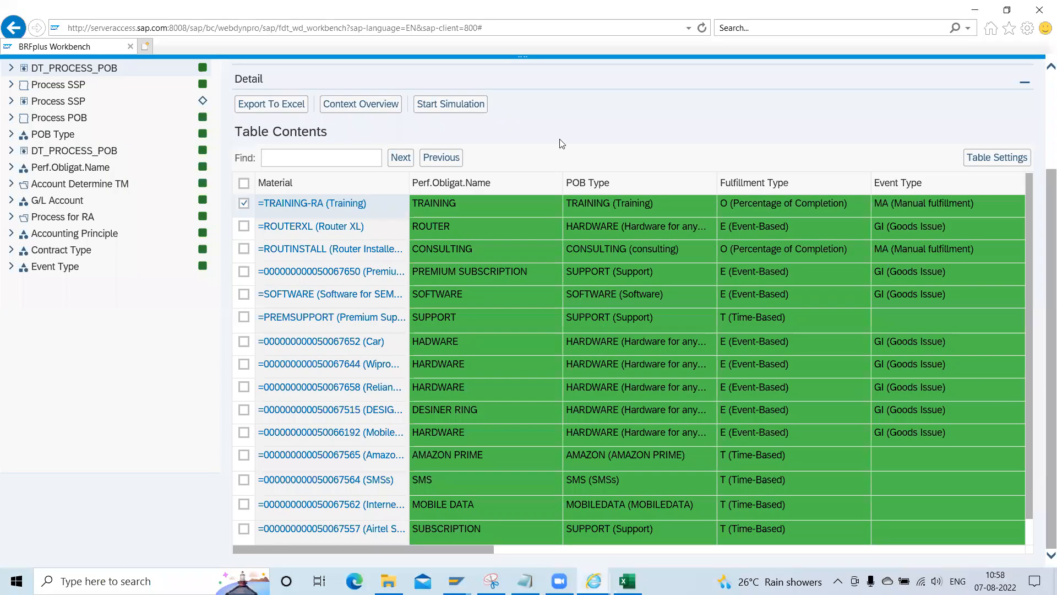
Put the DT_PROCESS_POB decision table into edit mode
scroll(1042, 206, up, 1)
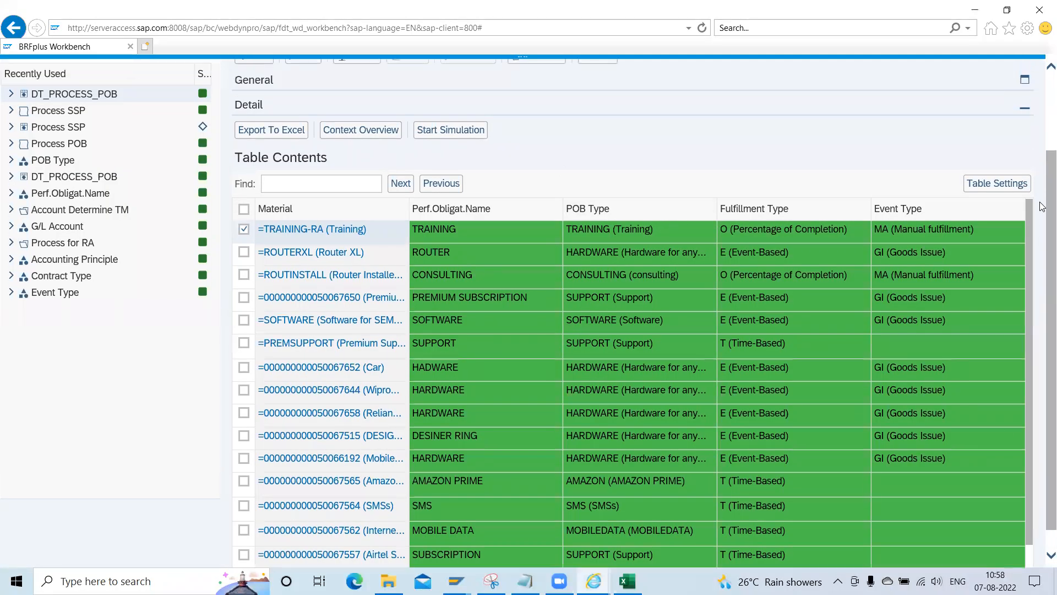
scroll(1042, 206, up, 1)
click(310, 85)
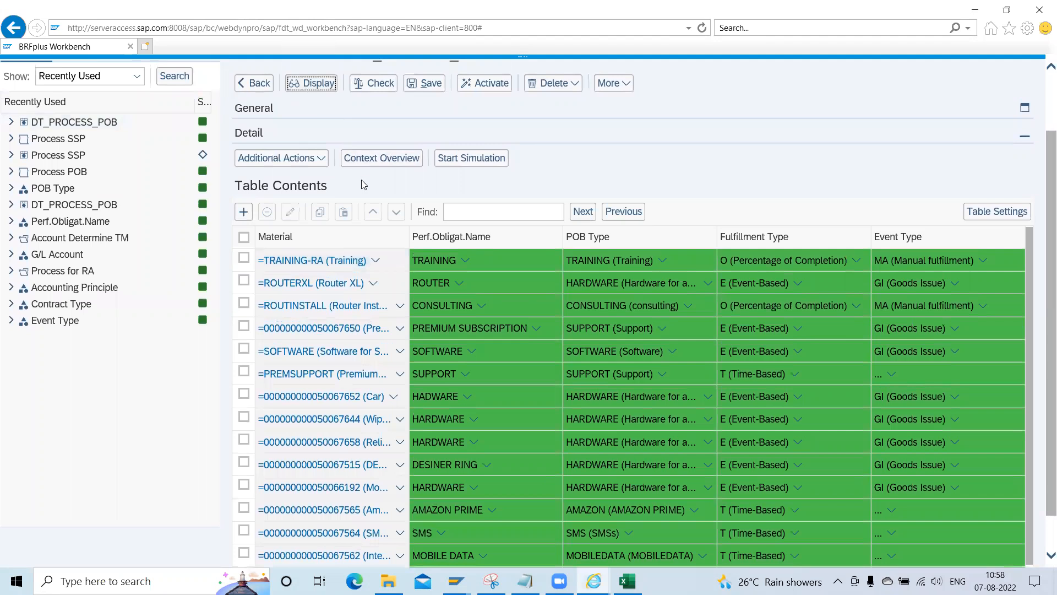
Import the downloaded Excel file into the decision table with Override Expressions With Fixed Values enabled
click(321, 159)
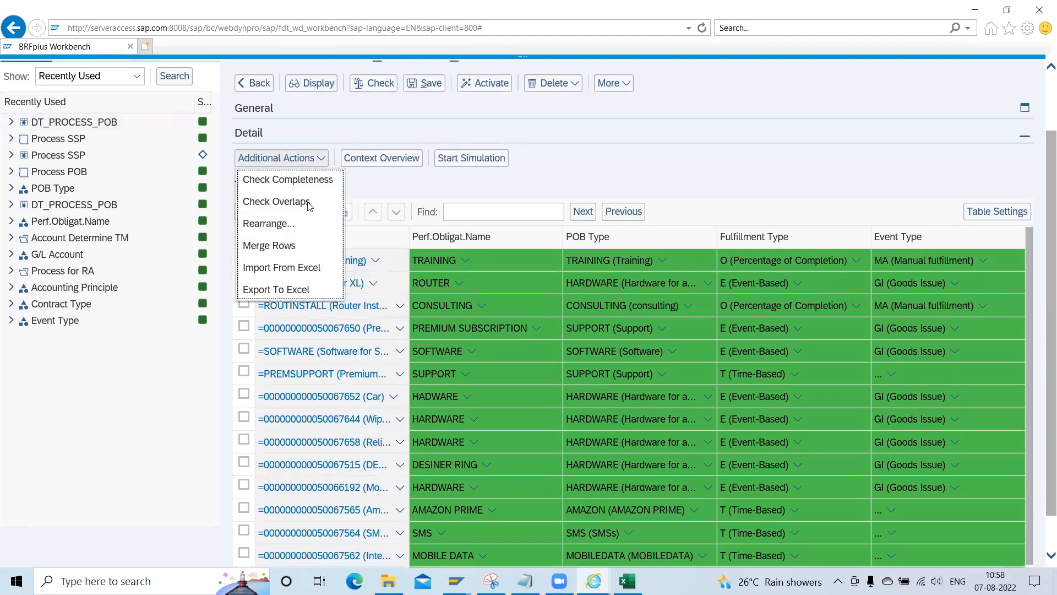
click(271, 268)
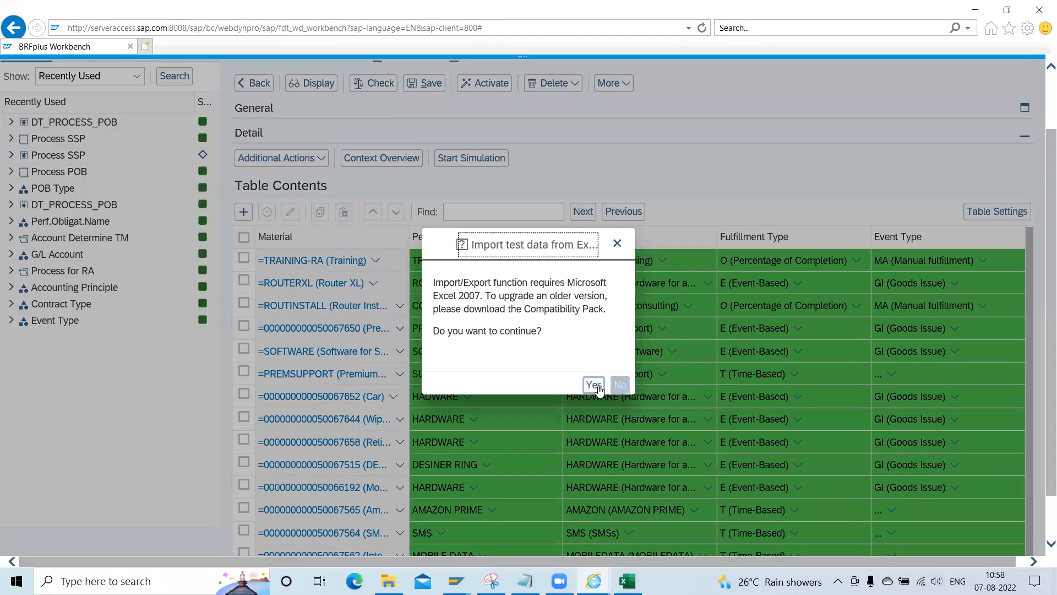
click(597, 387)
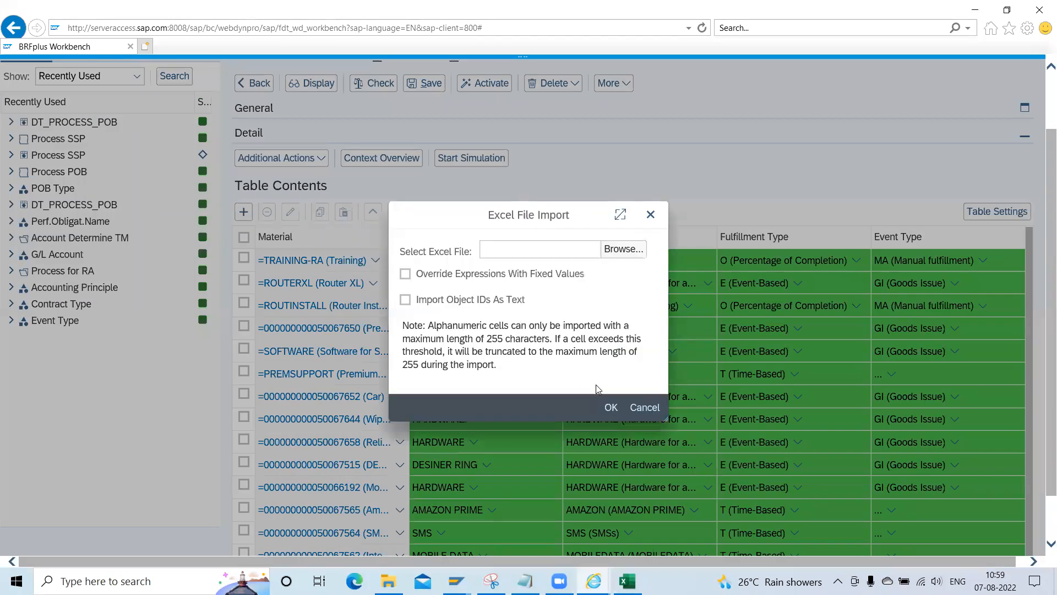
click(622, 249)
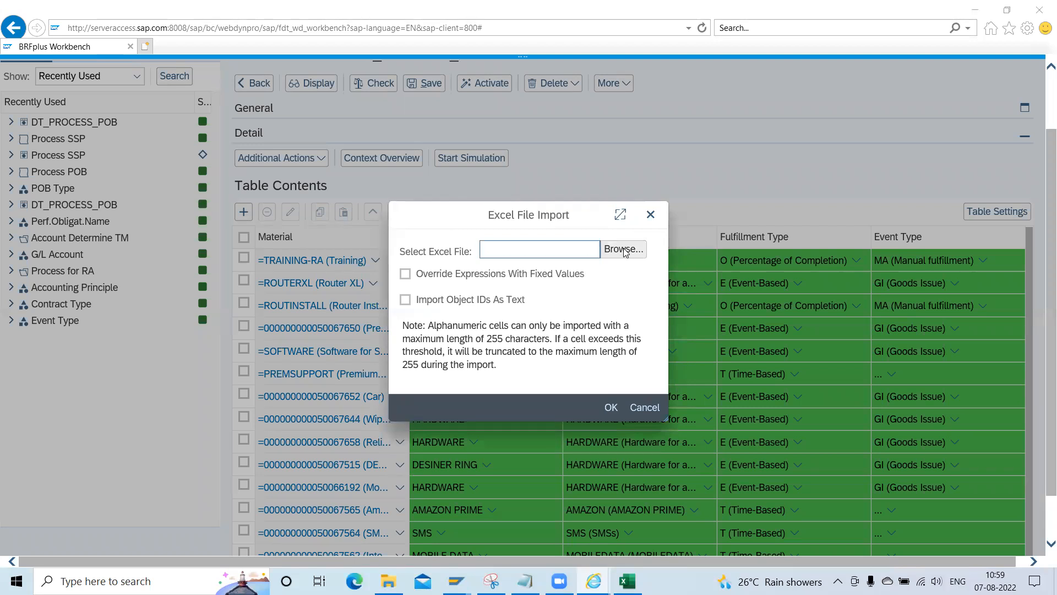
key(Return)
click(405, 275)
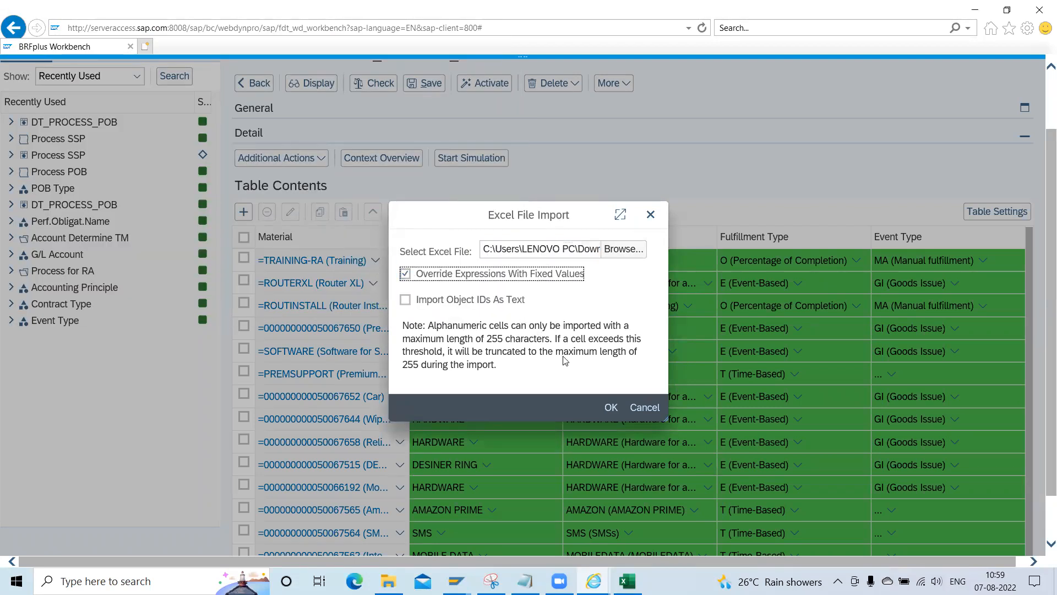
click(612, 408)
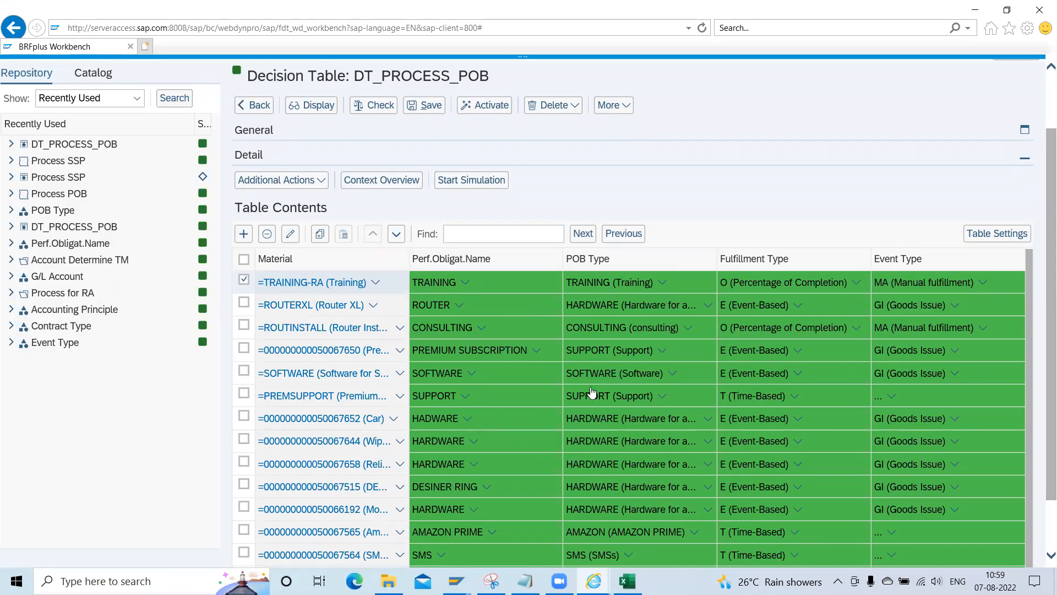
Review the imported table contents down to the row of material 50067654
key(alt+Tab)
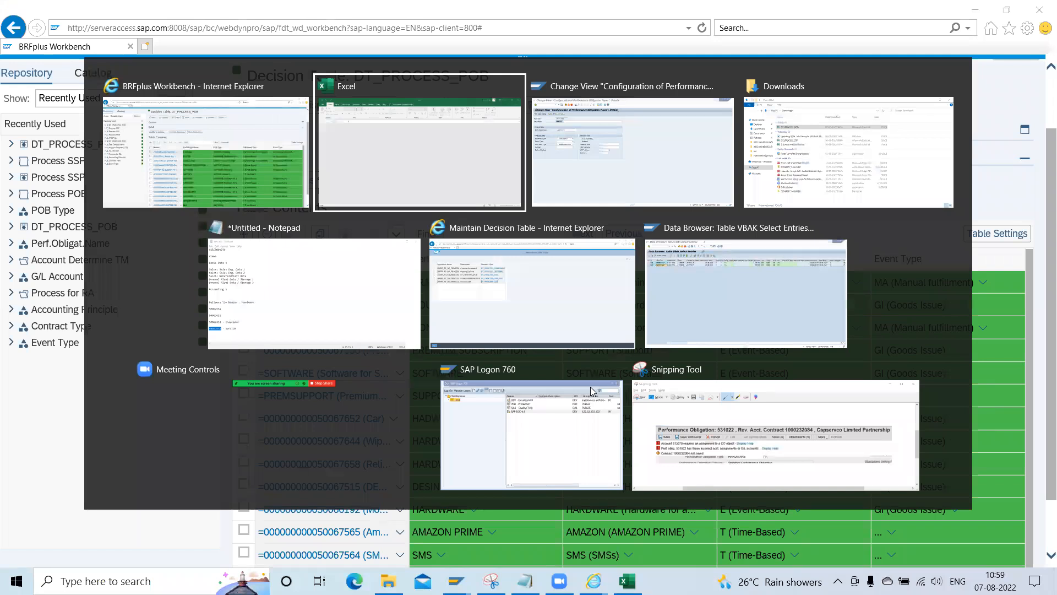
key(alt+Tab)
scroll(590, 386, down, 2)
drag(1030, 263, 1037, 321)
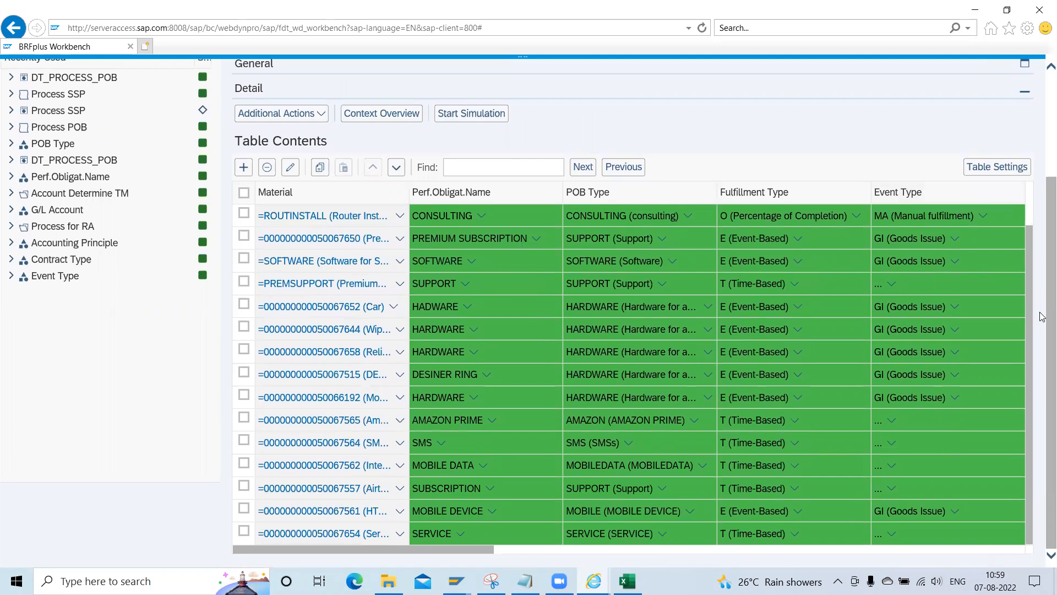
scroll(1043, 259, up, 2)
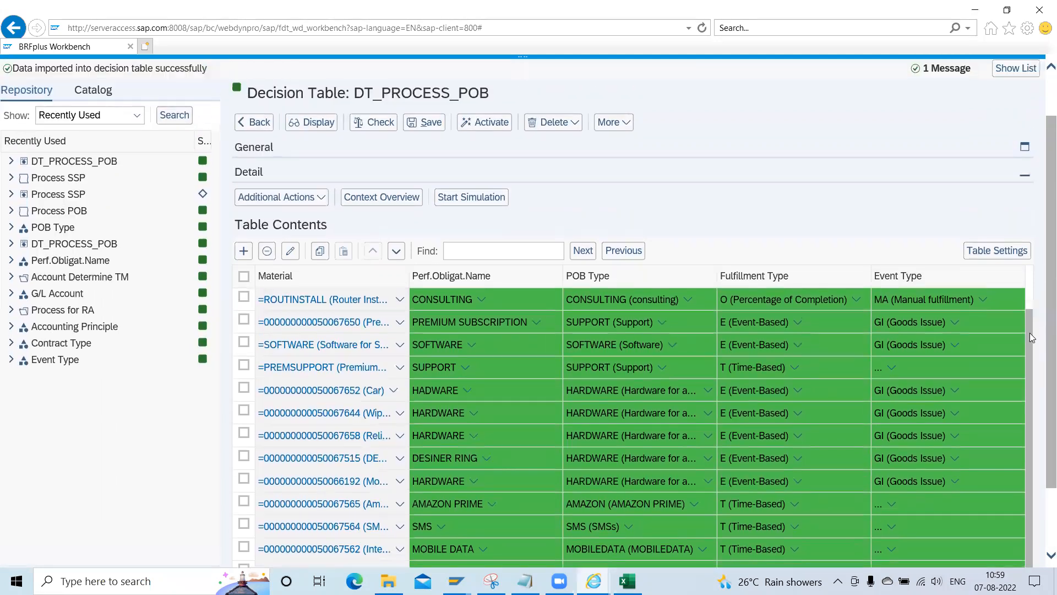
drag(1029, 316, 1029, 290)
Check and save the DT_PROCESS_POB decision table, and activate it
click(378, 123)
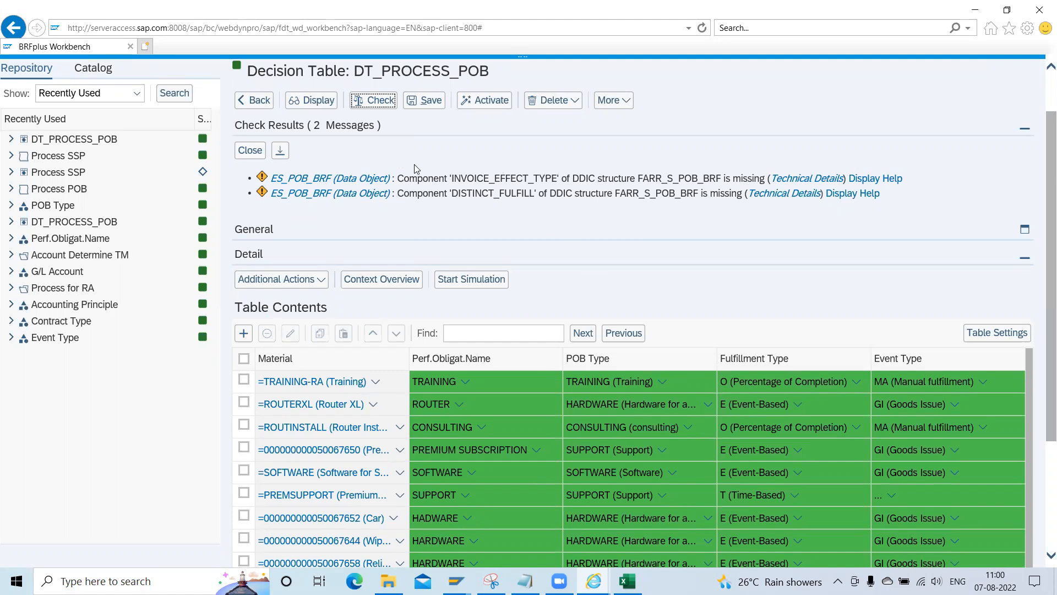
click(427, 102)
click(487, 123)
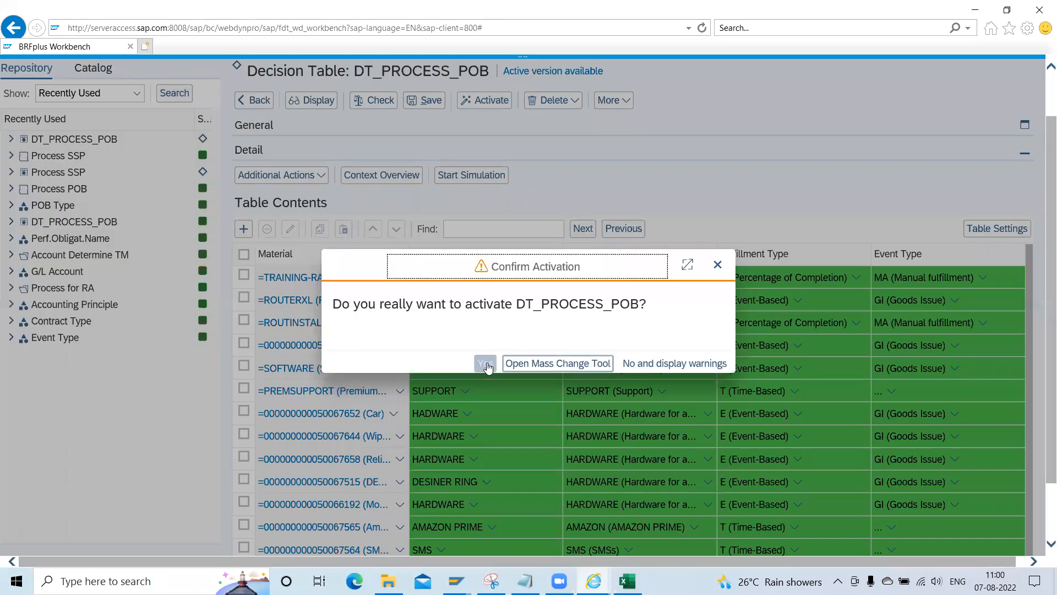
click(486, 363)
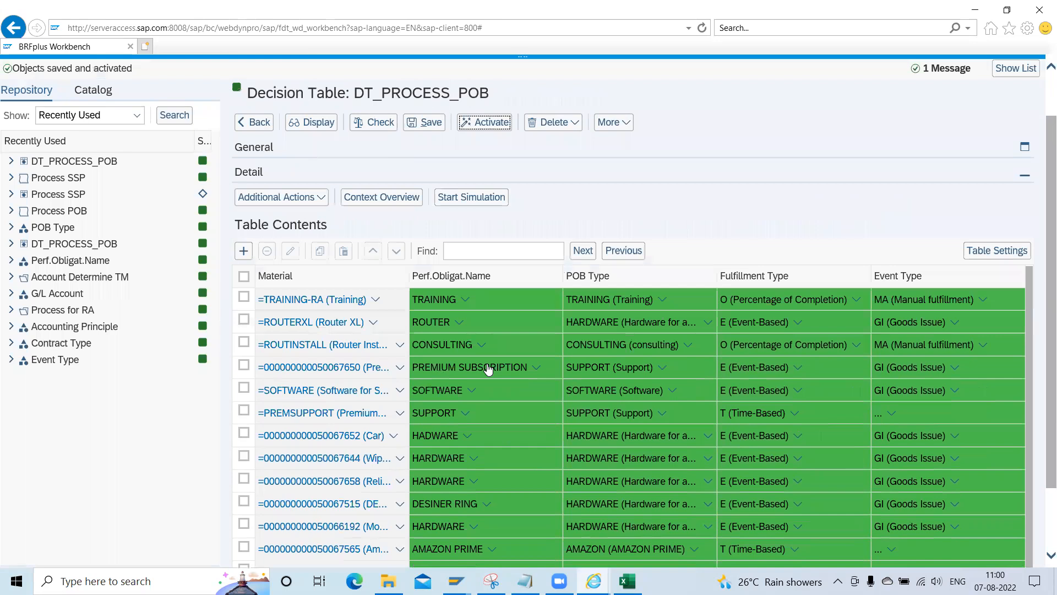
Leave edit mode and review the rows of the activated DT_PROCESS_POB table
click(255, 122)
scroll(491, 525, down, 3)
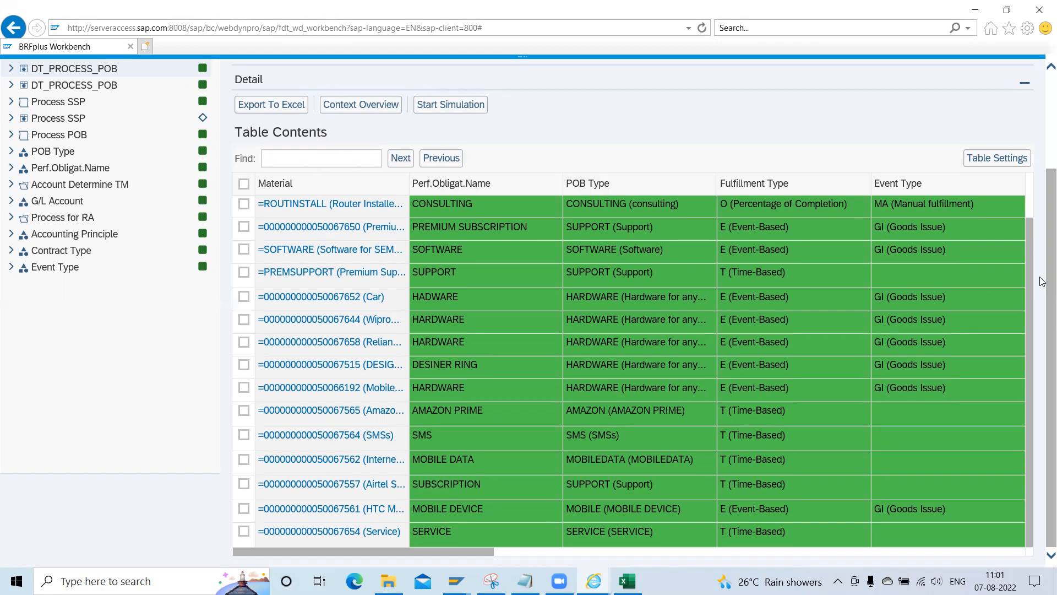
scroll(1019, 313, up, 2)
drag(1027, 320, 1024, 258)
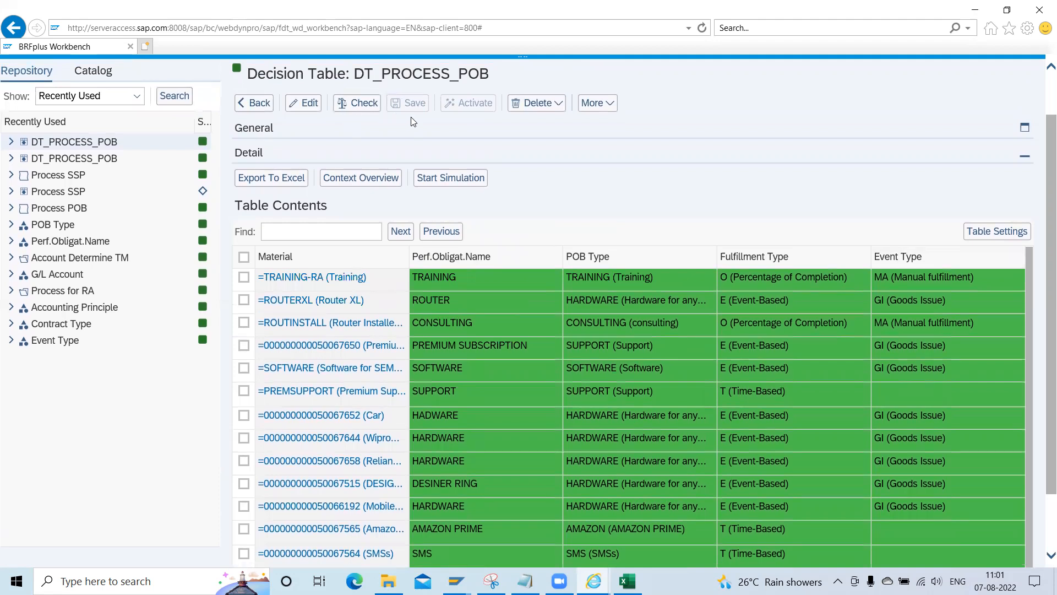
Open the Process SSP decision table DT_PROCESS_SSP and consult the material numbers in the Notepad notes
click(69, 196)
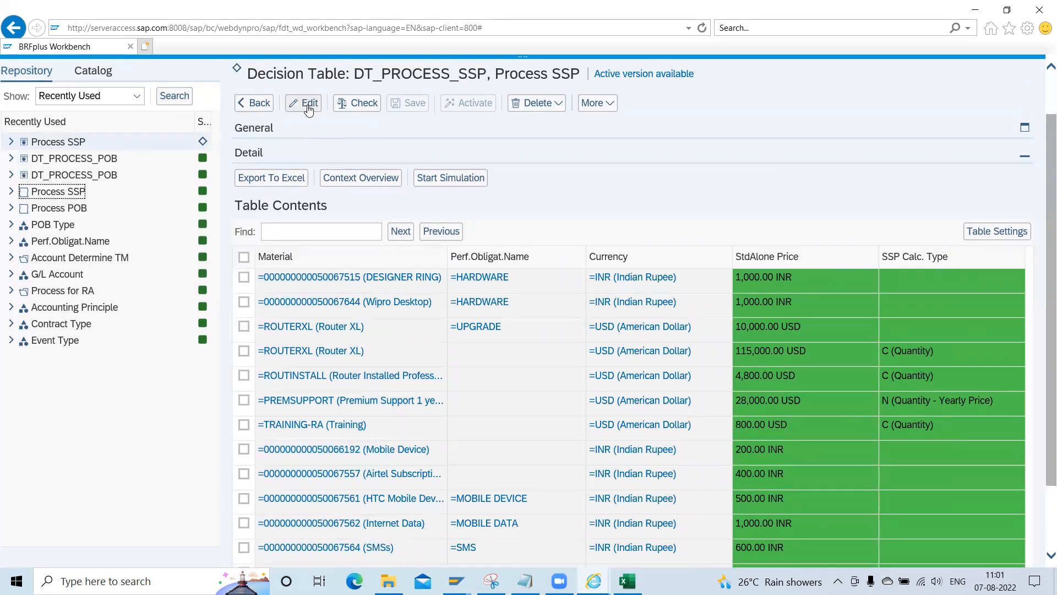
key(alt+Tab)
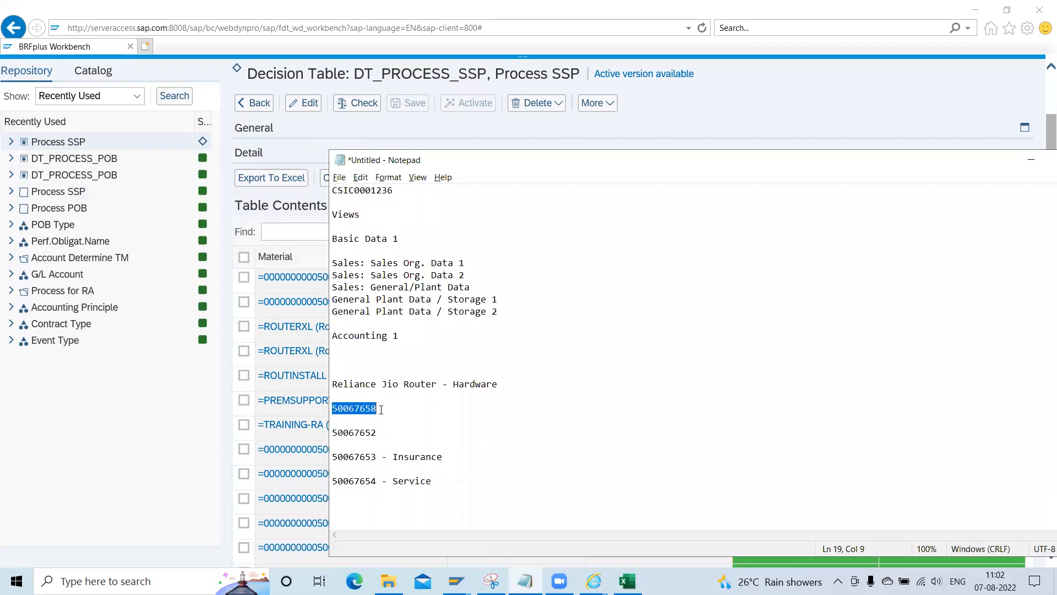
key(alt+Tab)
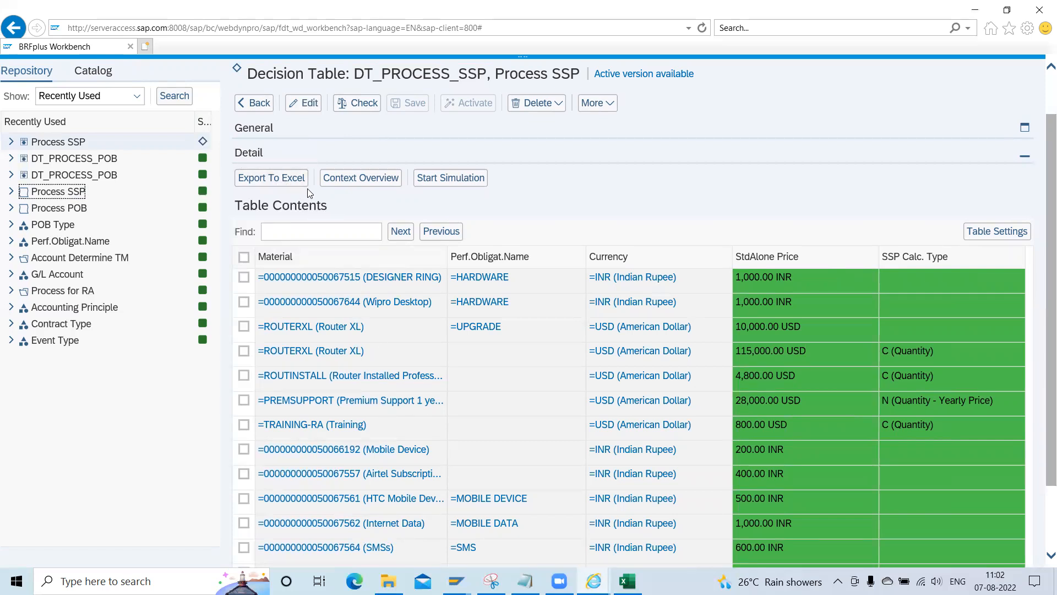
Switch to the DT_PROCESS_SSP Excel workbook and duplicate the row of material 50067562 into empty row 13
key(alt+Tab)
key(alt+Tab)
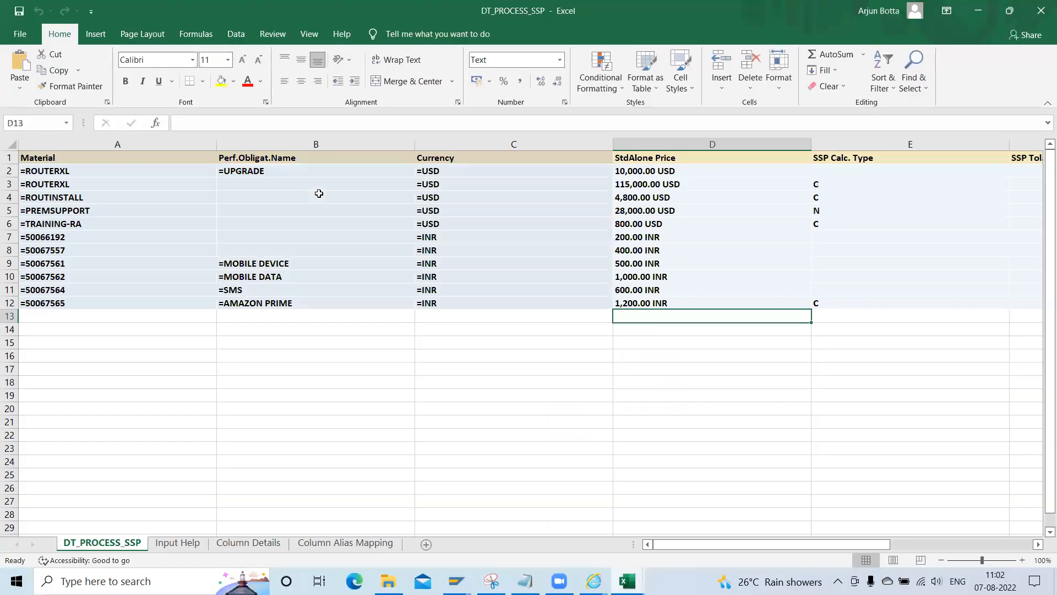
key(alt+Tab)
key(alt+Tab)
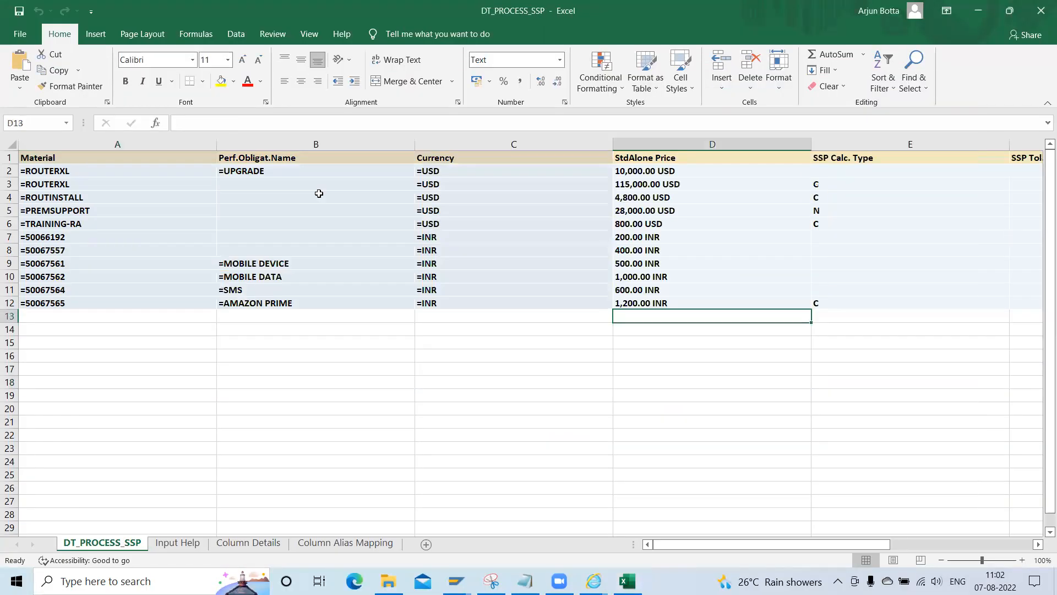
key(Left)
key(Left)
key(Left)
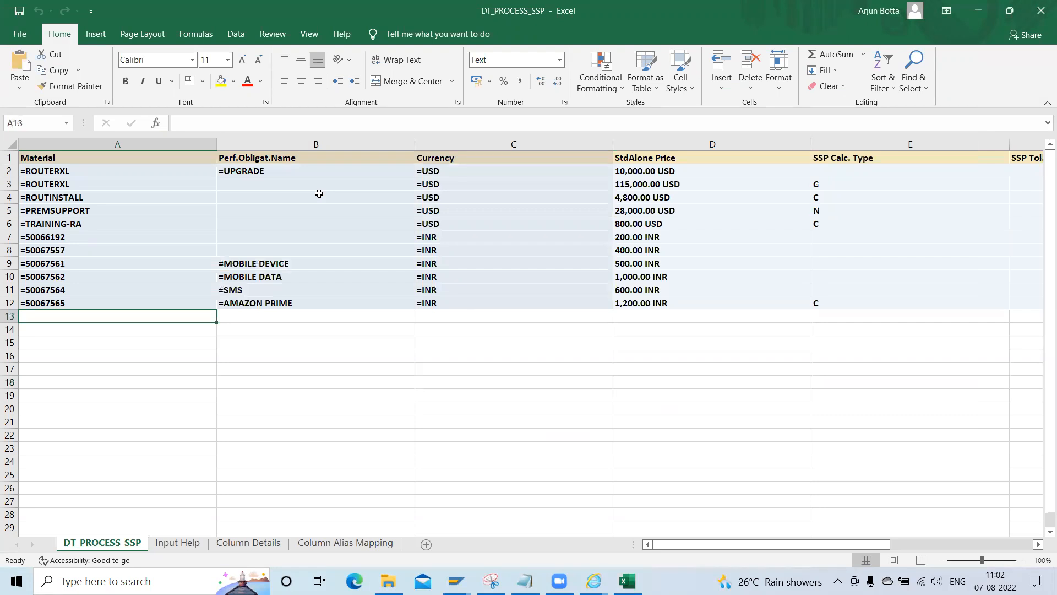
key(Up)
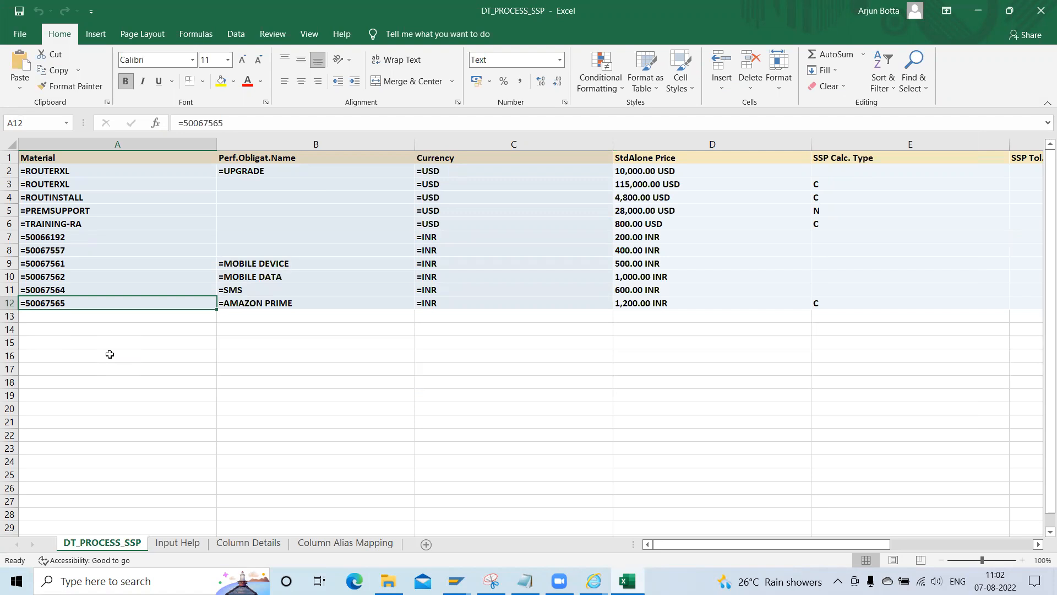
key(Up)
key(Up)
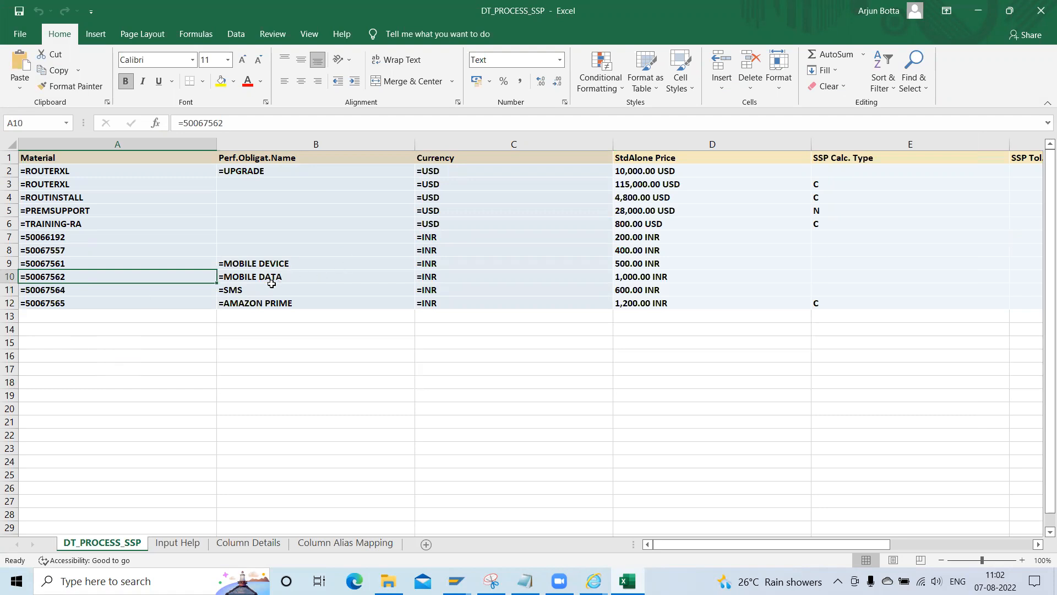
click(9, 277)
key(ctrl+c)
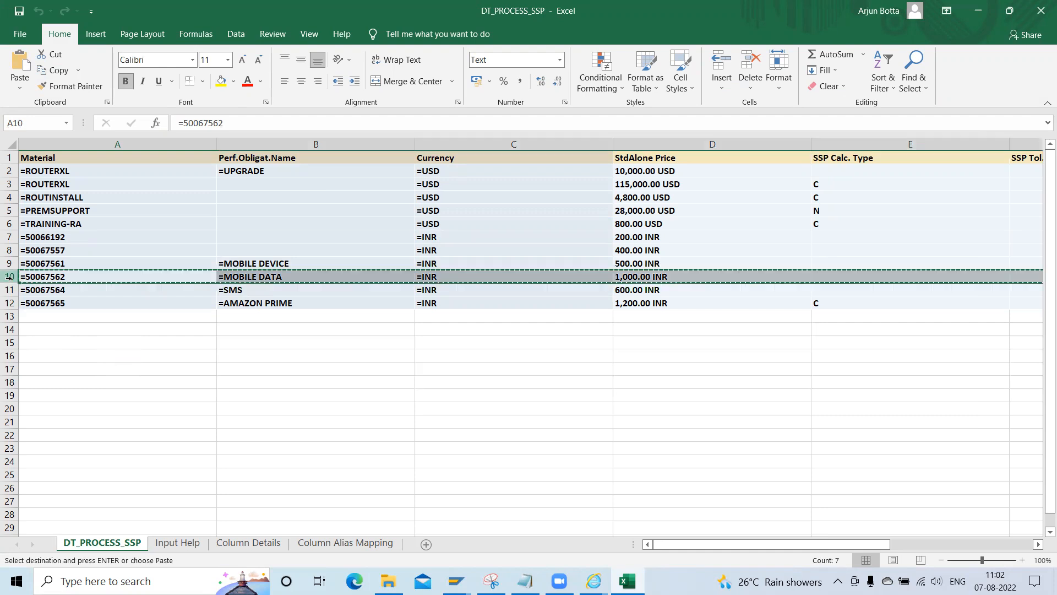
key(Down)
key(Down)
key(Down)
key(ctrl+v)
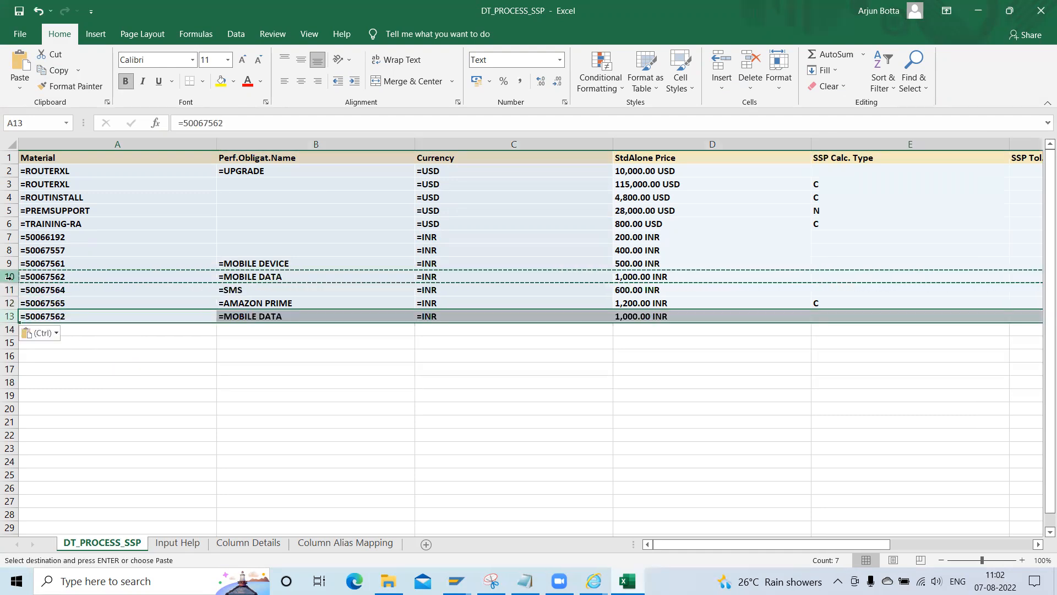
Set the Material in row 13 to =50067658, using the number from the Notepad notes
key(Escape)
key(F2)
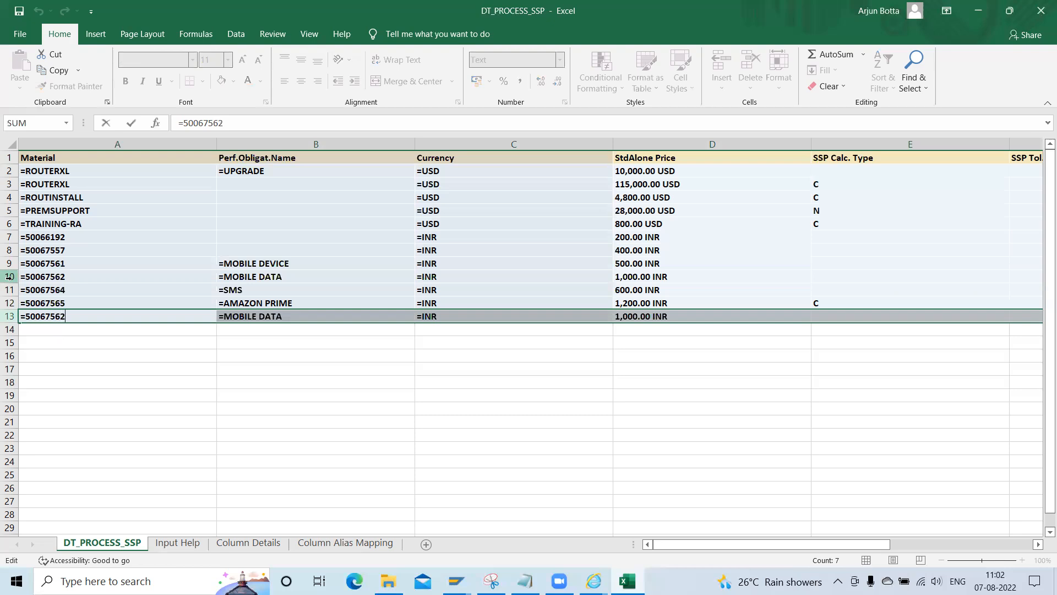
key(alt+Tab)
key(Tab)
key(Tab)
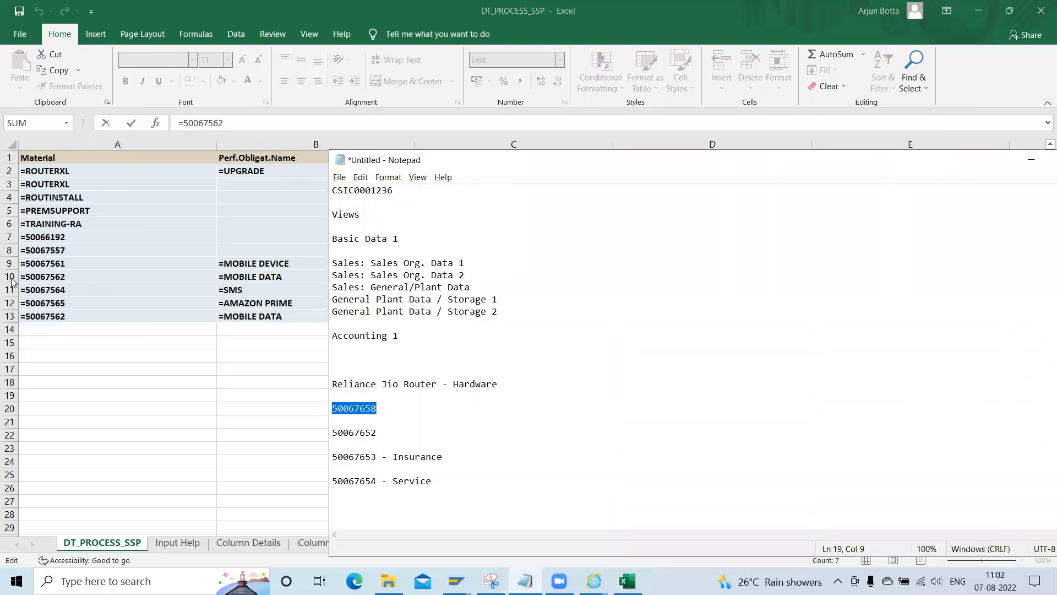
key(alt+Tab)
key(shift+Left)
key(shift+Left)
key(shift+Left)
key(shift+Left)
key(shift+Left)
key(shift+Left)
key(shift+Left)
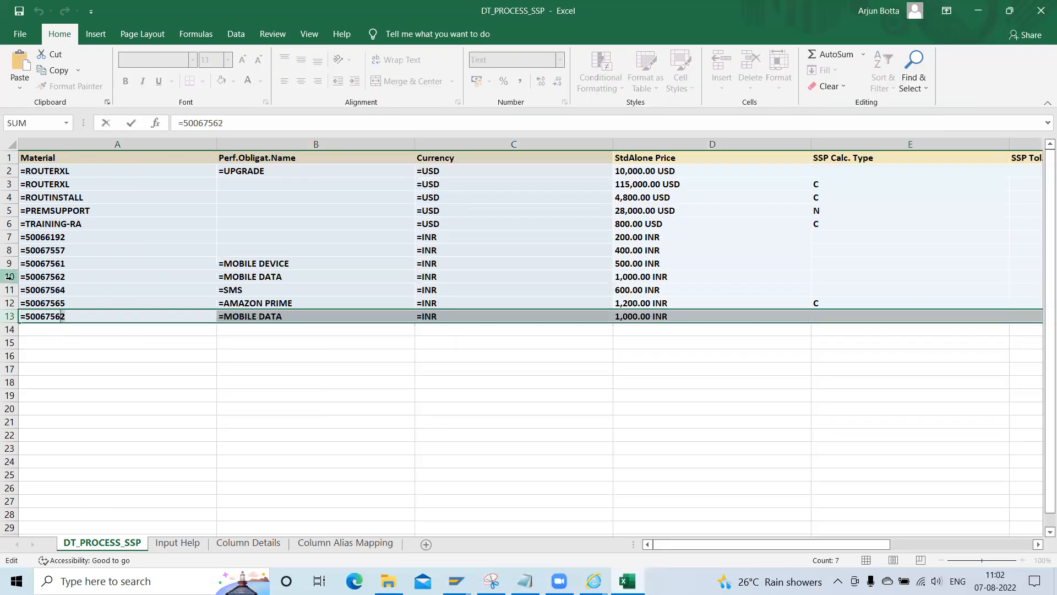
key(shift+Left)
key(ctrl+v)
key(Tab)
key(Tab)
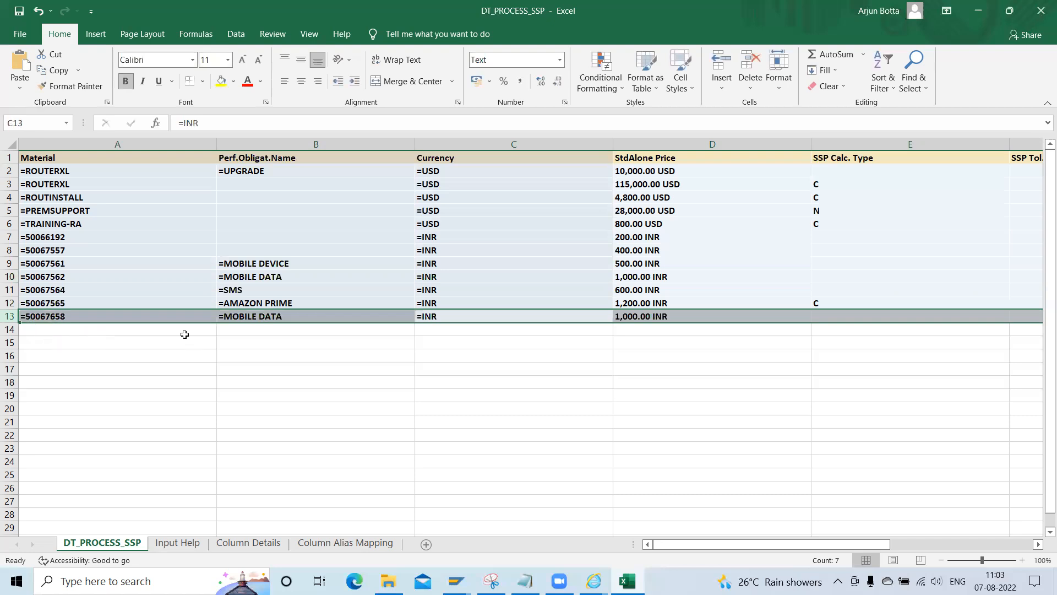
Set the Perf.Obligat.Name of material 50067658 in row 13 to =HARDWARE
click(296, 317)
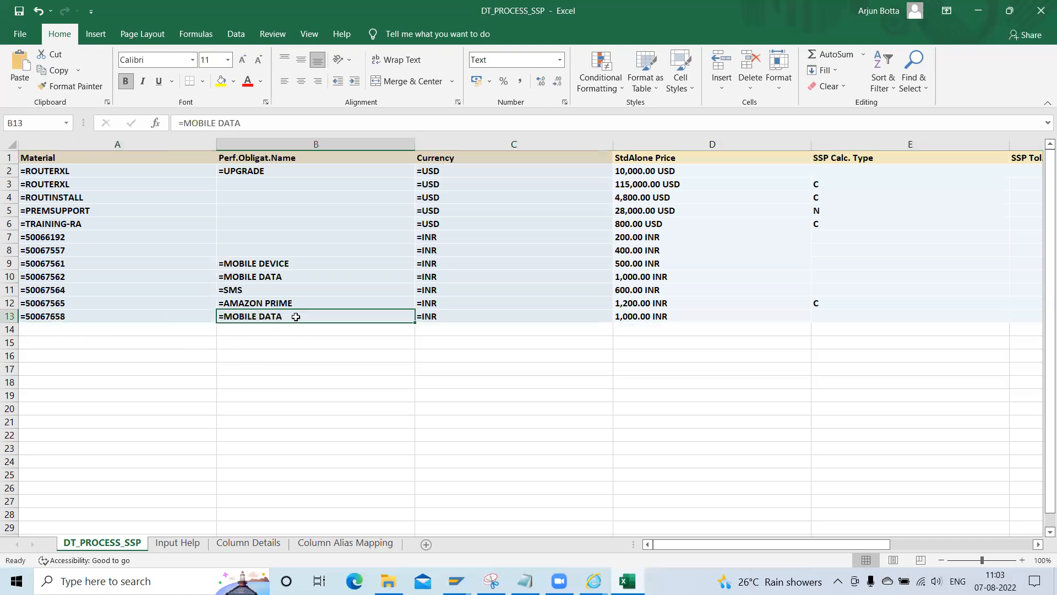
double_click(288, 316)
key(BackSpace)
key(BackSpace)
key(BackSpace)
key(BackSpace)
key(BackSpace)
key(BackSpace)
key(BackSpace)
key(BackSpace)
key(BackSpace)
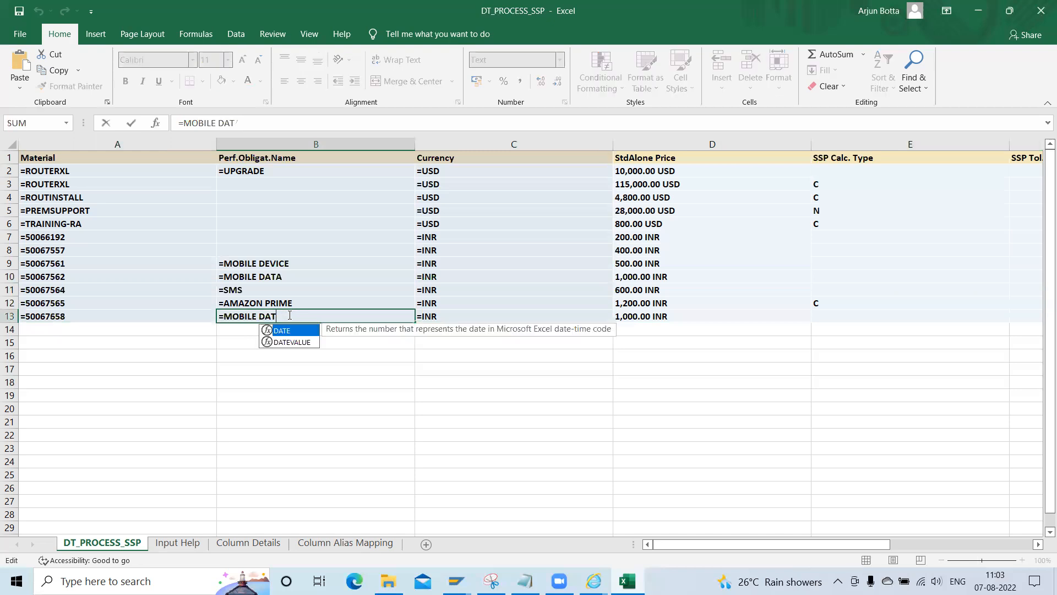
key(BackSpace)
key(BackSpace)
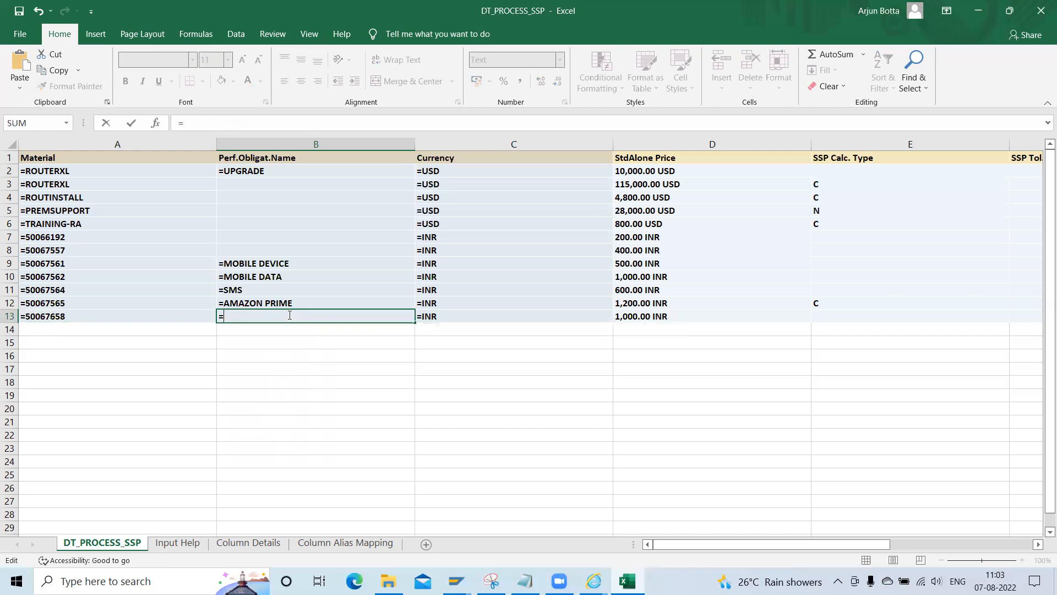
text(HARDWARE)
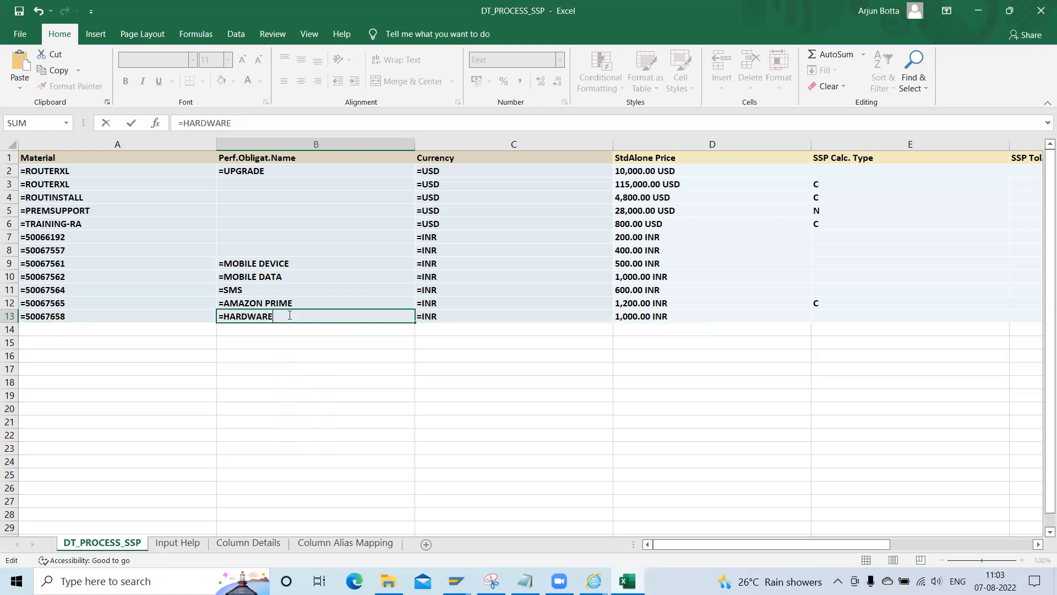
key(Tab)
key(Tab)
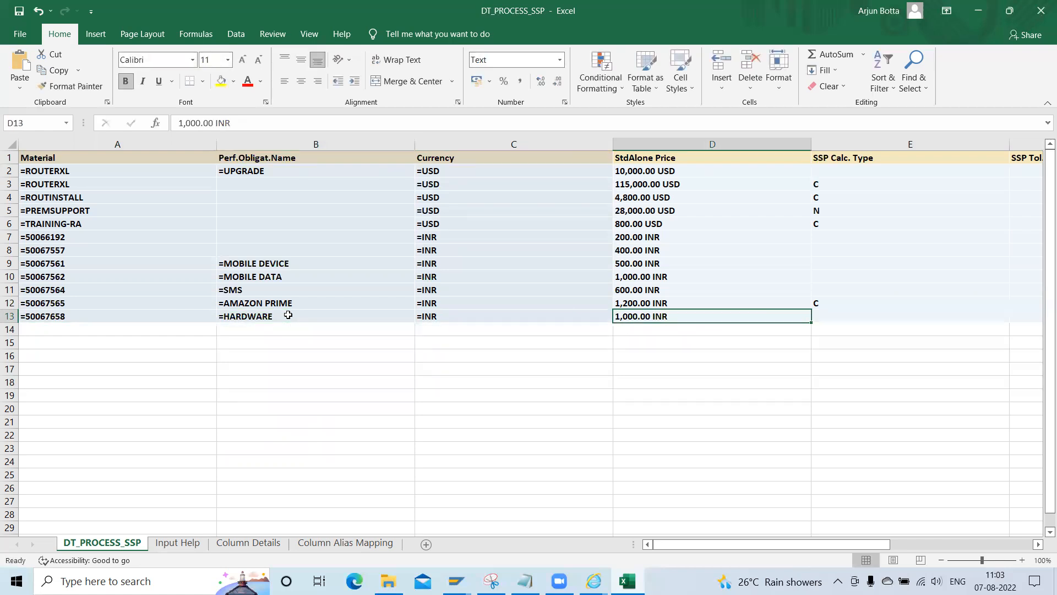
Set the StdAlone Price of material 50067658 to 3,000.00 INR
key(F2)
key(shift+Left)
text(3)
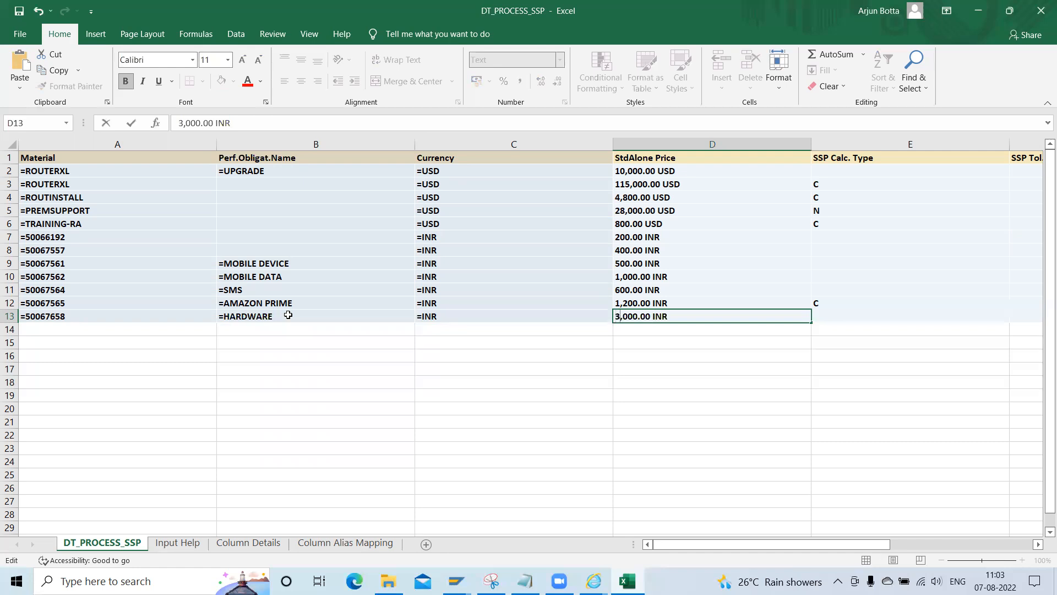
key(Return)
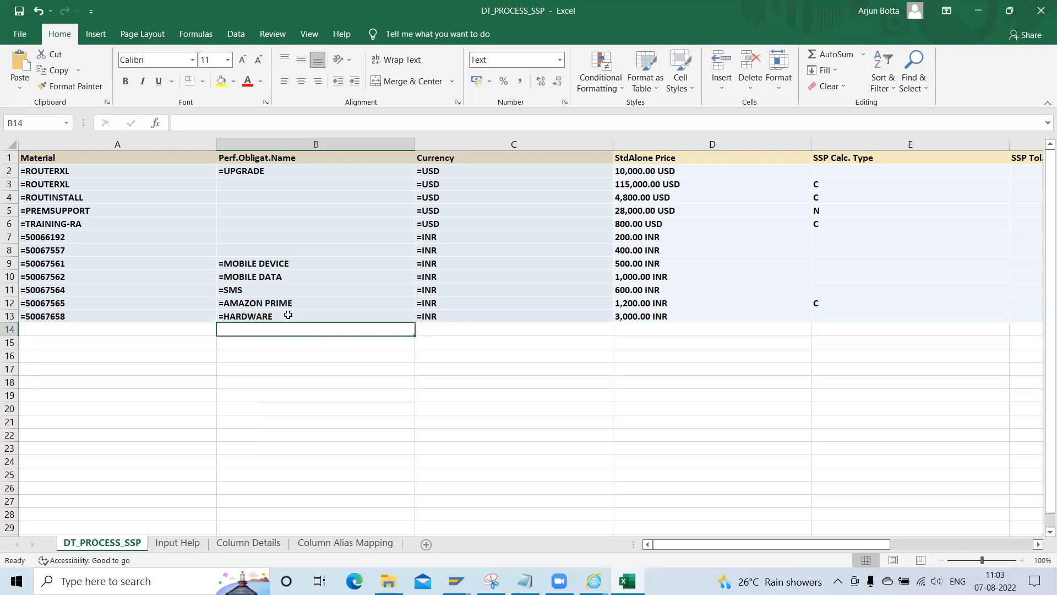
Switch to the BRFplus Workbench and put the DT_PROCESS_SSP decision table in edit mode
key(alt+Tab)
key(alt+Tab)
key(alt+Tab)
click(303, 103)
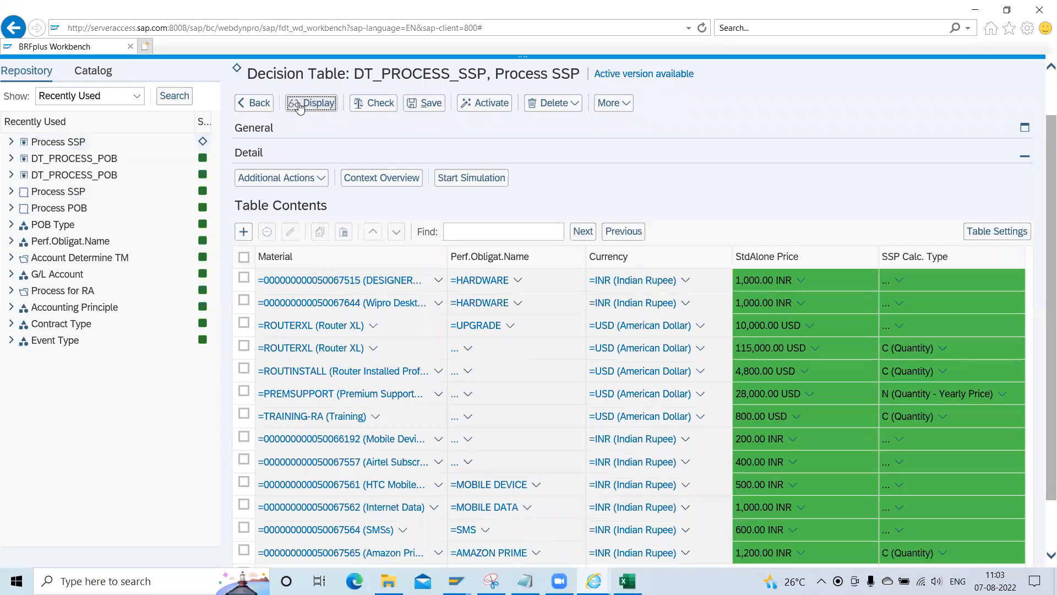
Import the DT_PROCESS_SSP Excel file from Downloads into the decision table, overriding expressions with fixed values
click(286, 179)
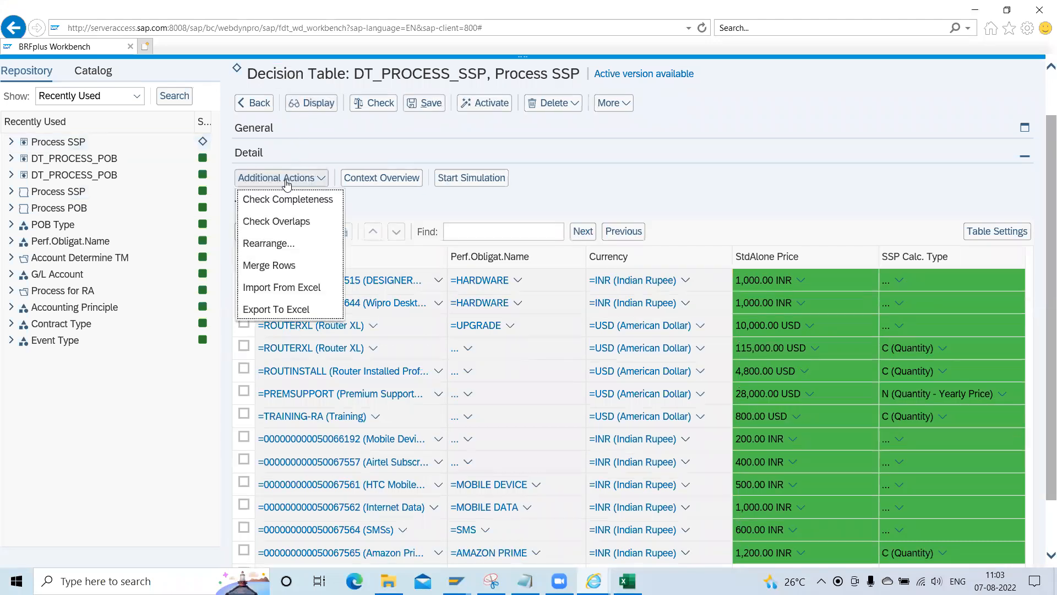
click(286, 288)
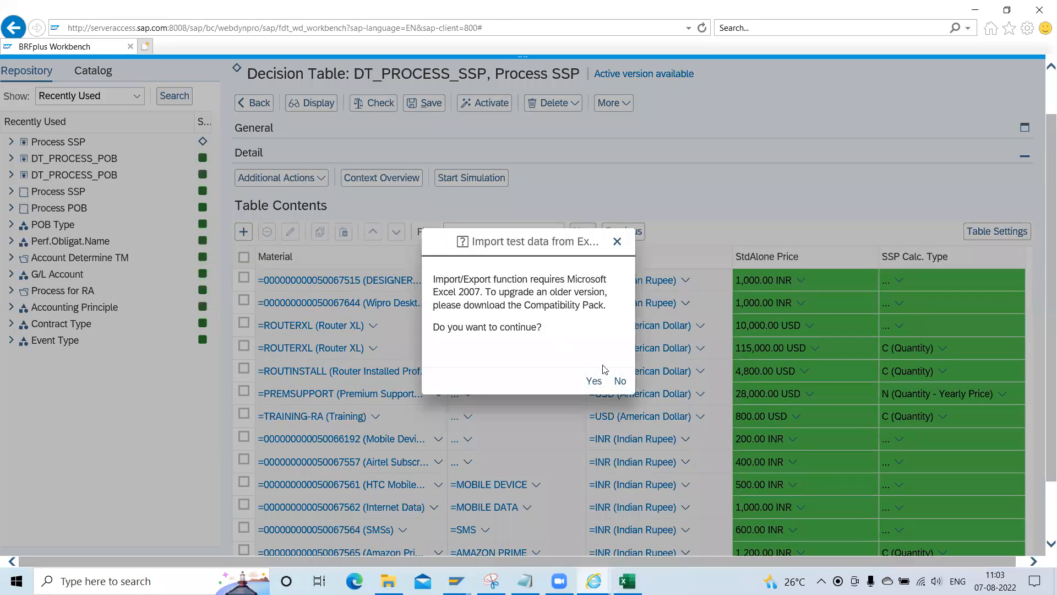
click(593, 385)
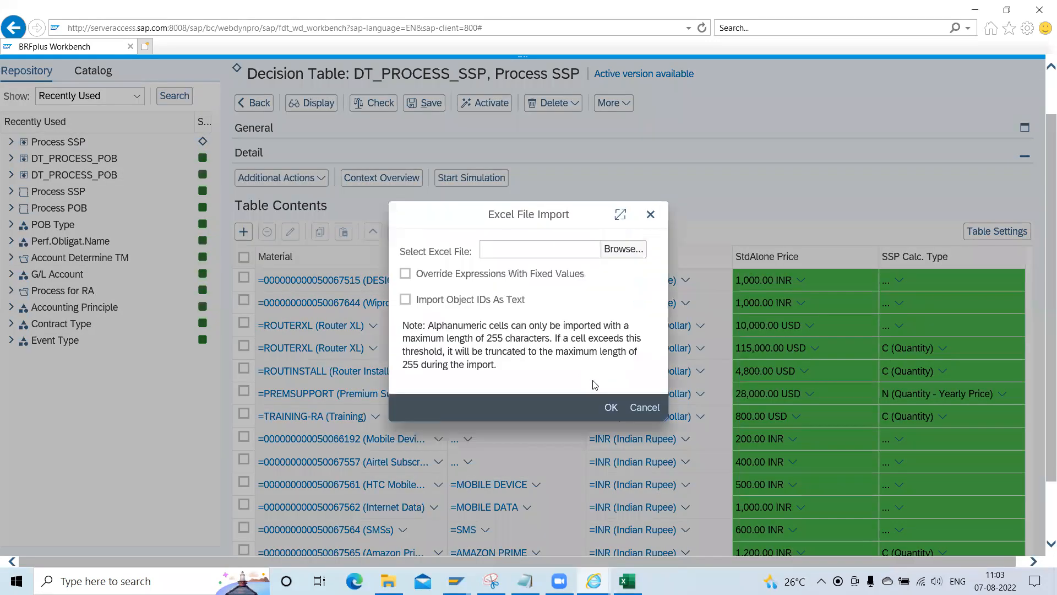
click(625, 249)
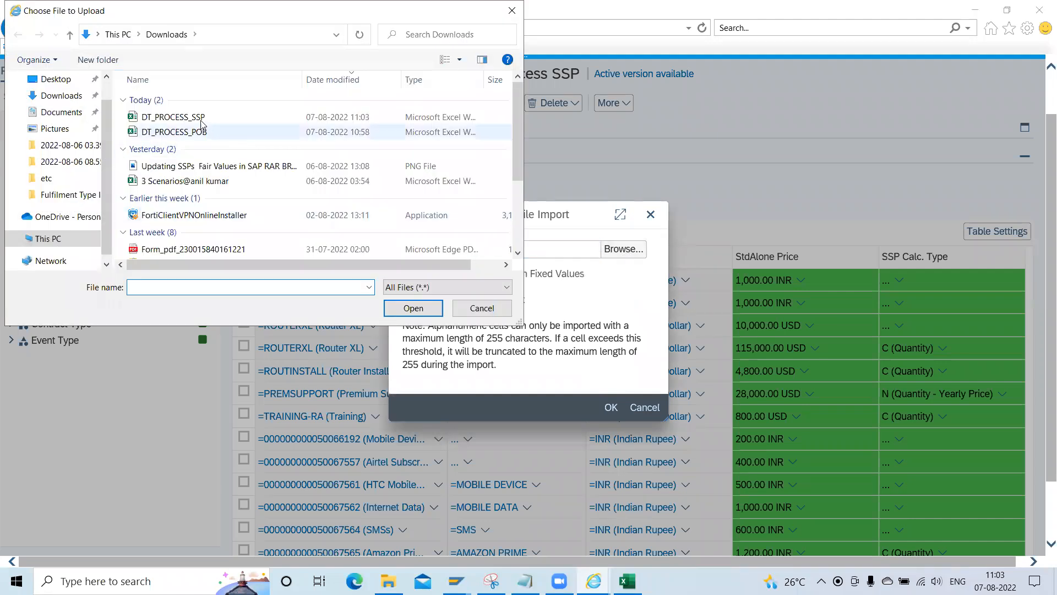
double_click(200, 119)
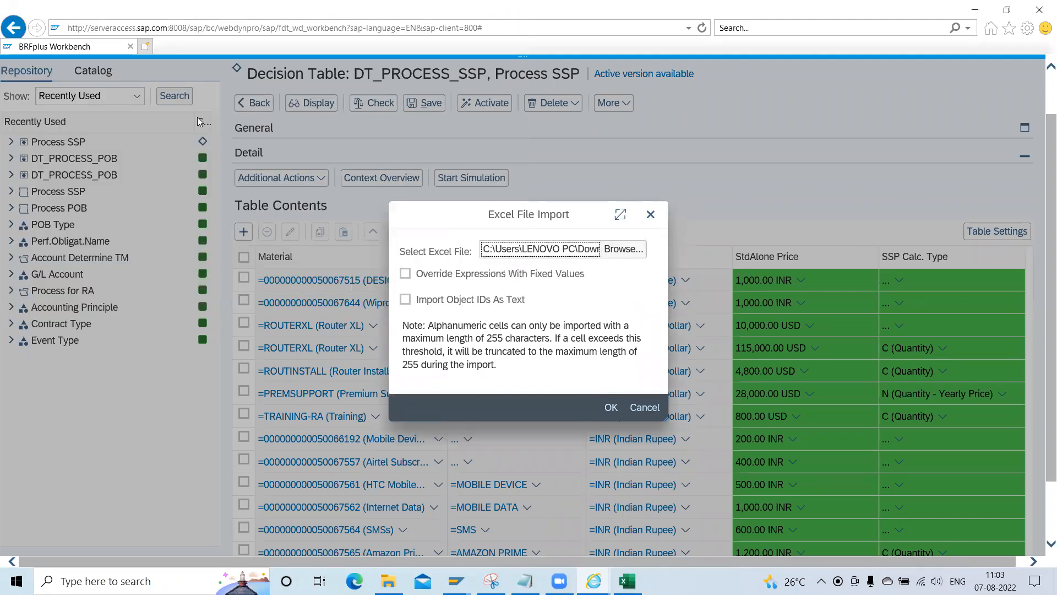
click(433, 277)
click(610, 408)
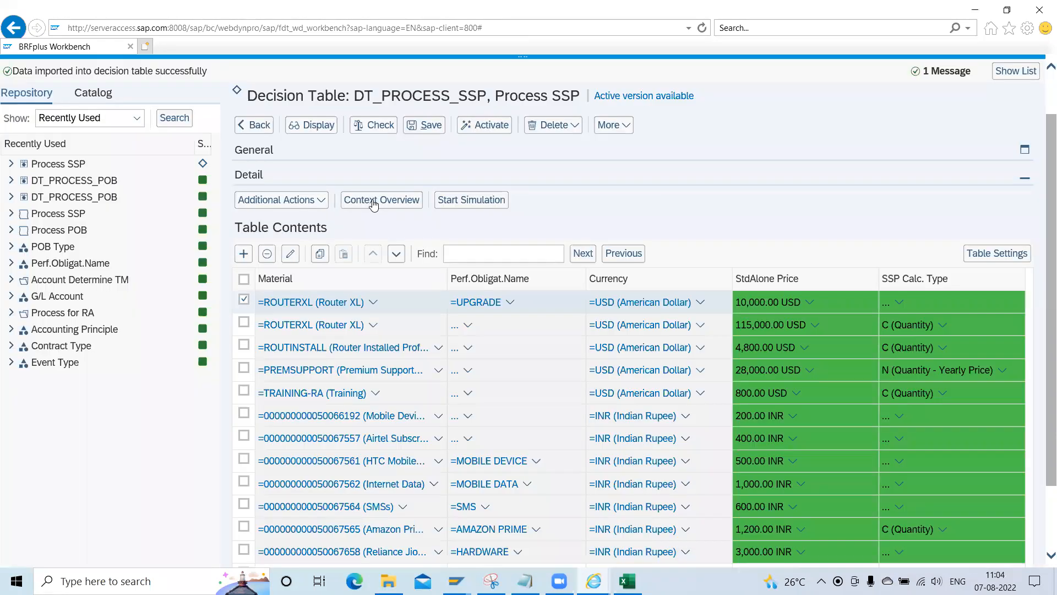
Check and save the DT_PROCESS_SSP decision table, and activate it
click(385, 130)
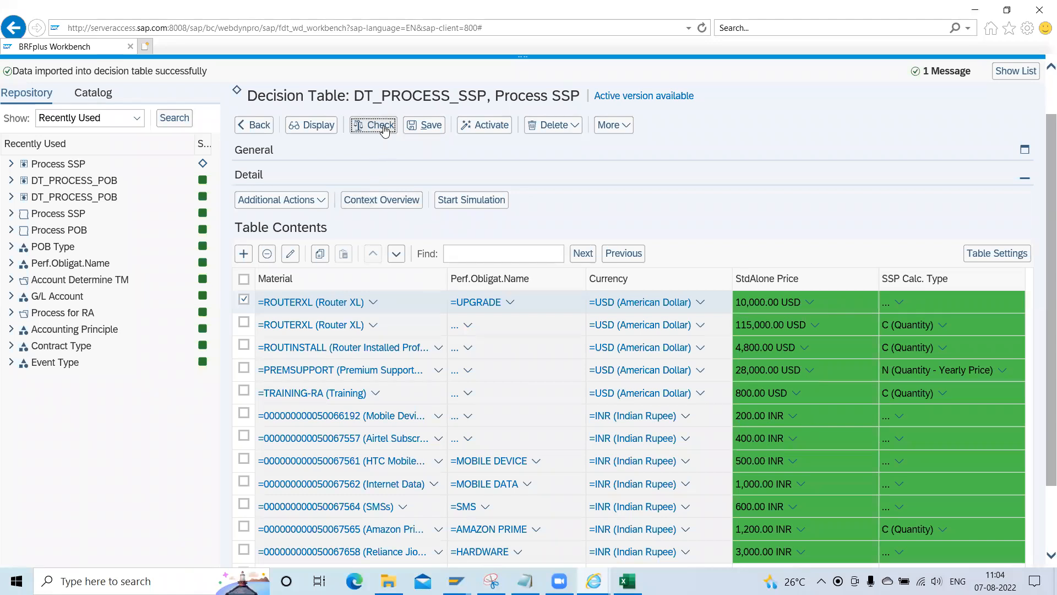
click(431, 105)
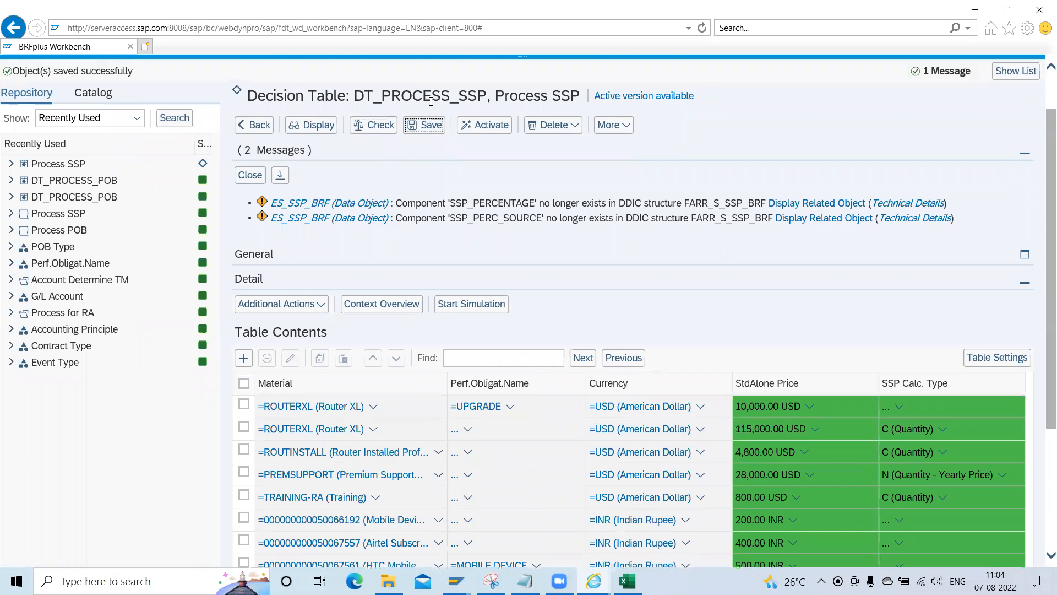
click(475, 129)
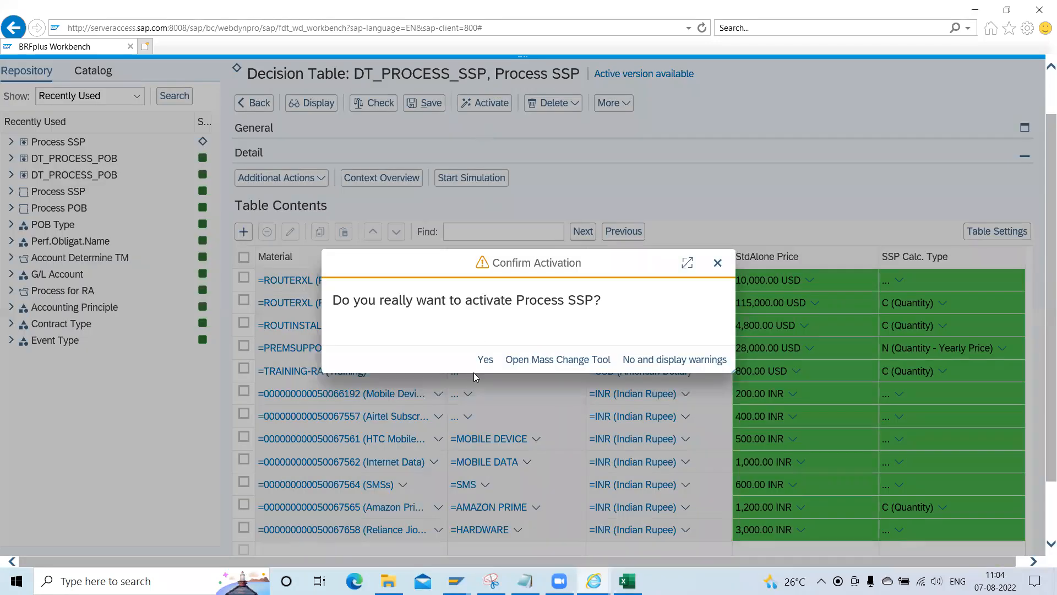
click(485, 361)
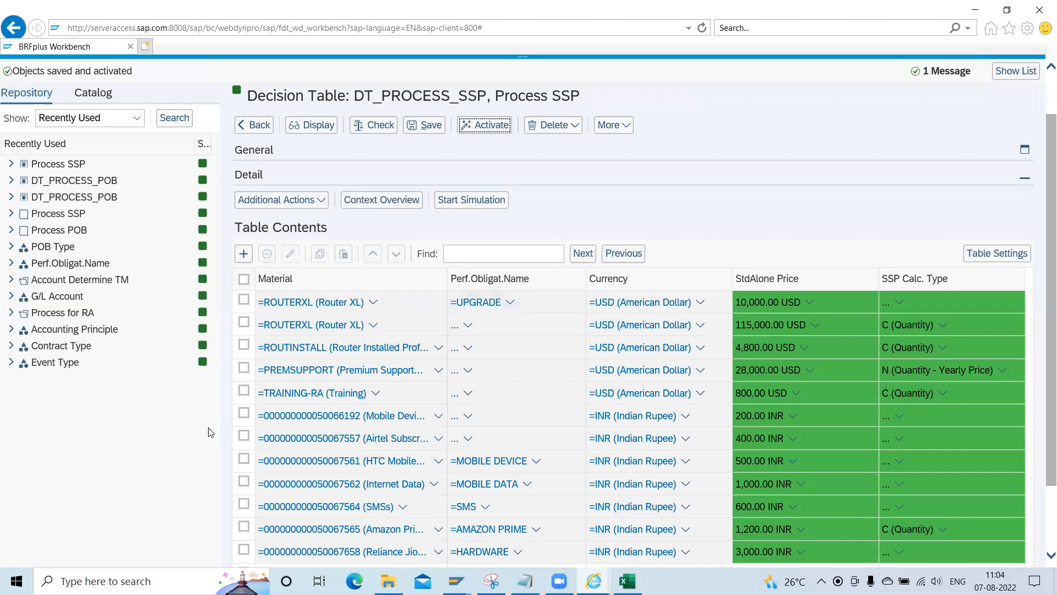
Consult the material numbers in the Notepad notes and switch to the SAP GUI session
key(alt+Tab)
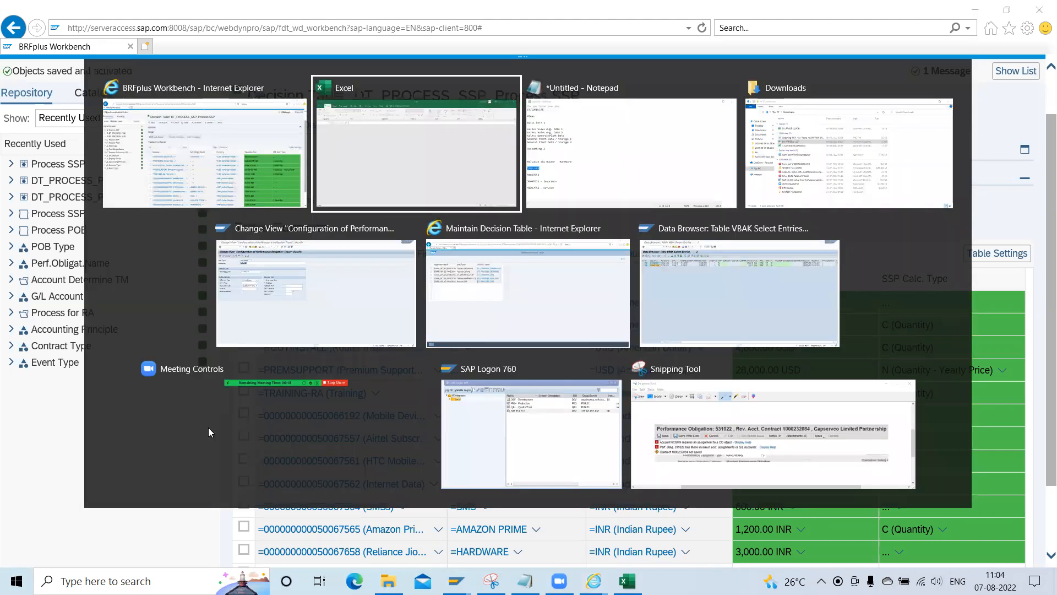
key(alt+Tab)
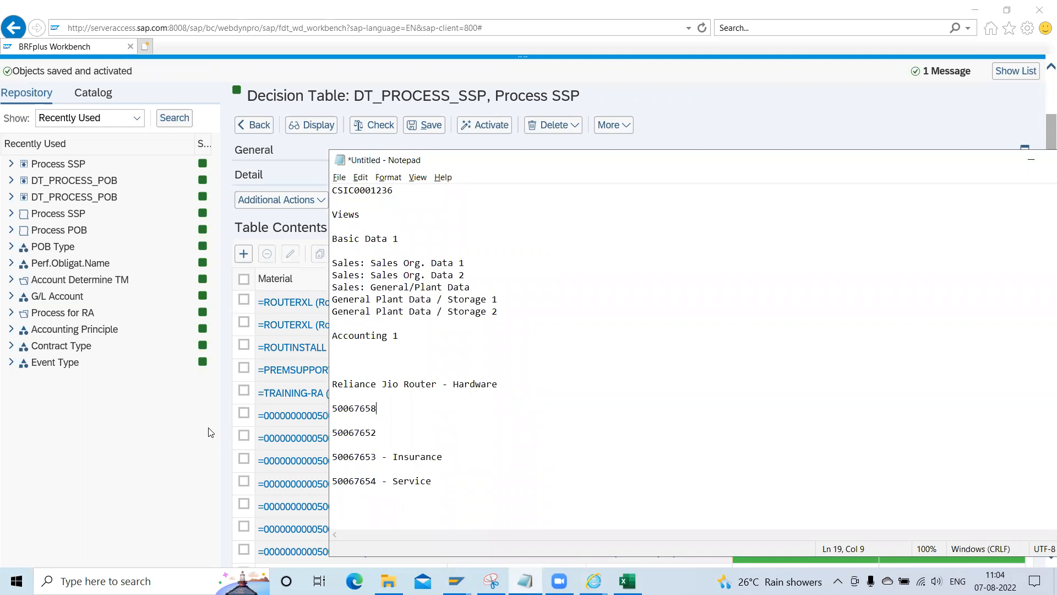
key(alt+Tab)
key(Tab)
key(Tab)
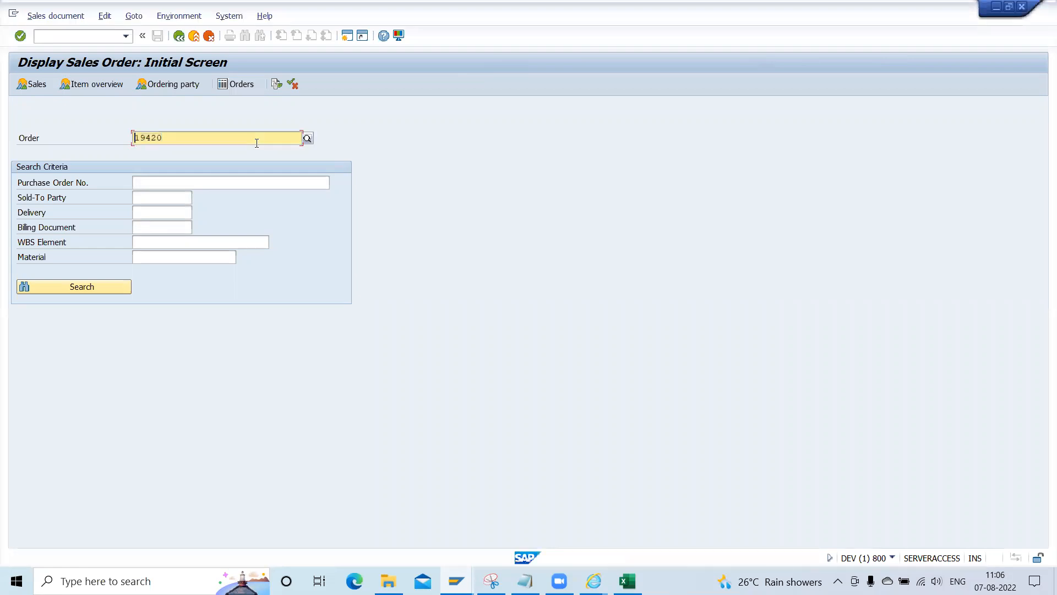
Leave the sales order display and start transaction farr_rai_mon for displaying revenue accounting items
key(F3)
key(F4)
key(Down)
key(Down)
key(Down)
key(Down)
key(Down)
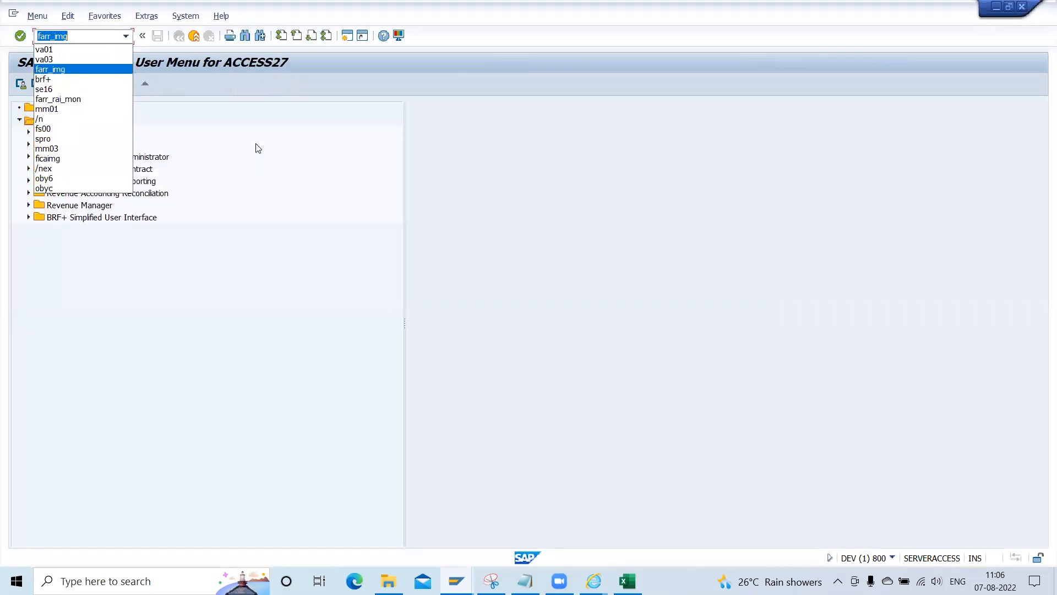
key(Return)
Enter the sales order number as Header ID (Orders) and run the display of revenue accounting items
key(Tab)
key(Tab)
key(Down)
key(Down)
key(Down)
text(19420)
key(shift+Home)
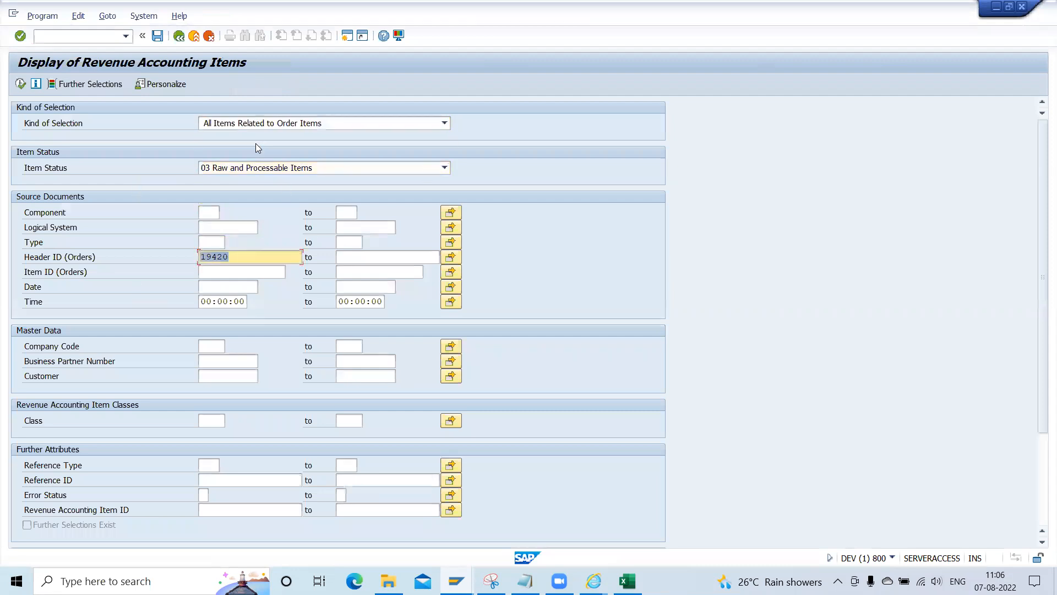
click(21, 83)
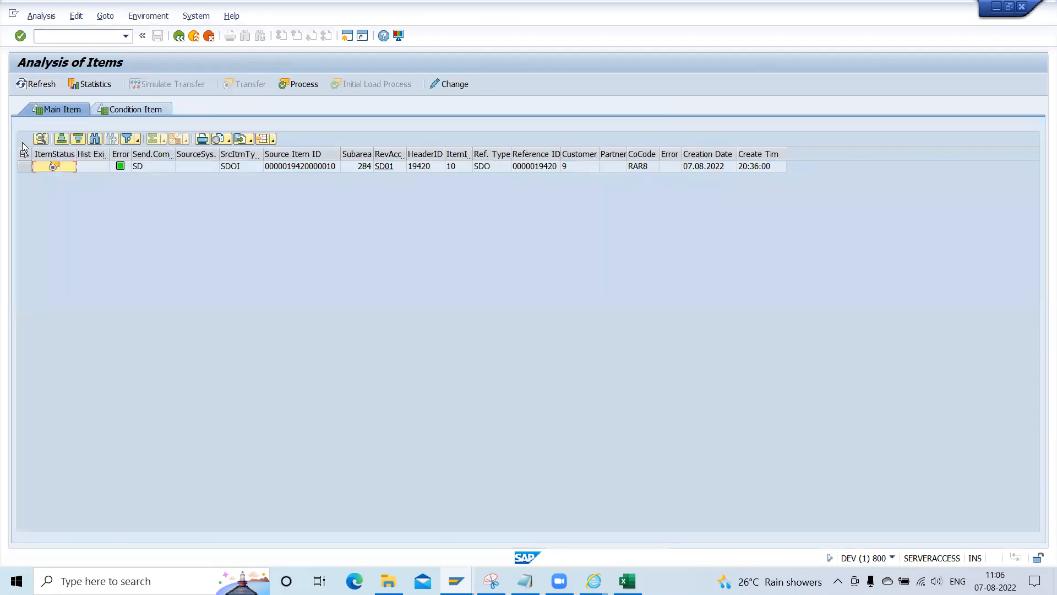
Process the sales order's revenue accounting item and close the log of processed items
click(307, 86)
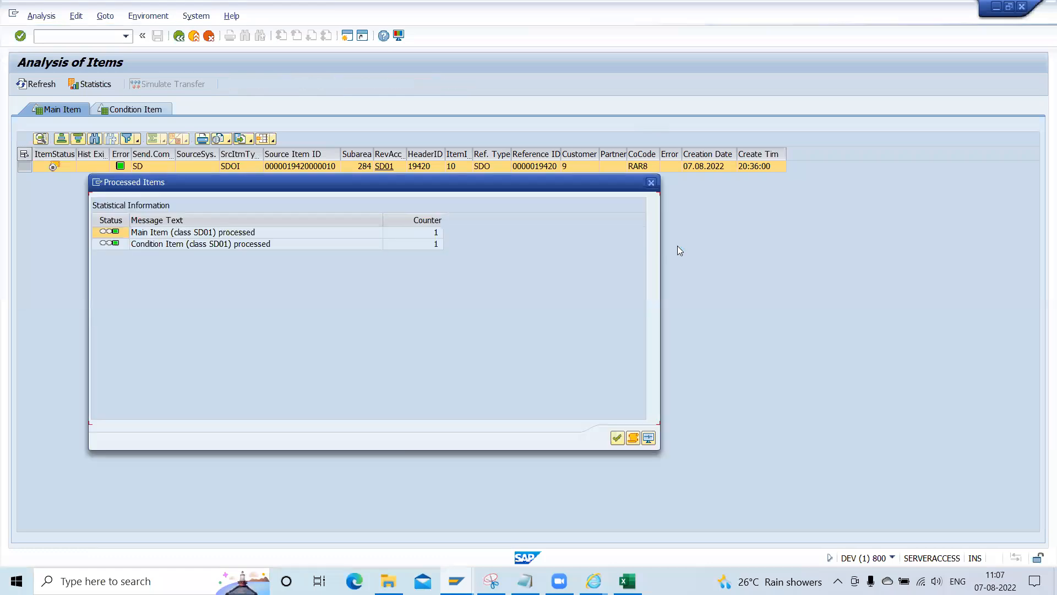
click(619, 438)
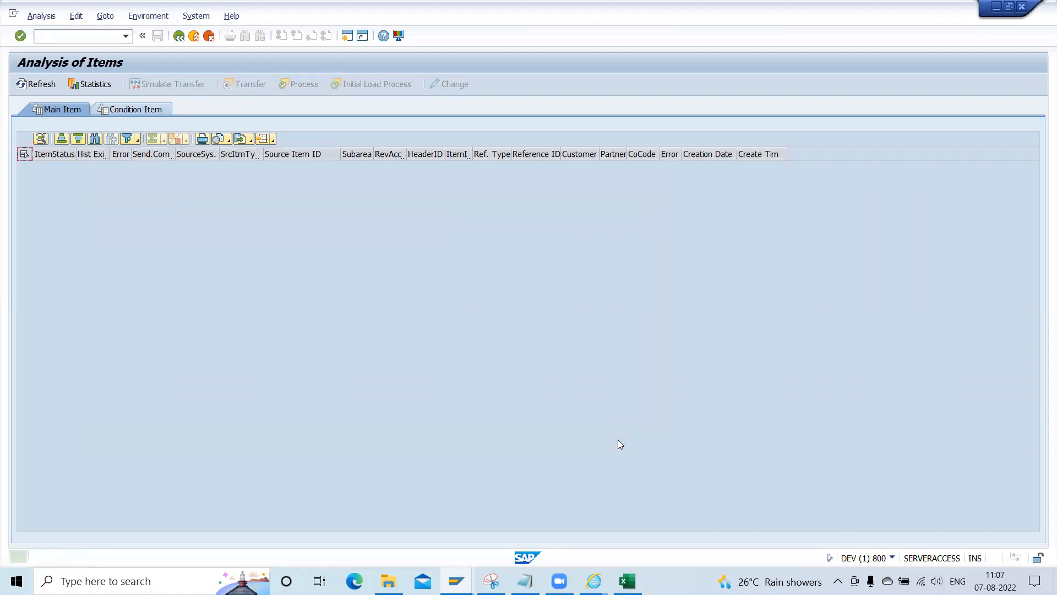
Open a new SAP session, launch the revenue accounting contract search from the Revenue Accountant's Contract Management folder, and maximize its window
key(alt+Tab)
key(alt+shift+Tab)
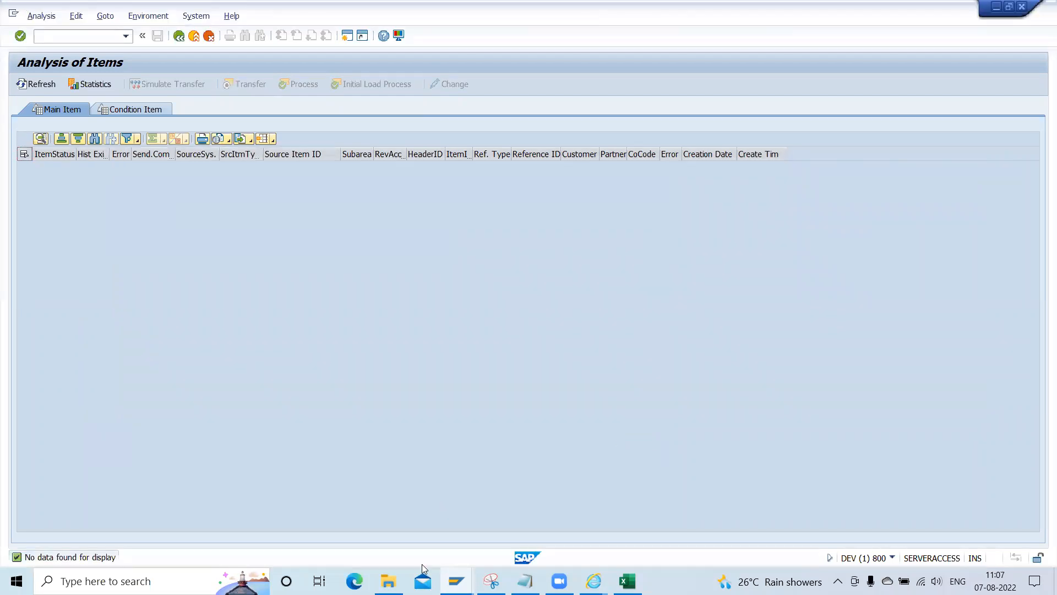
key(ctrl+n)
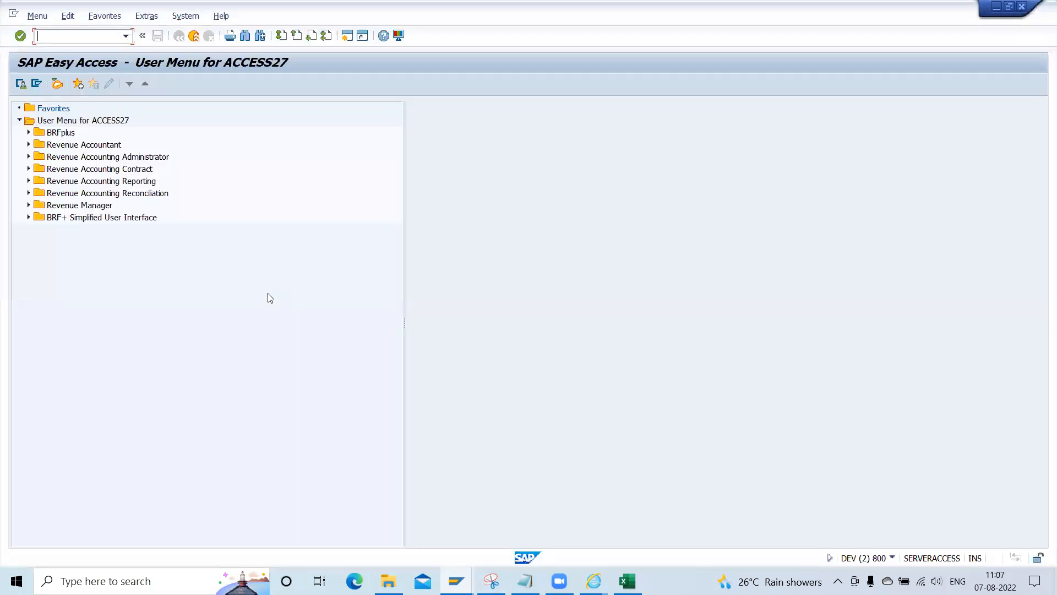
double_click(109, 145)
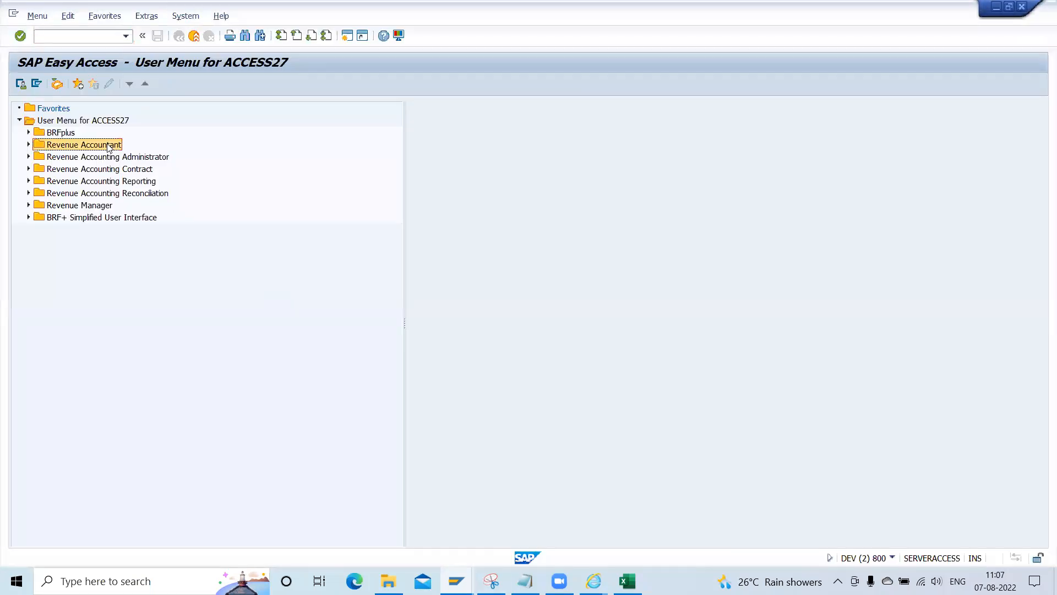
key(Return)
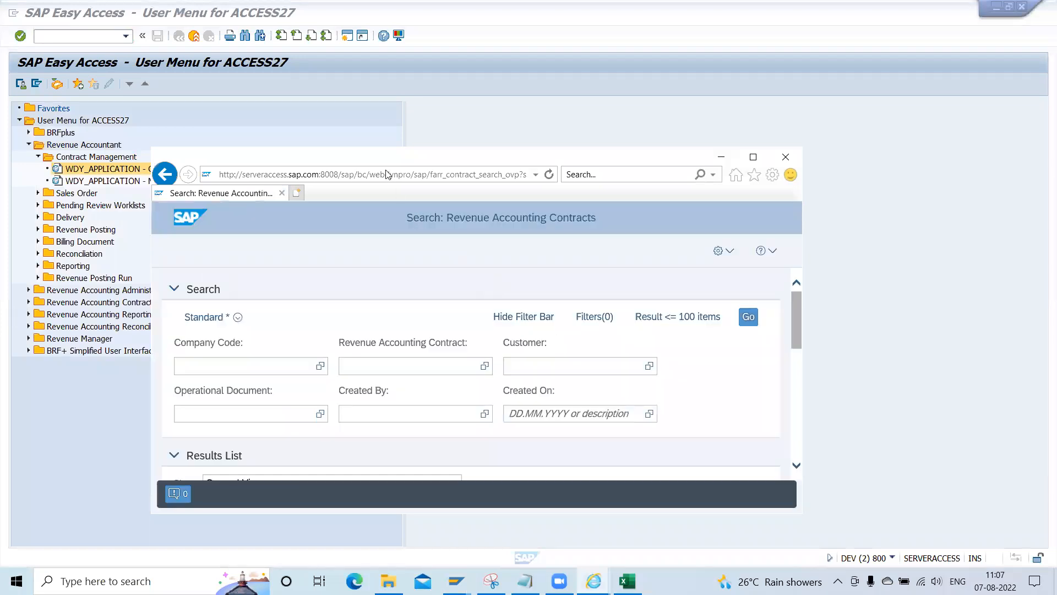
double_click(363, 164)
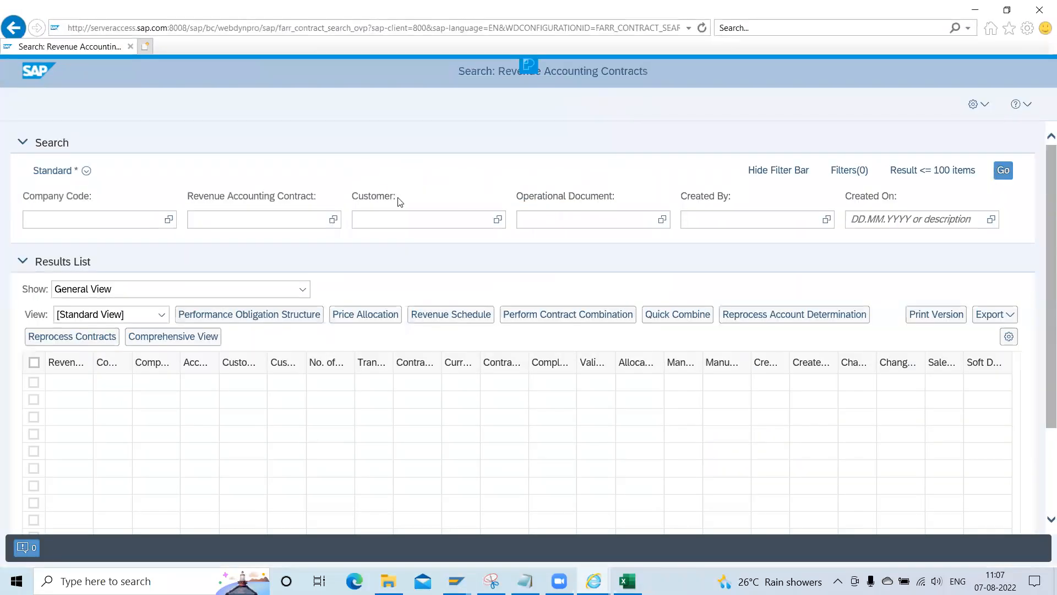
Search for revenue accounting contracts using the sales order number as Operational Document
click(542, 218)
text(19420)
key(Return)
click(1002, 172)
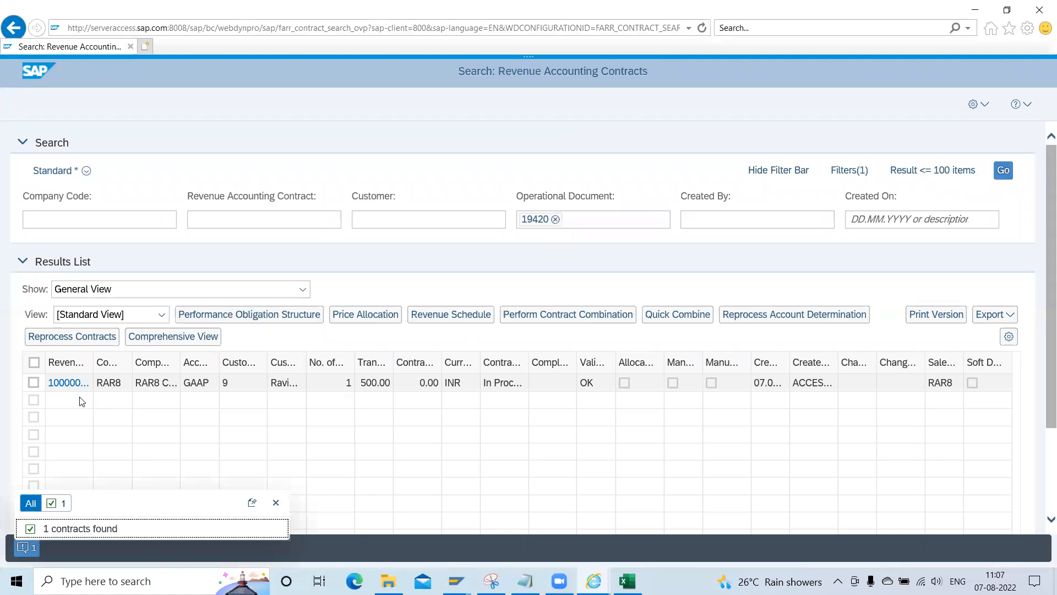
Open the found contract's performance obligation structure and view the details of its HARDWARE performance obligation
click(67, 383)
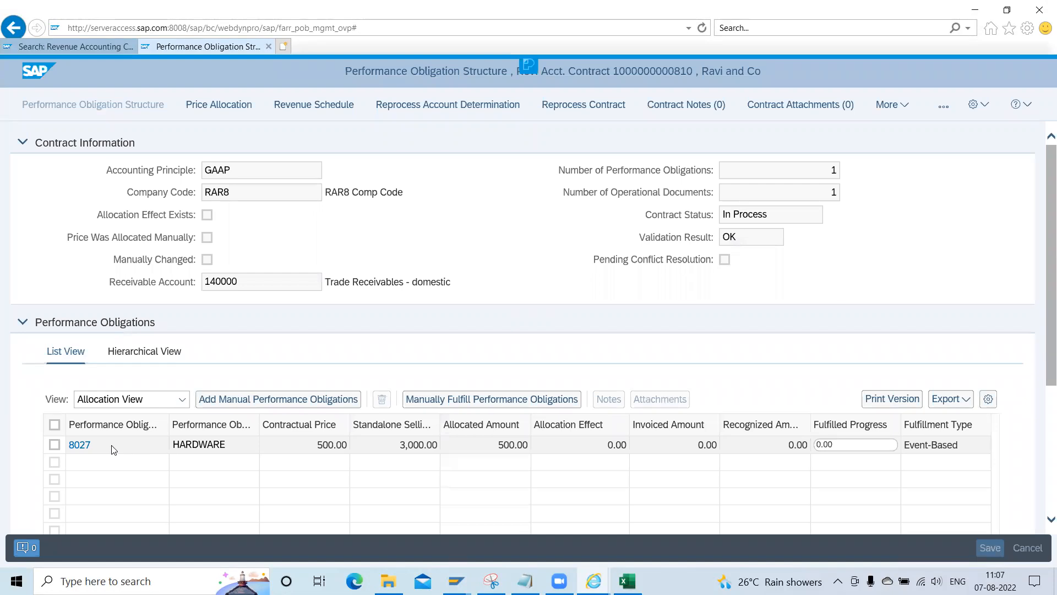
click(81, 445)
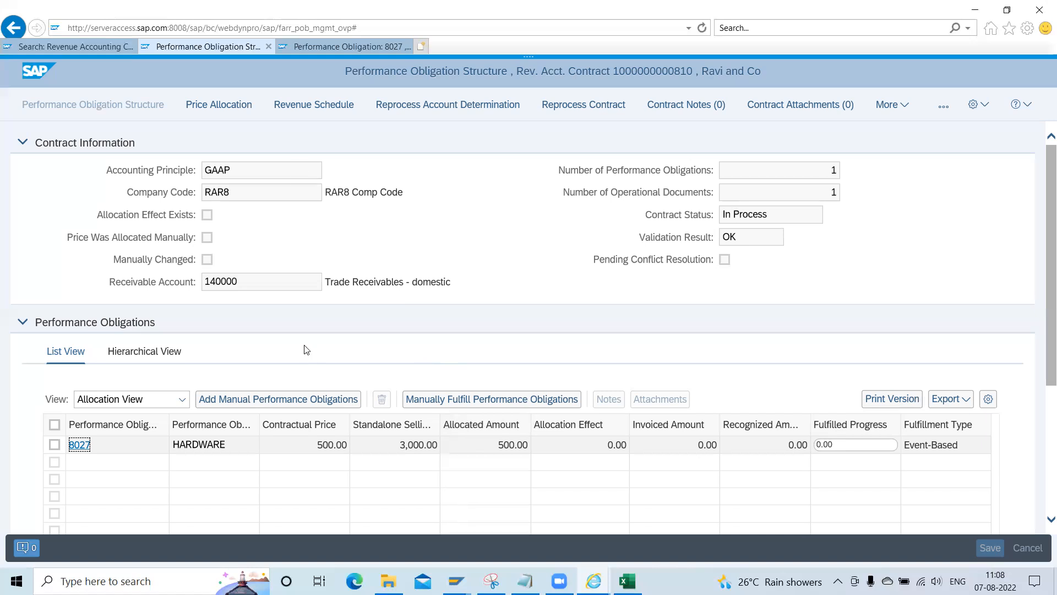
click(346, 48)
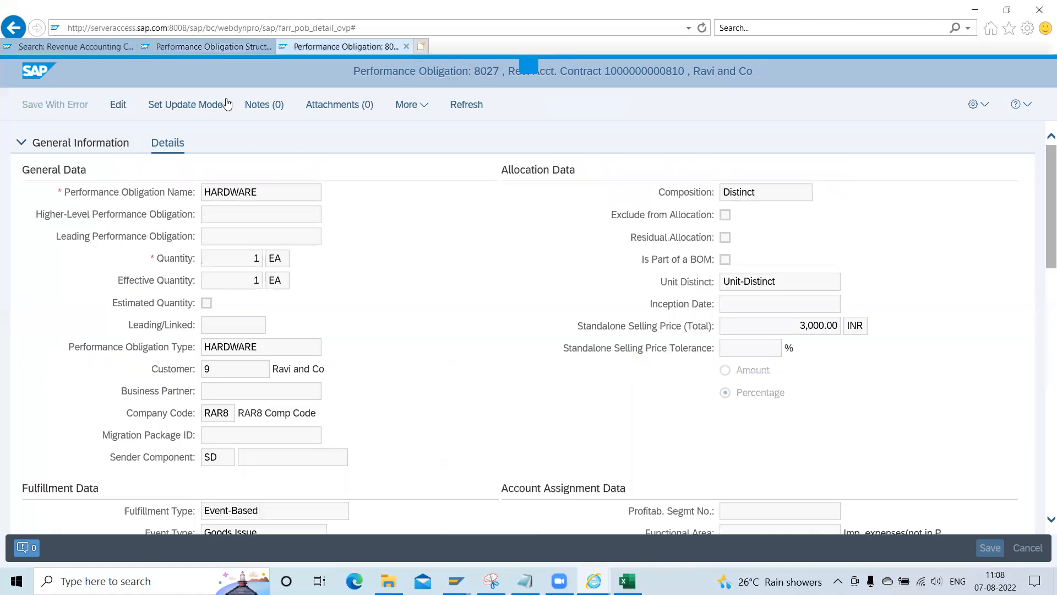
Return to the contract's performance obligation structure and open its Revenue Schedule
click(208, 47)
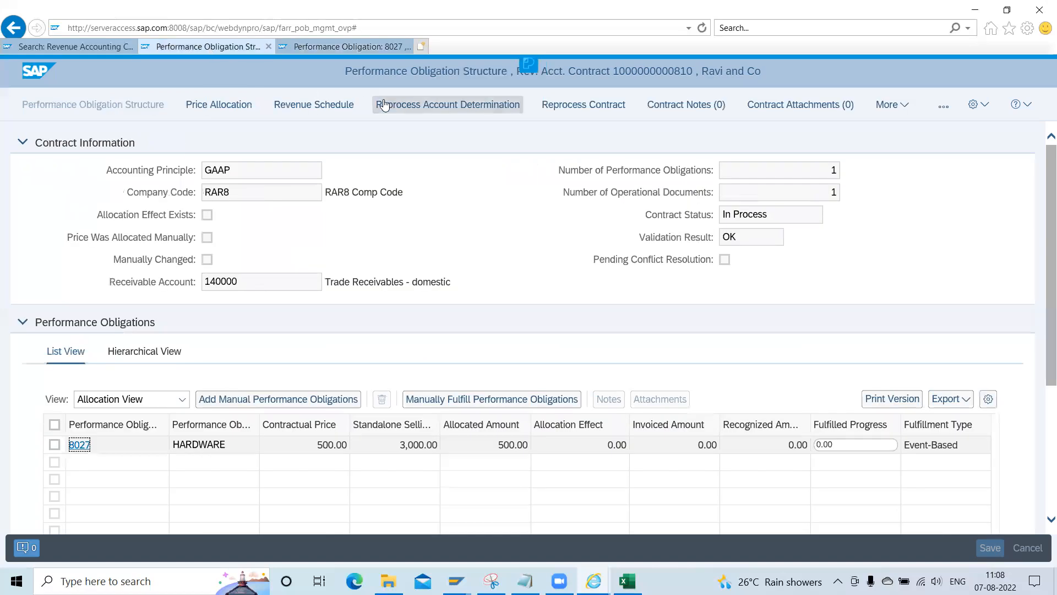
click(338, 106)
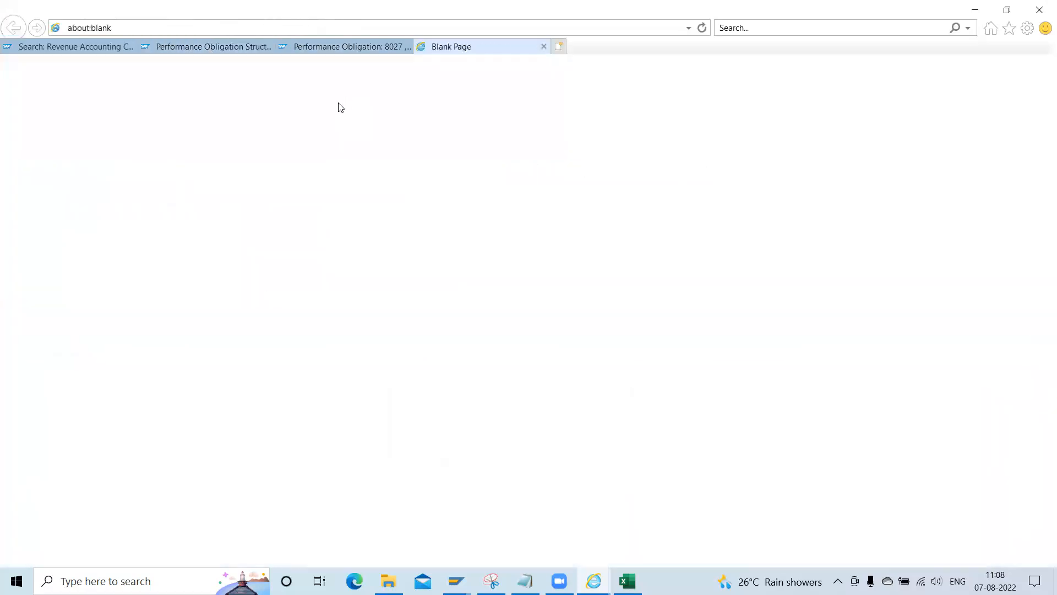